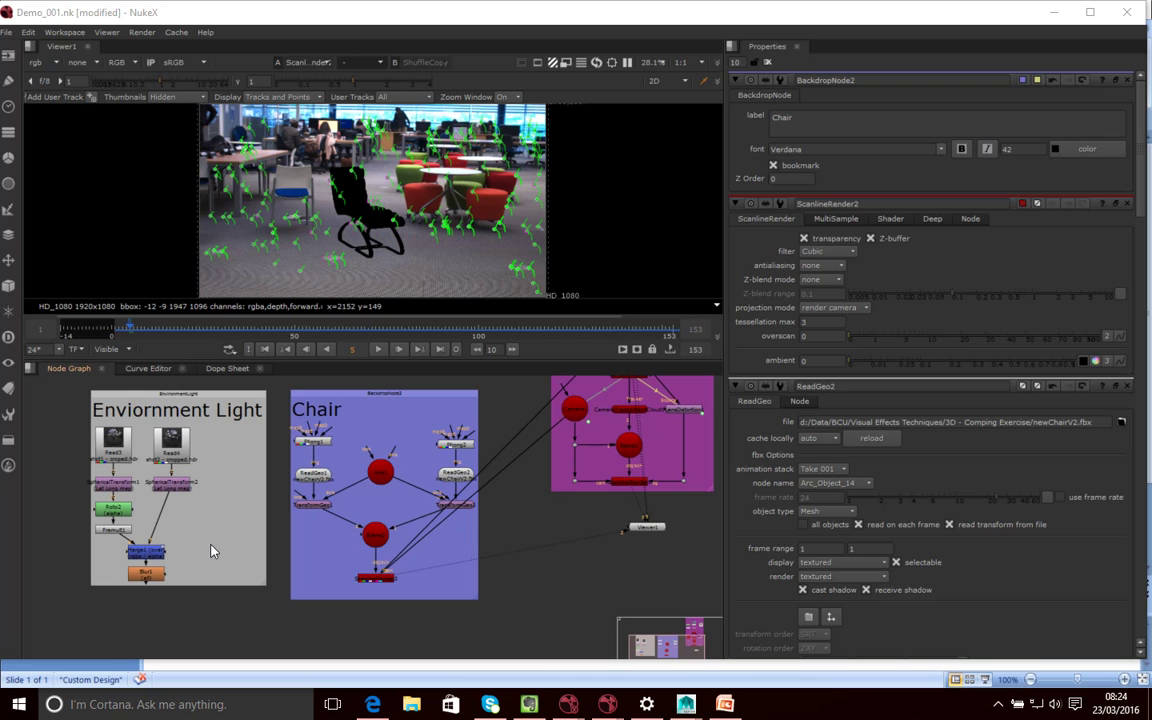
View the Read4 and Read3 mirror-ball images, followed by the output of the chair's ScanlineRender2
left_click(177, 452)
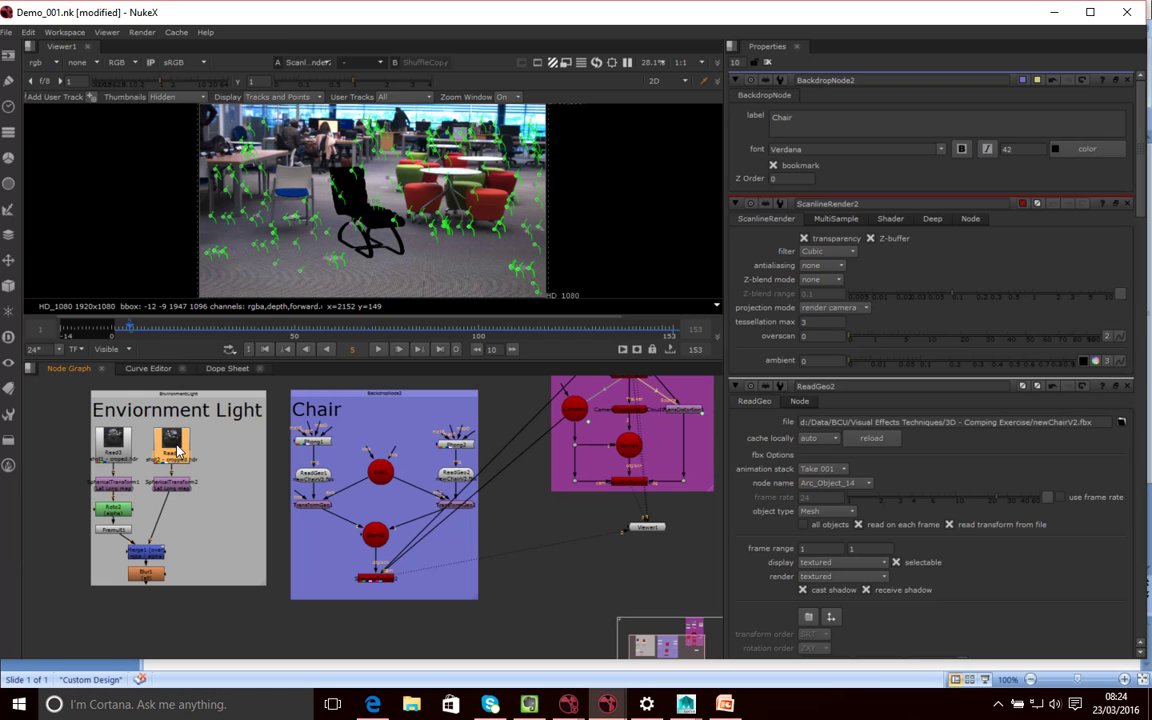
key("1")
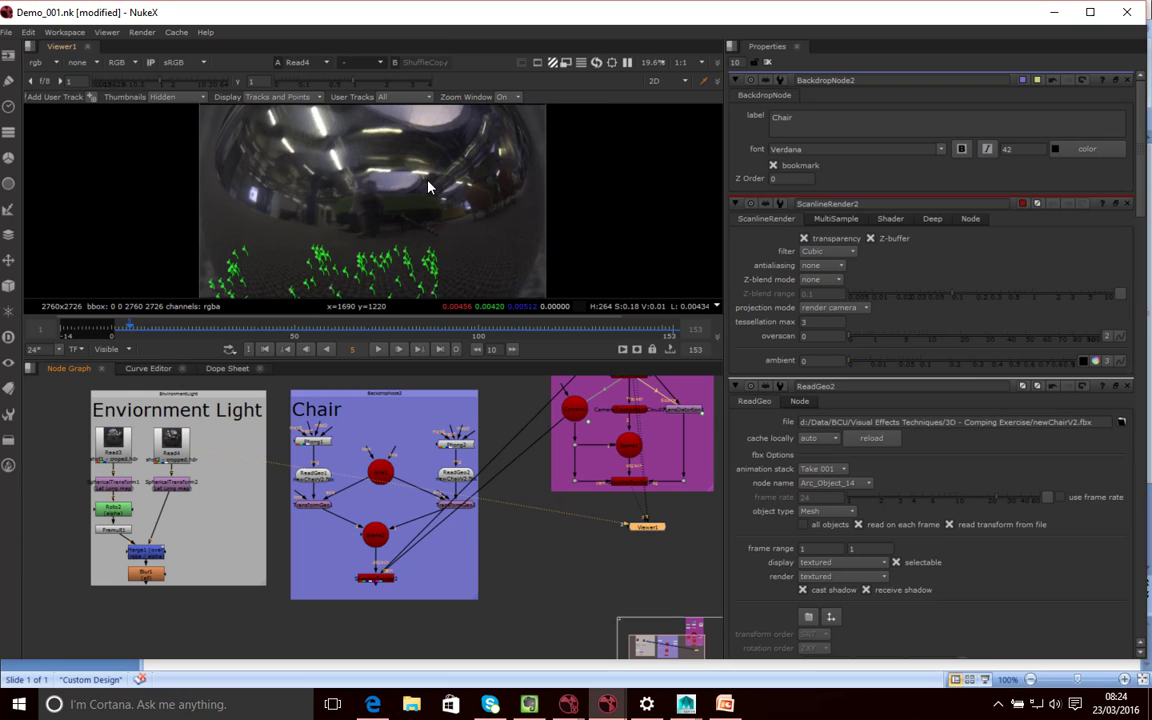
left_click(113, 449)
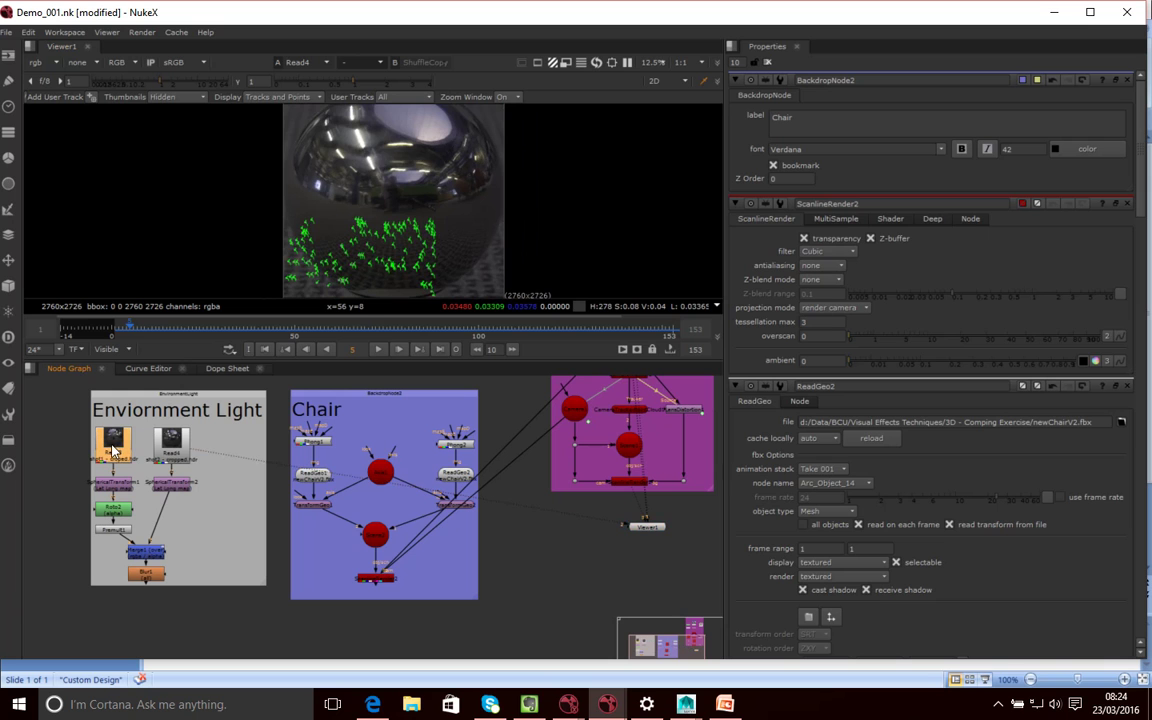
key("1")
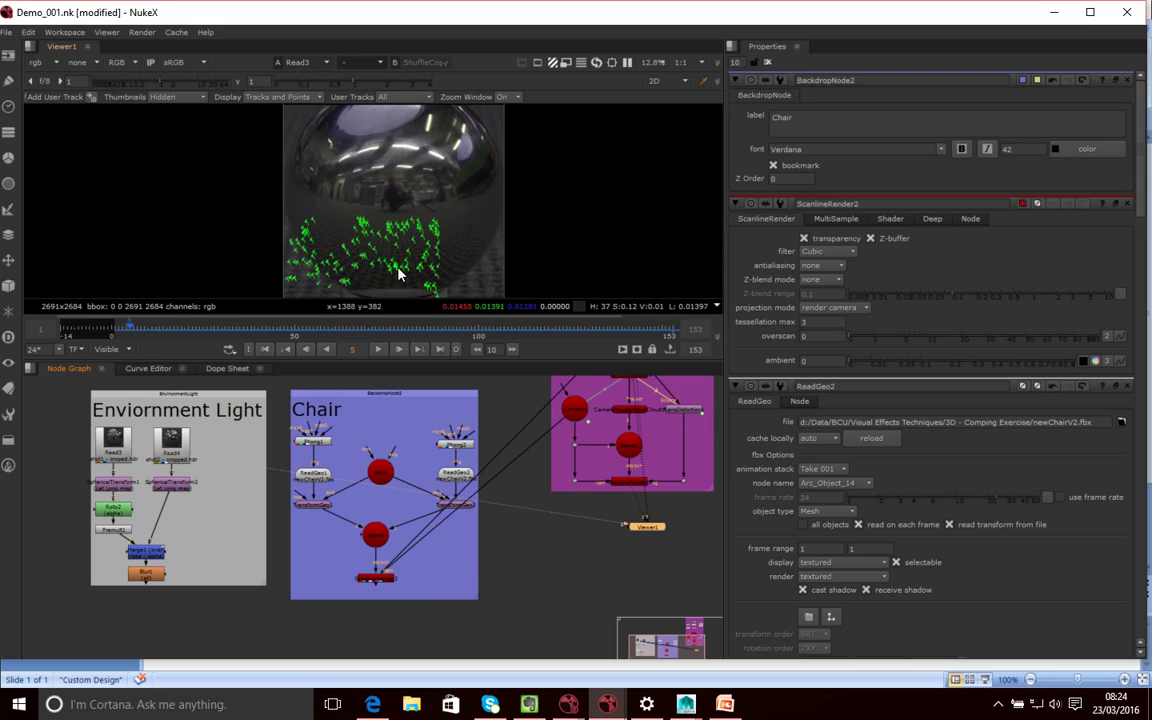
left_click(378, 580)
key("1")
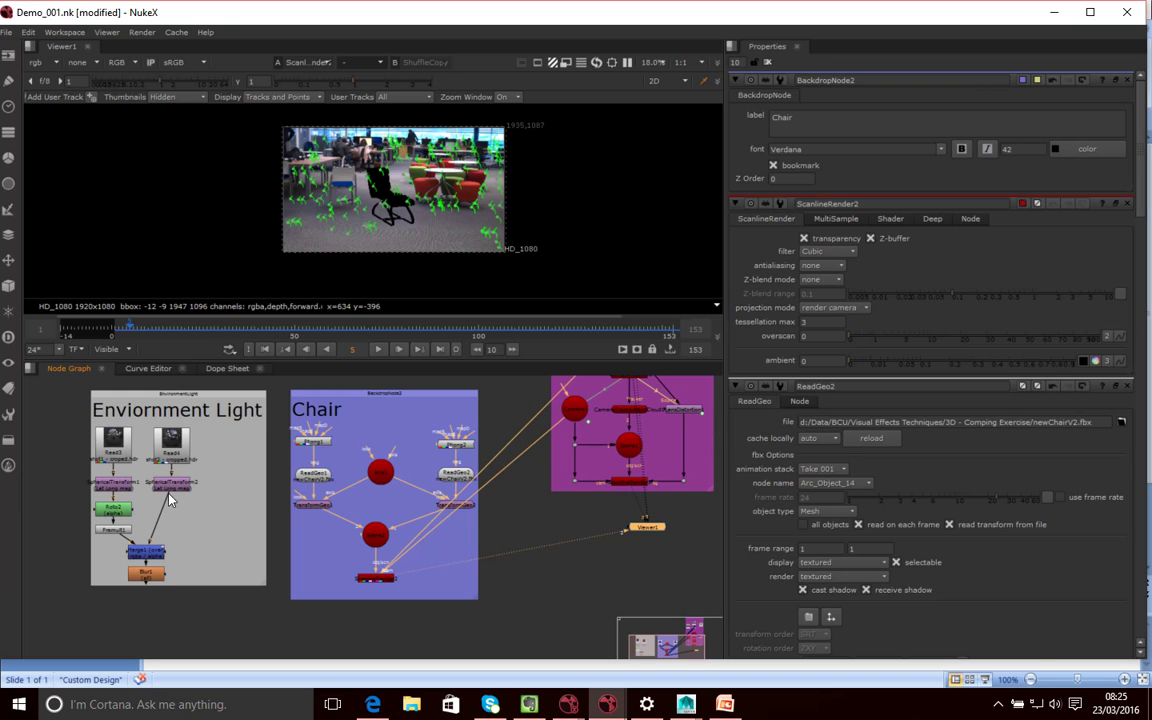
View the merged lat-long environment map from Merge1 in the Environment Light group
left_click(128, 500)
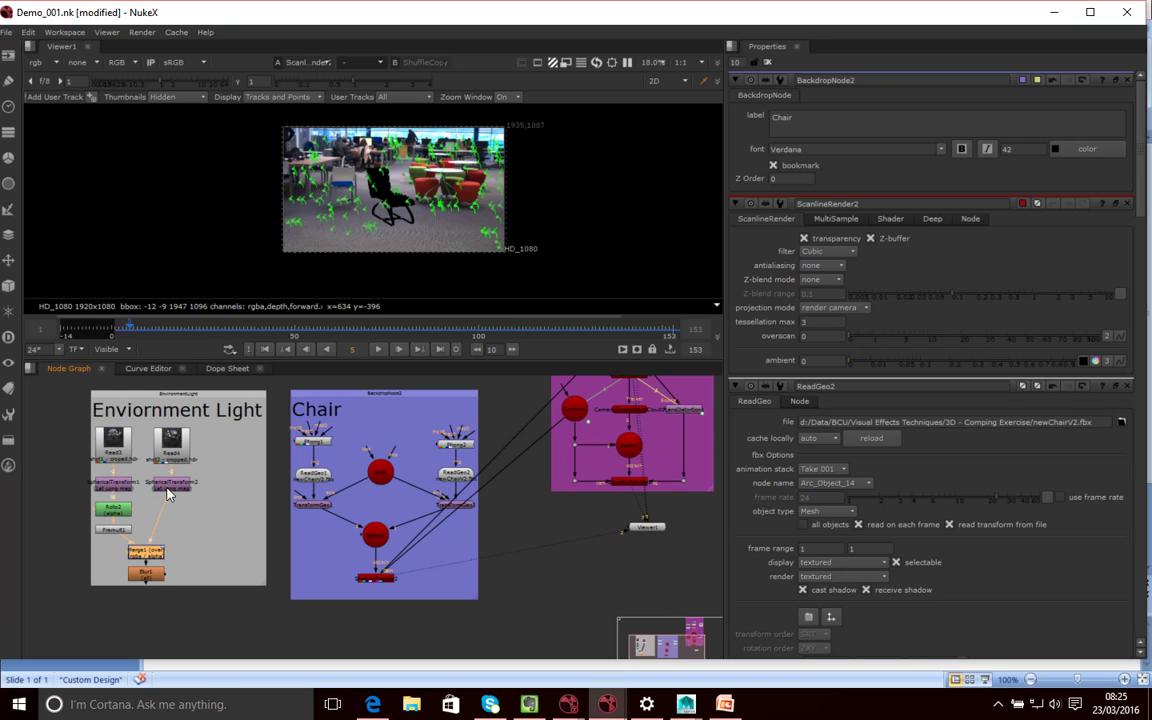
left_click(146, 553)
key("1")
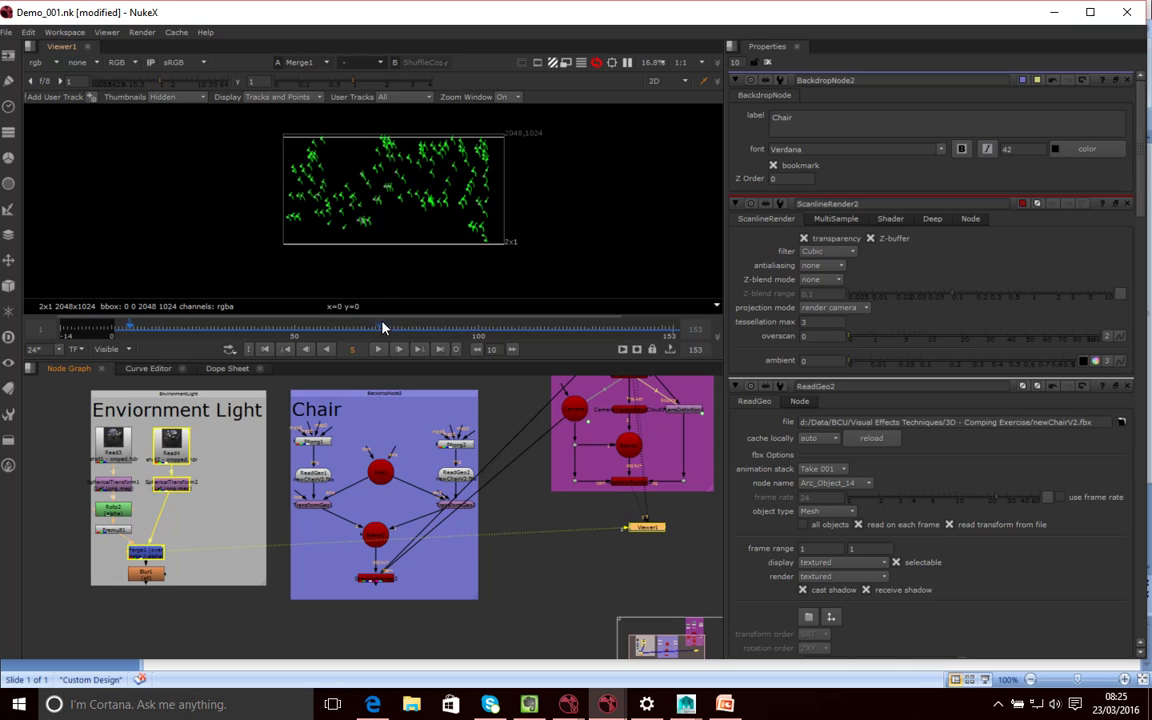
scroll(530, 206, "up", 3)
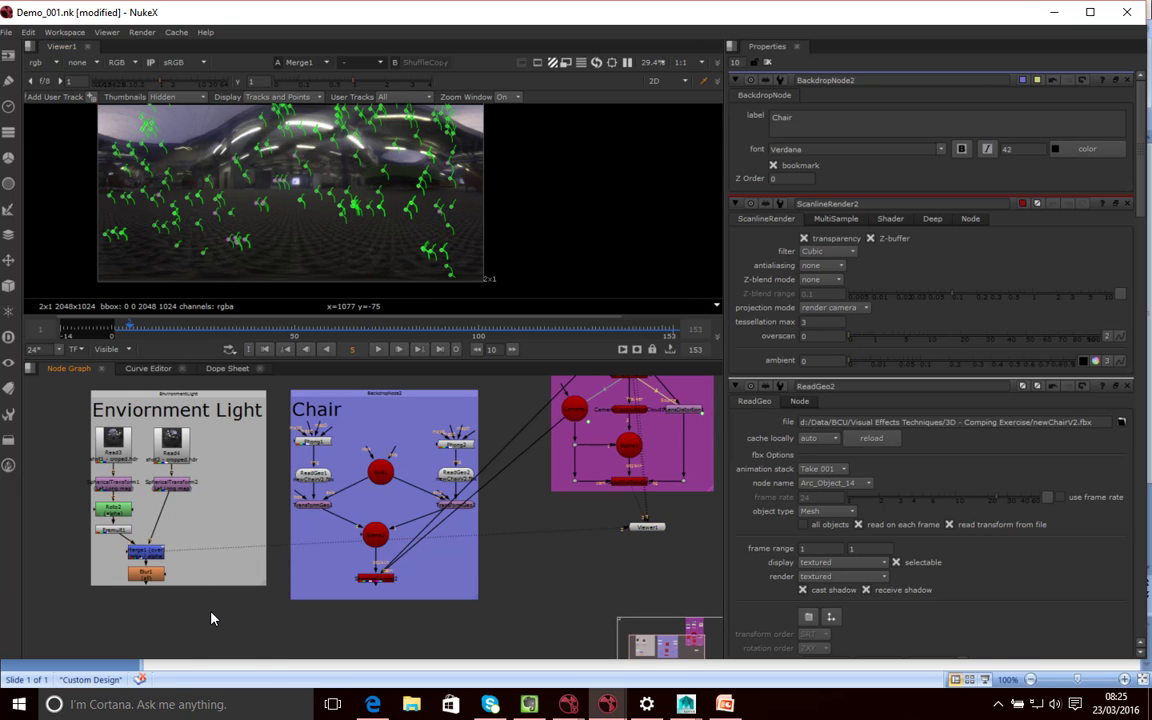
Add an Environment node below the light backdrop, connecting its map input to Blur1 and its output to the Chair's Scene2
key("Tab")
type("envir")
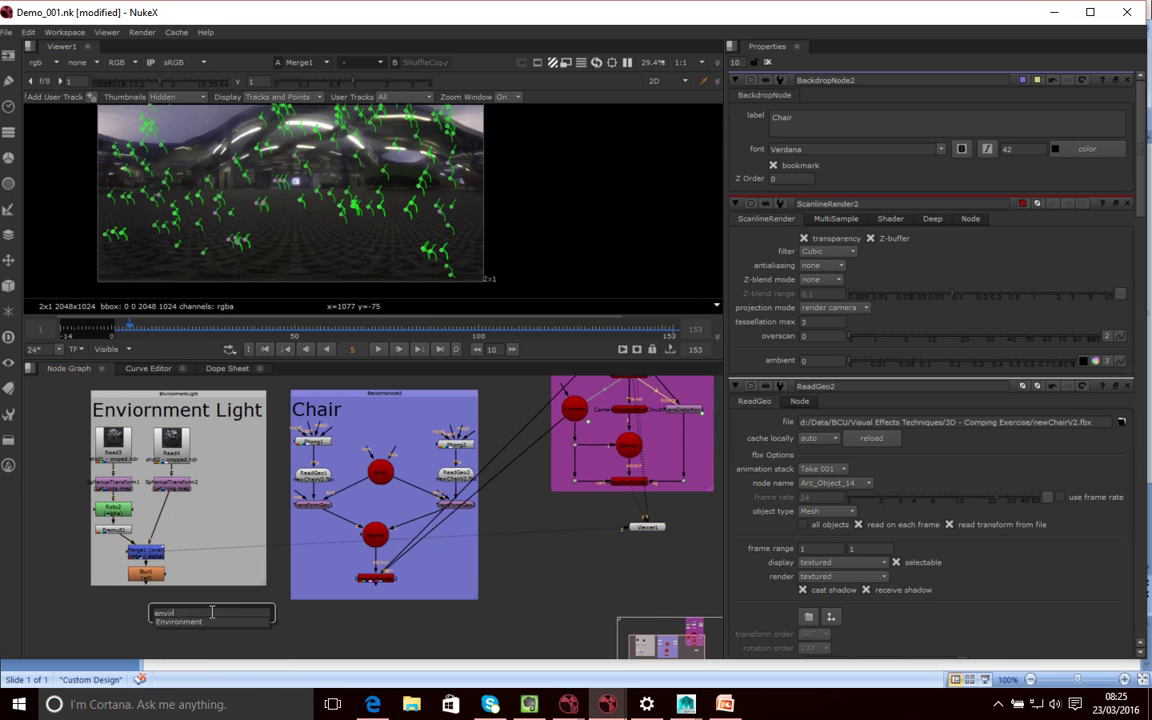
key("Return")
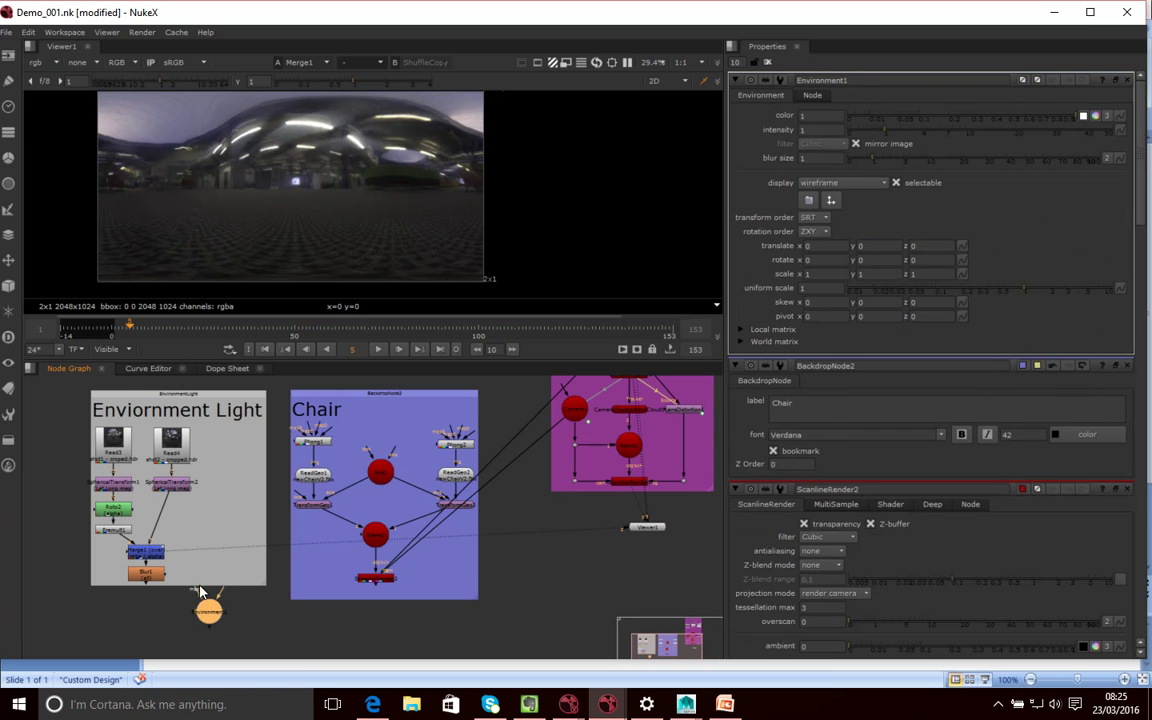
left_click_drag(200, 612, 212, 628)
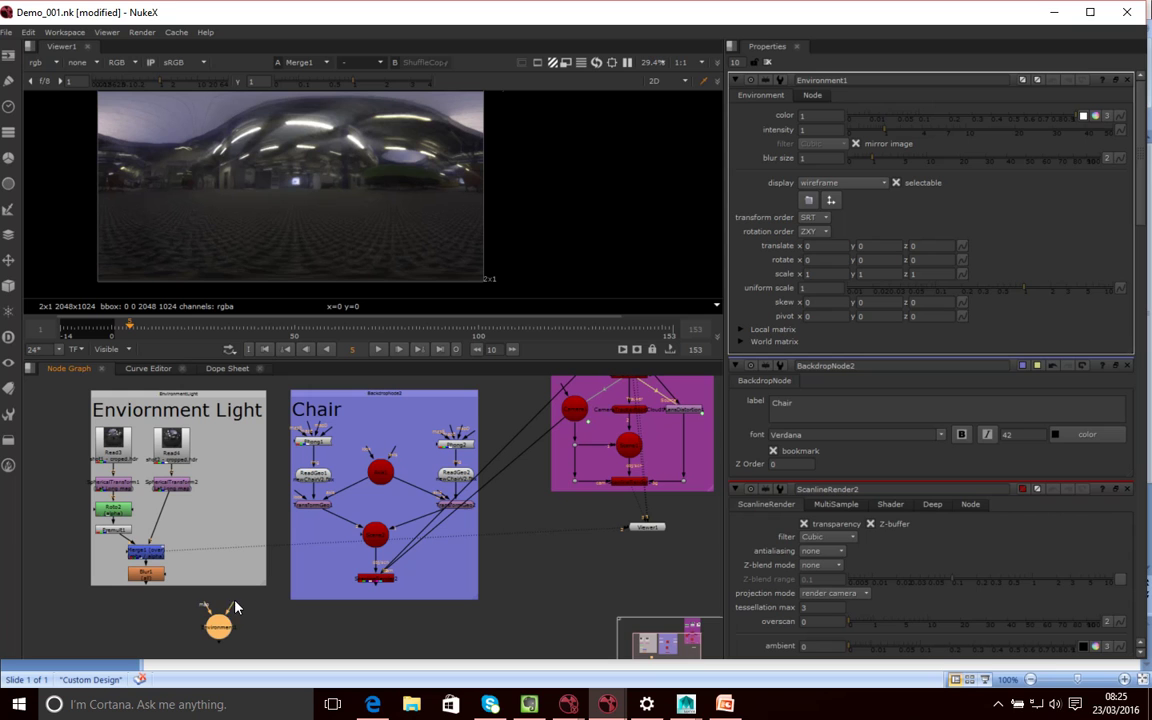
left_click_drag(229, 606, 144, 574)
left_click_drag(216, 641, 375, 535)
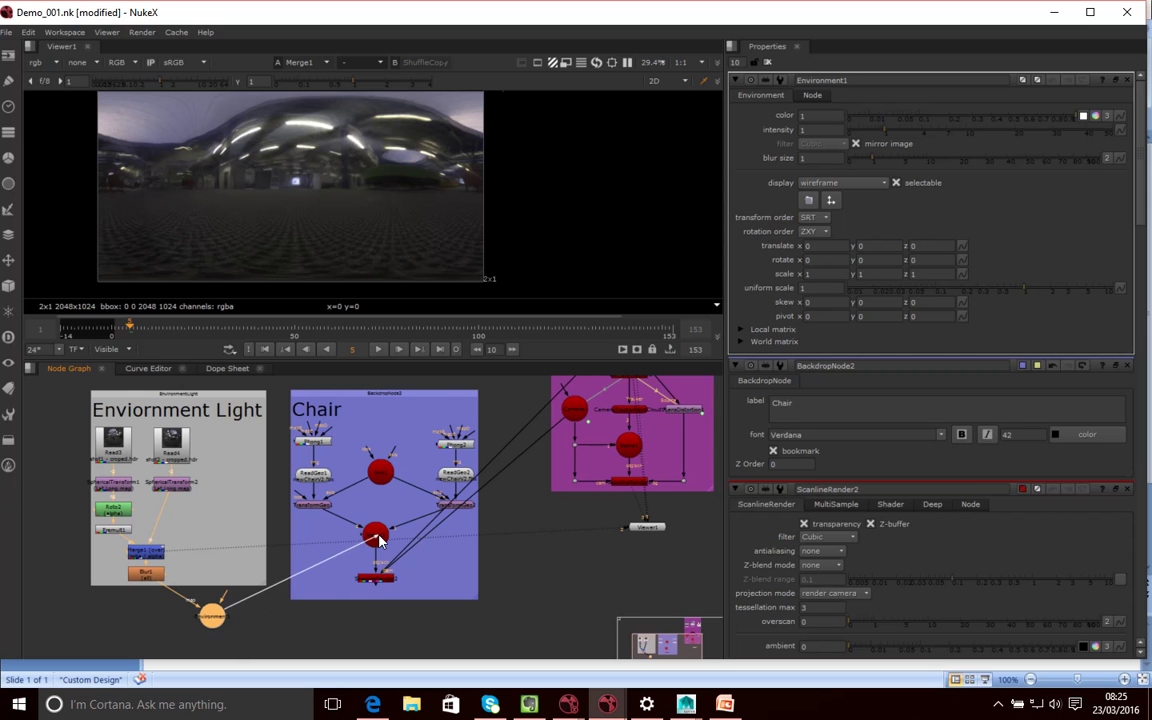
Move the Chair backdrop with its nodes down beside the Environment node and shift the Environment node slightly lower
left_click_drag(412, 398, 426, 480)
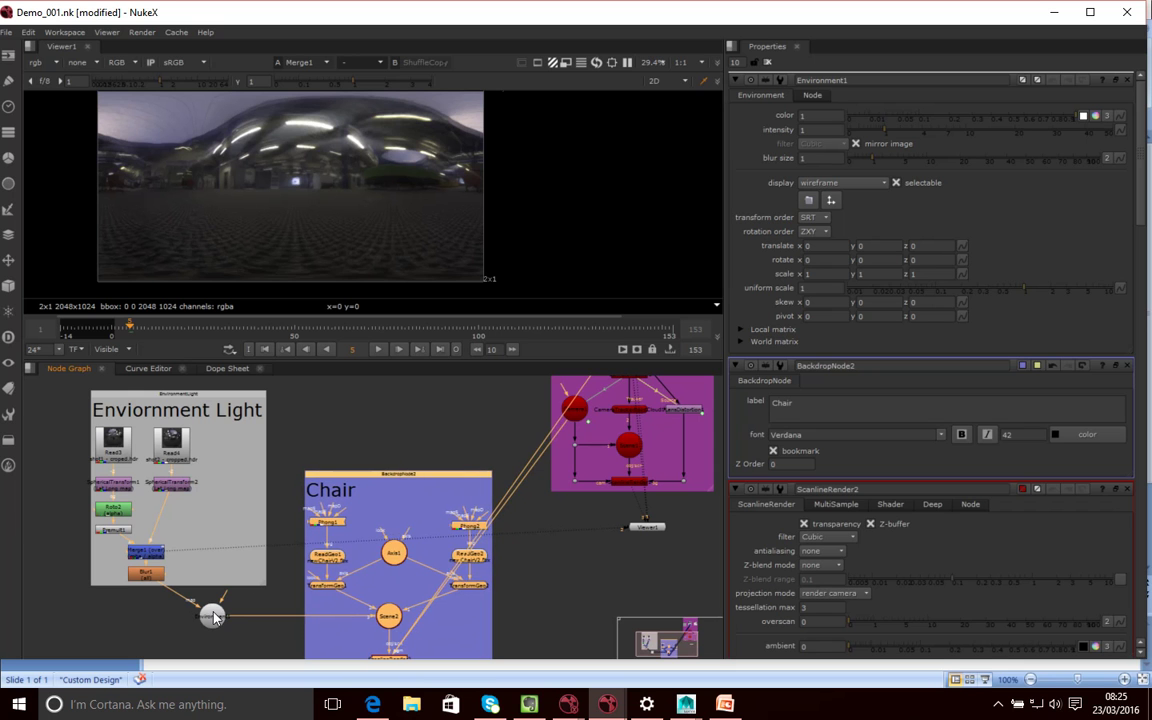
left_click_drag(212, 616, 218, 636)
View the ScanlineRender2 output and move the Viewer1 node directly below ScanlineRender2
scroll(541, 630, "down", 2)
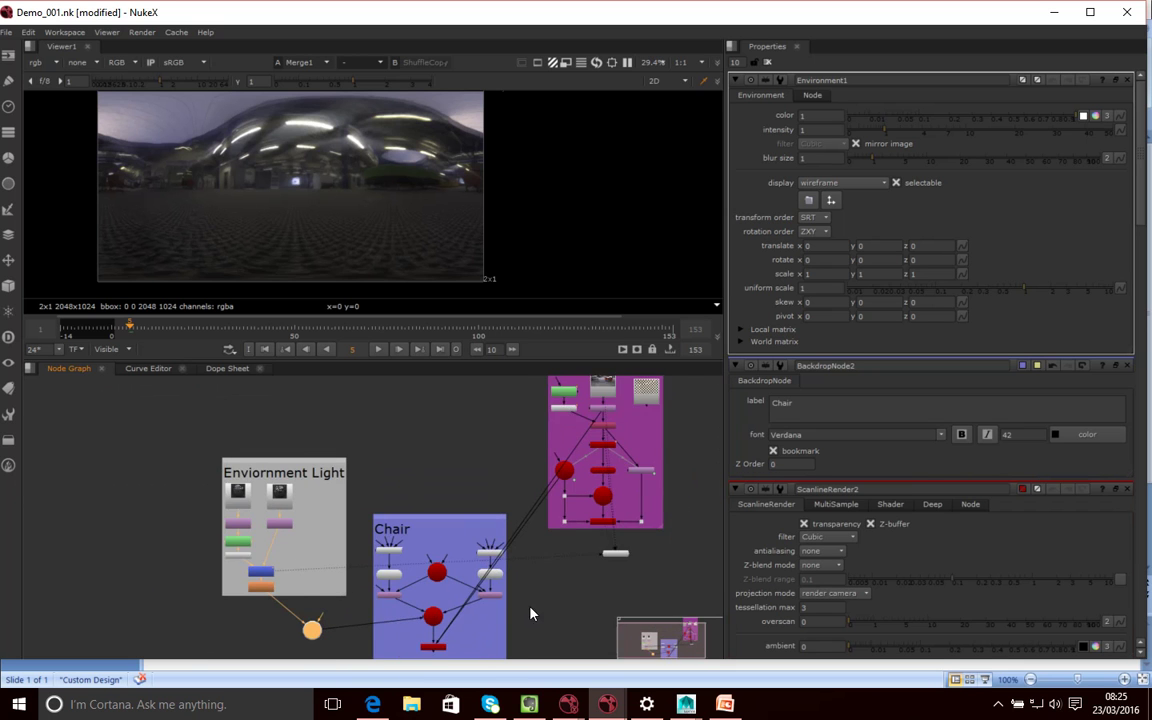
scroll(525, 612, "up", 1)
middle_click_drag(545, 622, 497, 492)
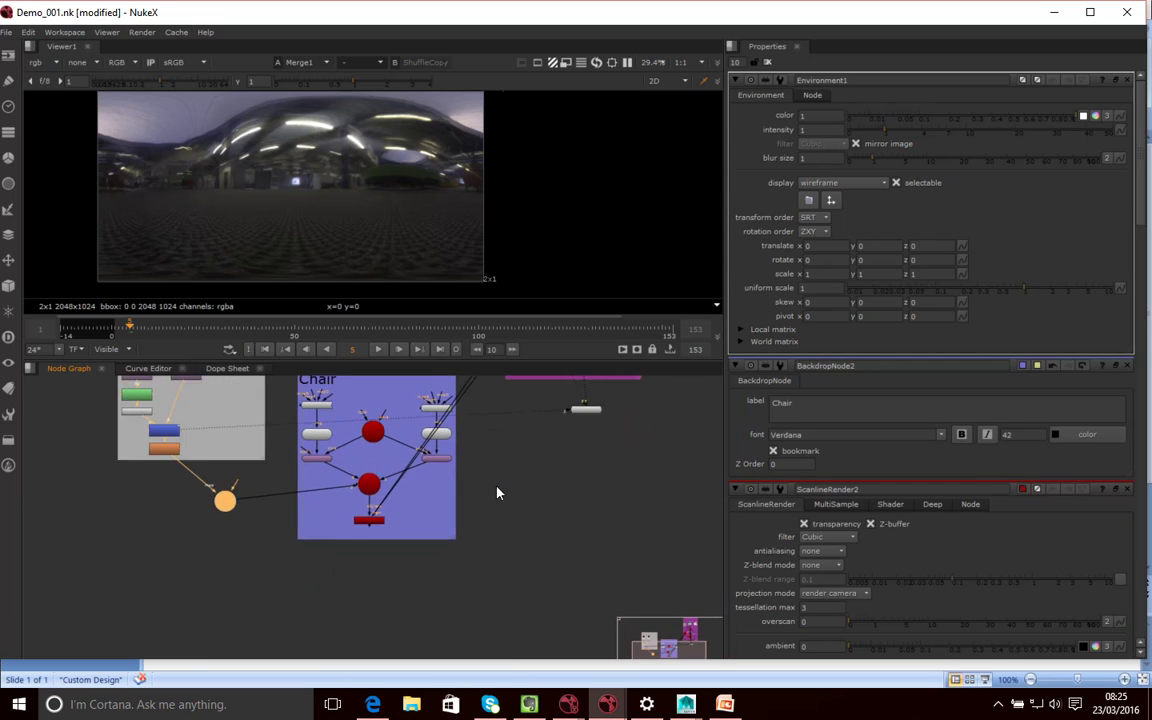
scroll(365, 517, "up", 3)
left_click(379, 527)
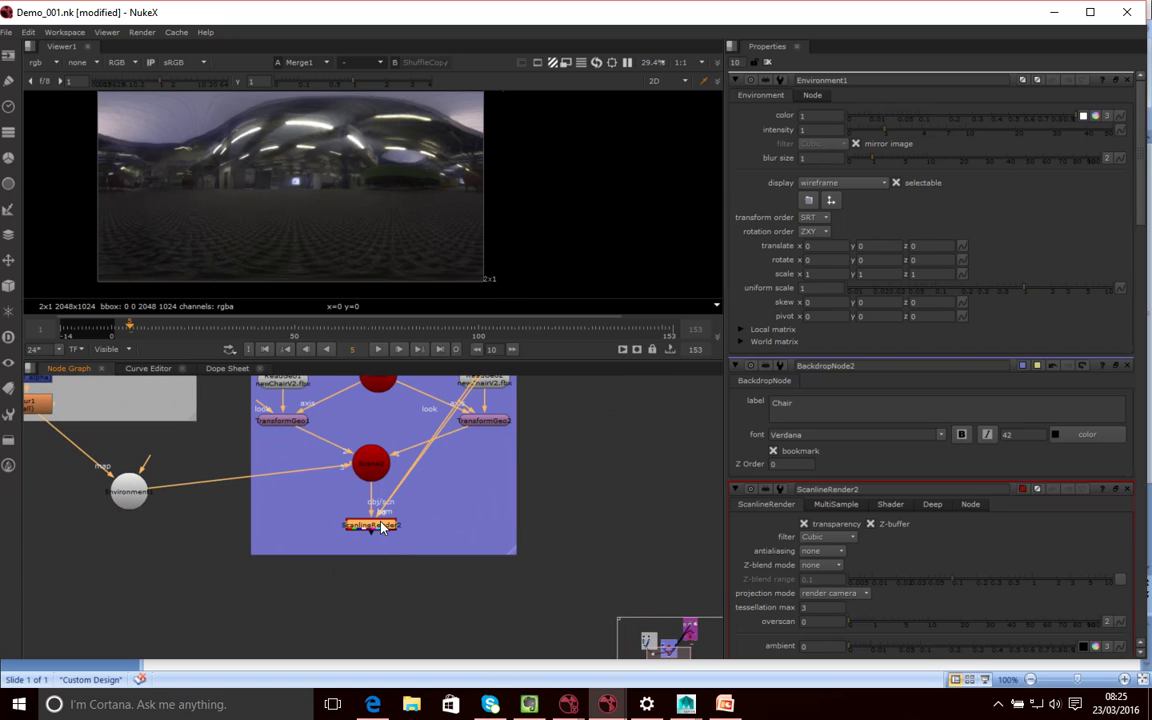
key("1")
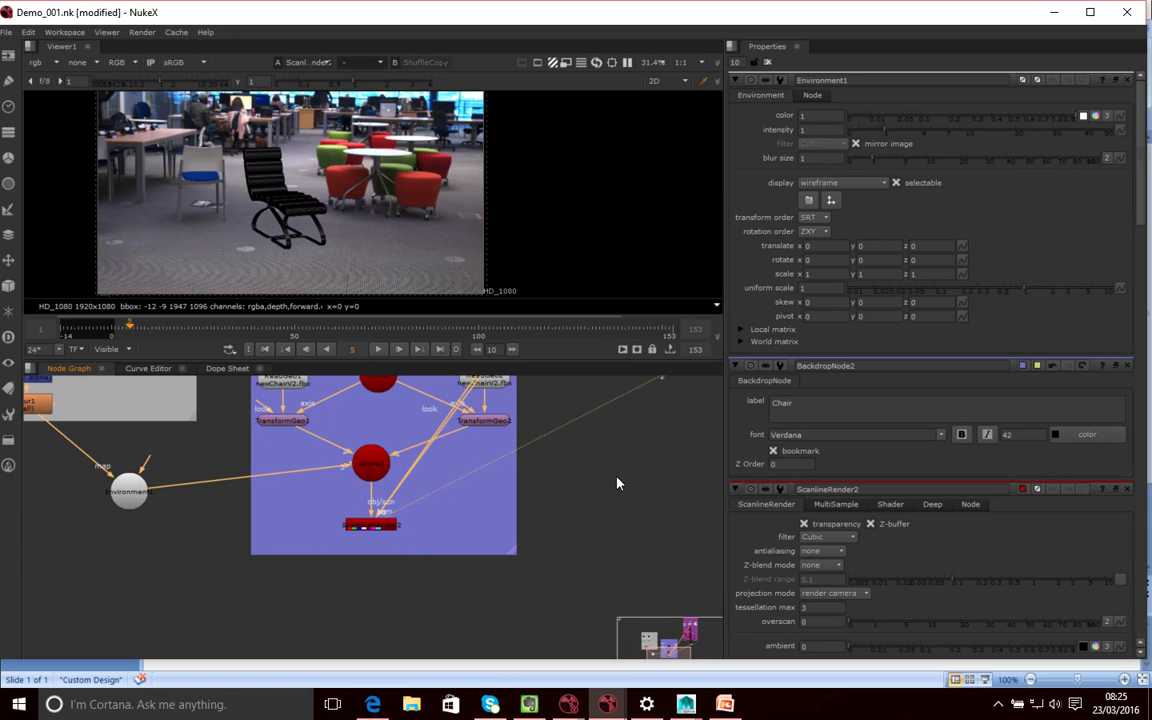
middle_click_drag(625, 476, 586, 513)
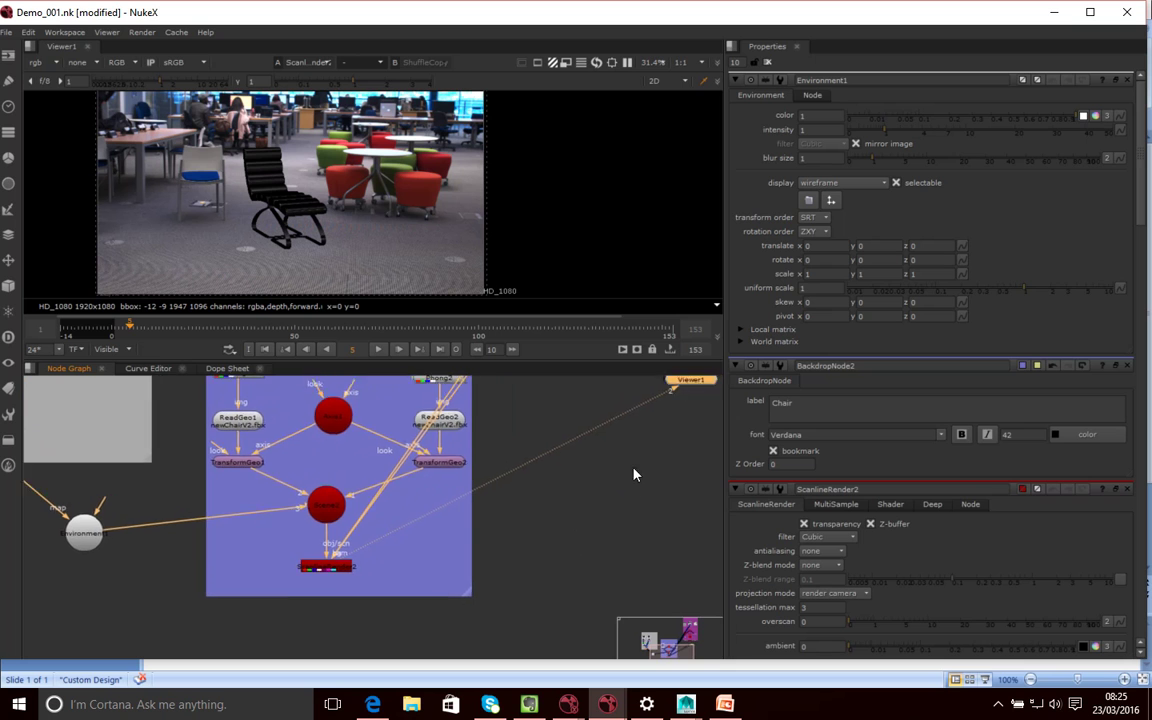
left_click_drag(674, 421, 307, 665)
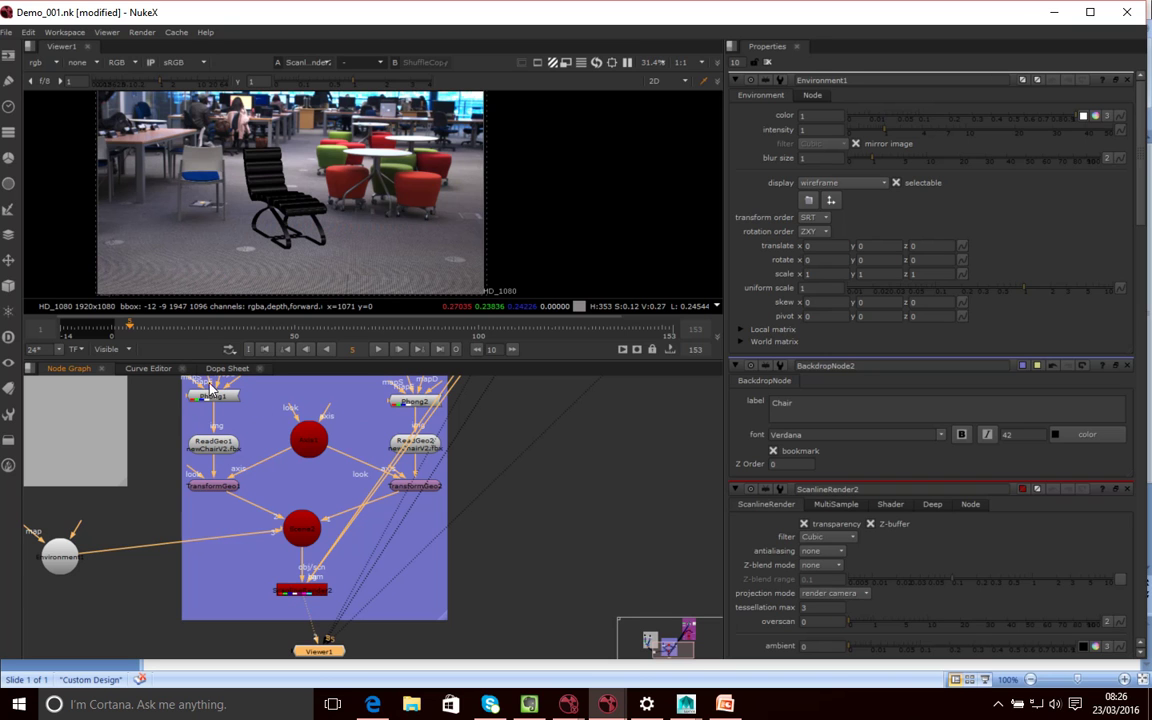
Rename the ReadGeo1 node of the chair as Top
left_click(213, 446)
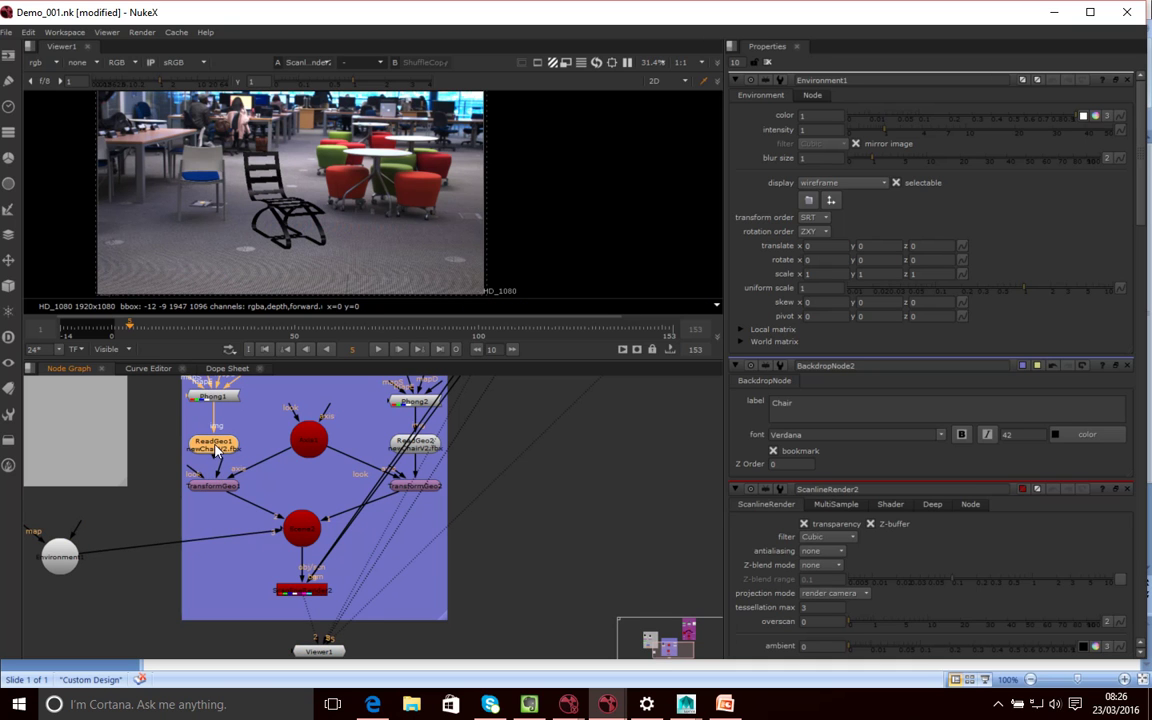
double_click(214, 446)
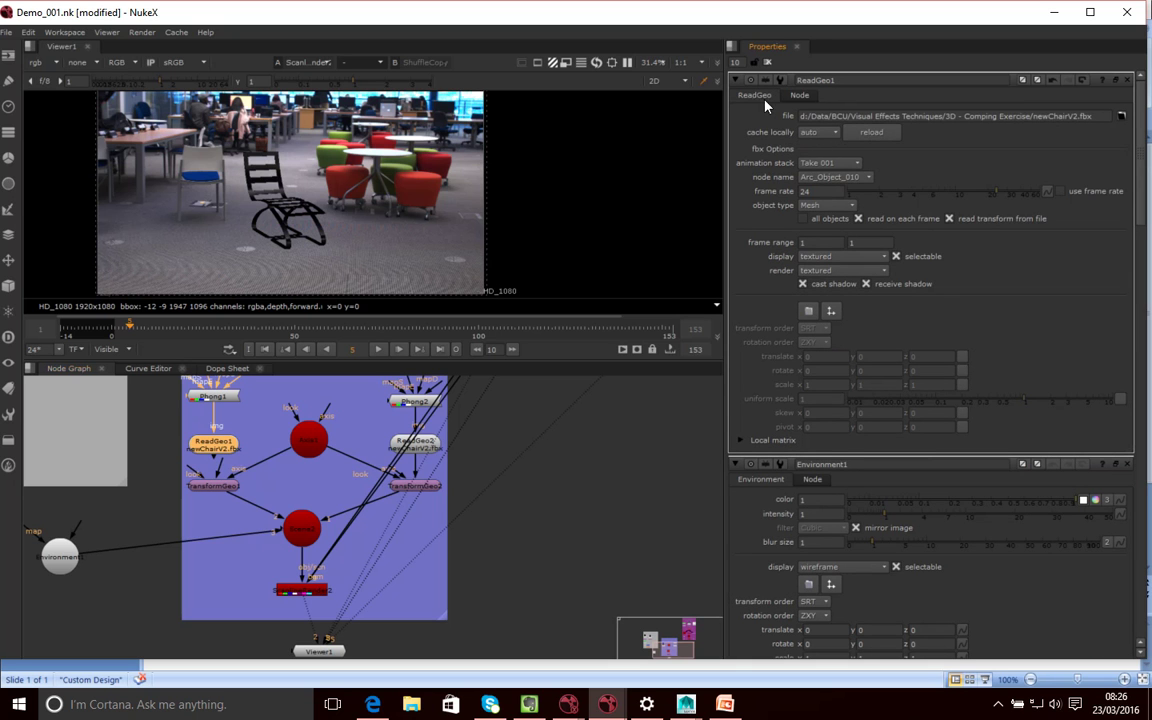
left_click(799, 96)
left_click(755, 96)
left_click(799, 96)
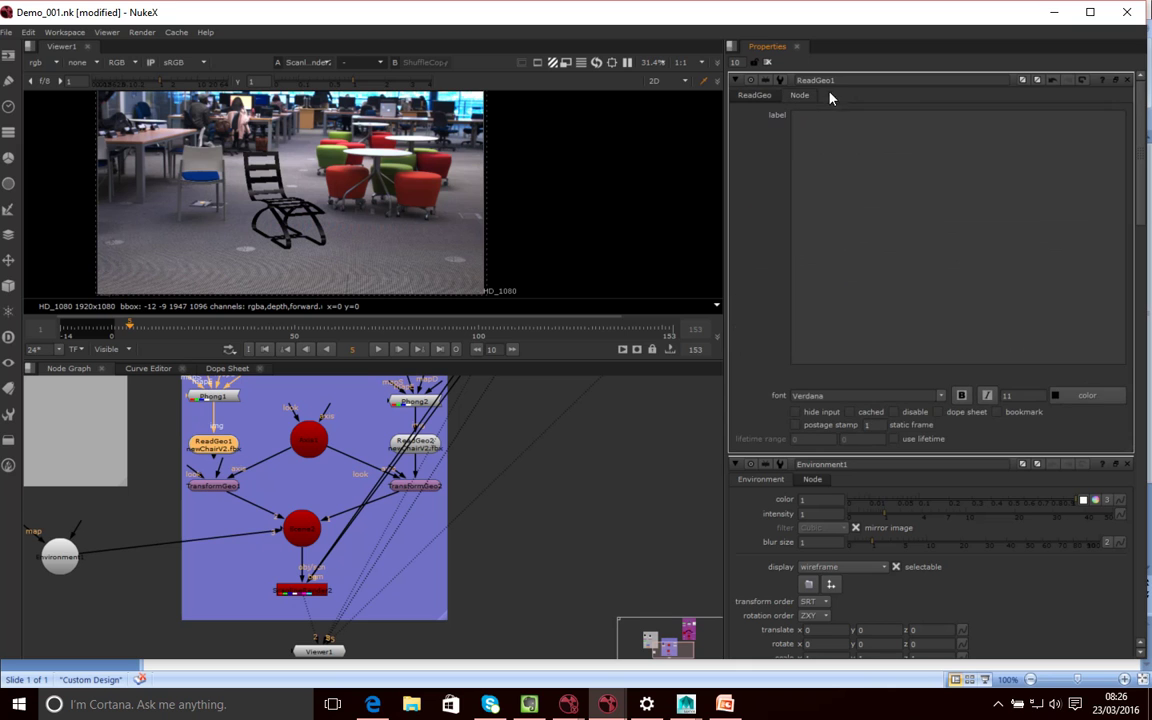
left_click(805, 80)
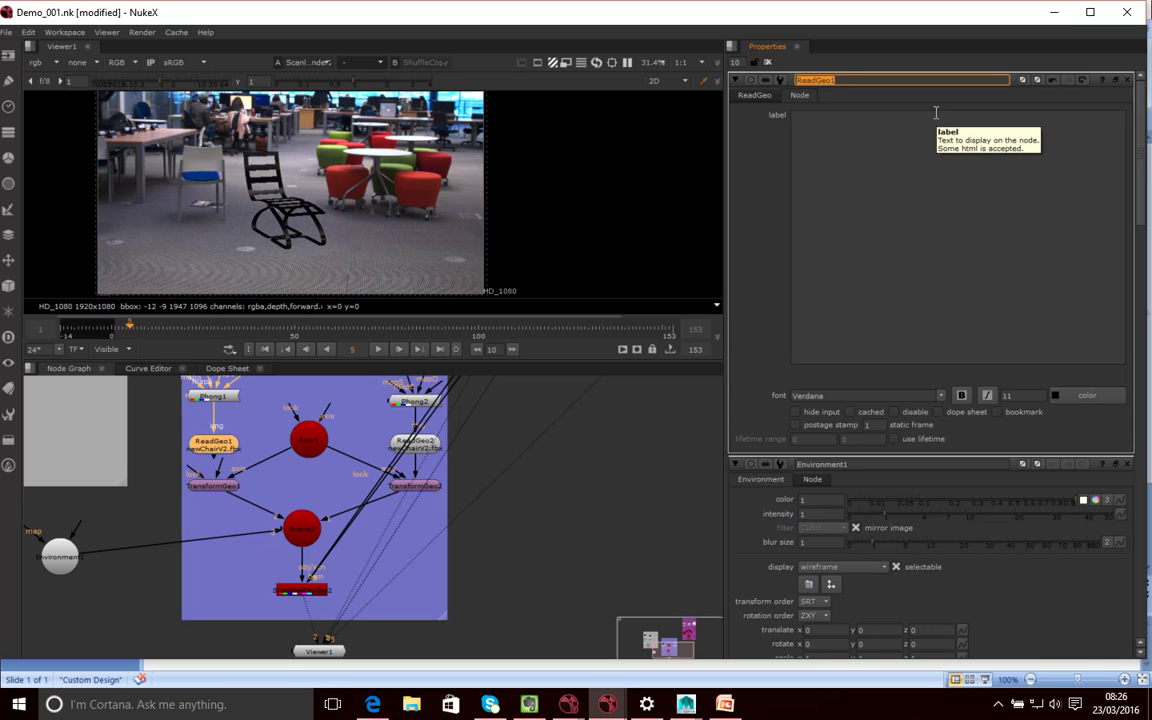
type("Top")
key("Return")
Rename the ReadGeo2 node of the chair as legs
left_click(403, 445)
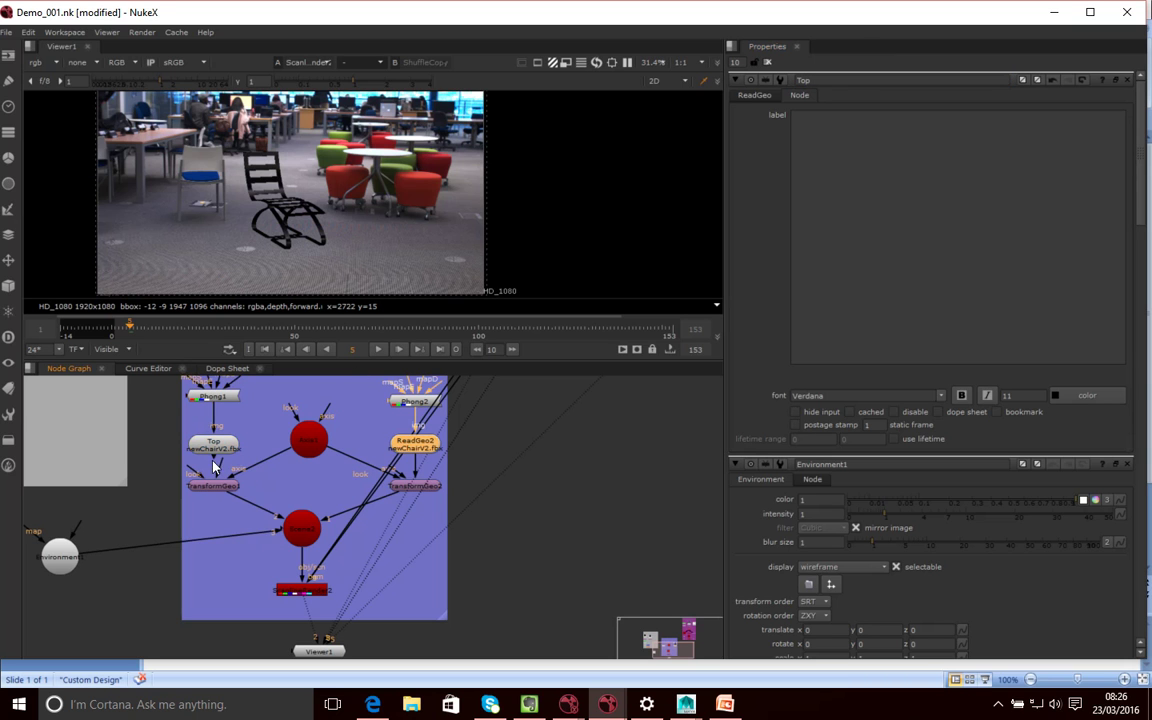
double_click(410, 446)
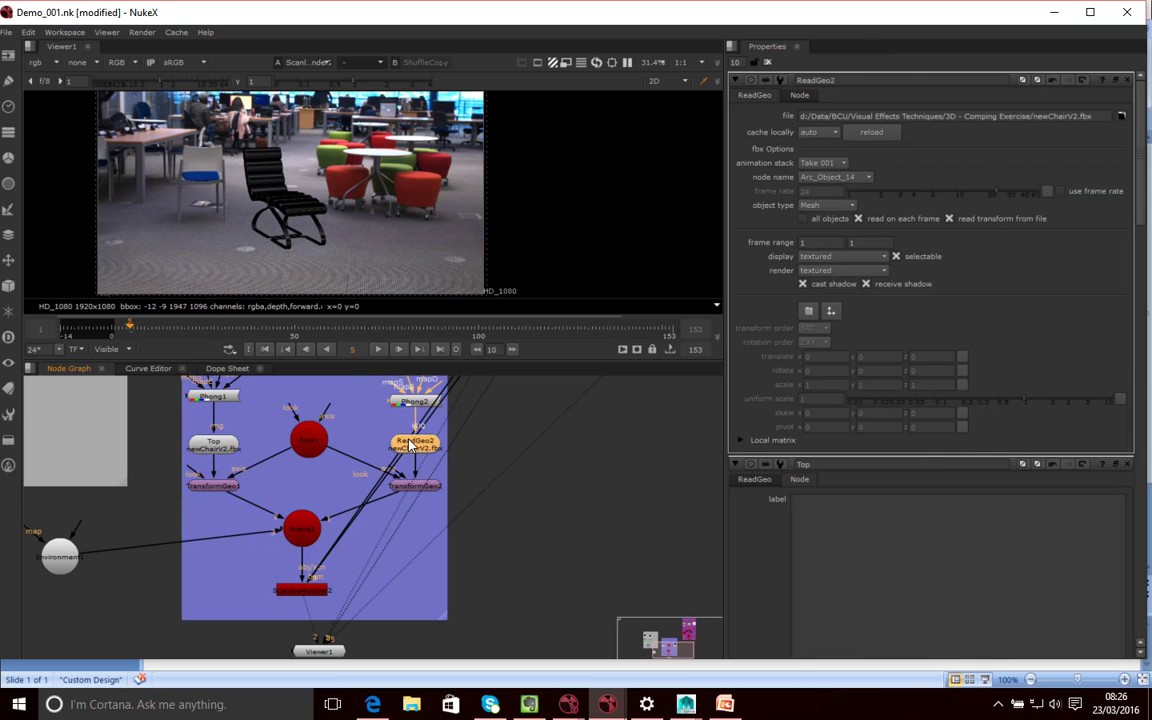
left_click(800, 95)
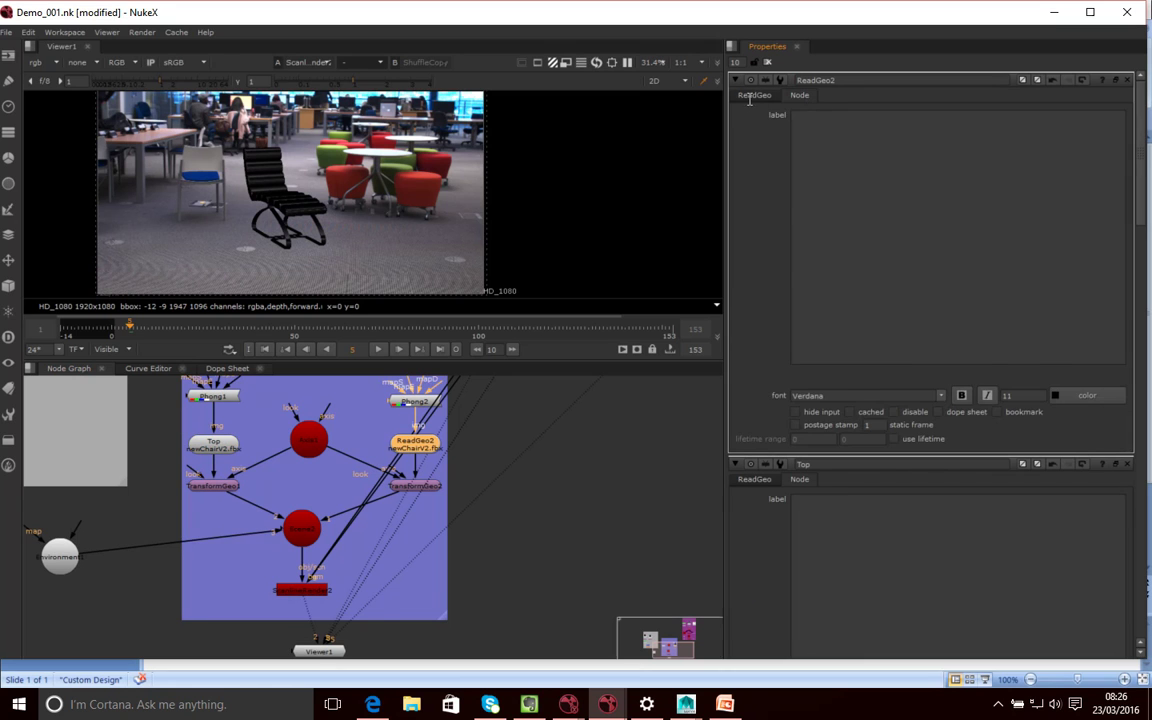
left_click(752, 95)
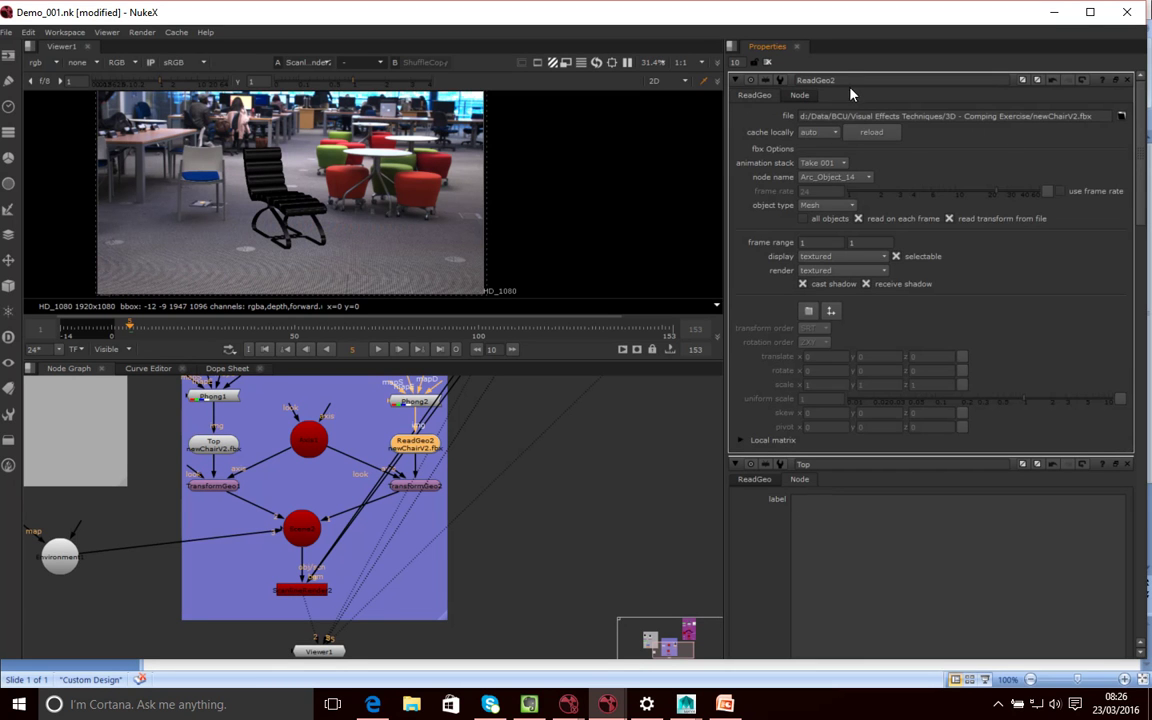
left_click_drag(848, 82, 749, 87)
type("legs")
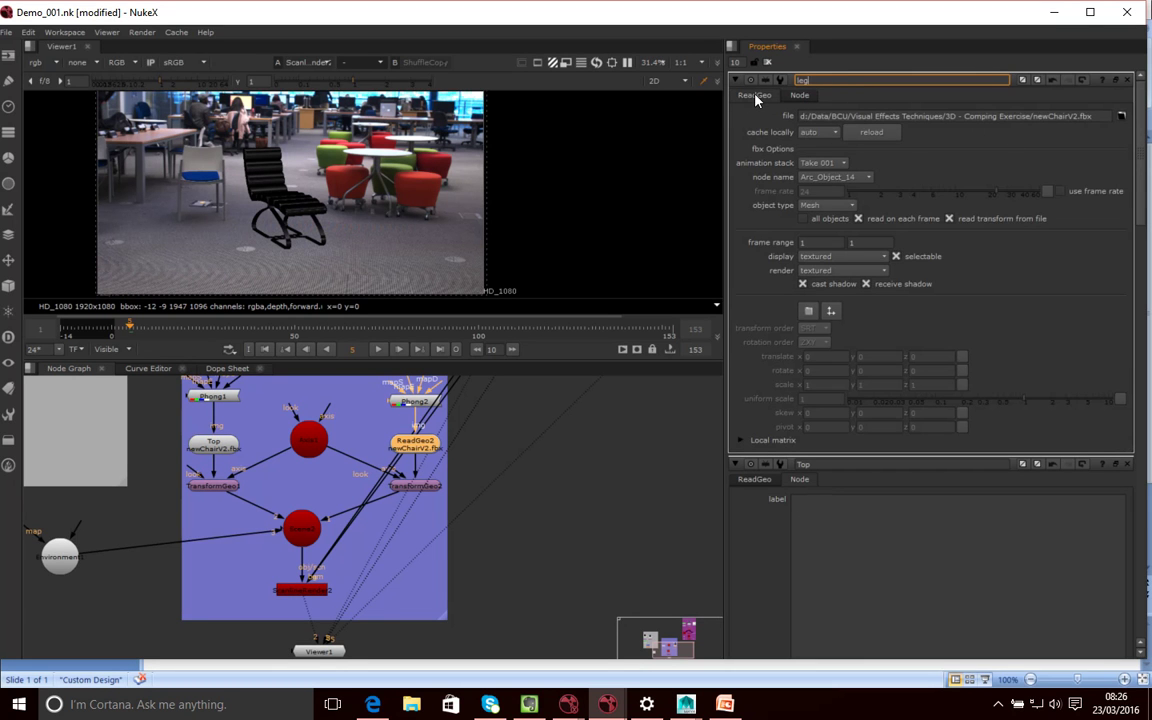
key("Return")
left_click(222, 466)
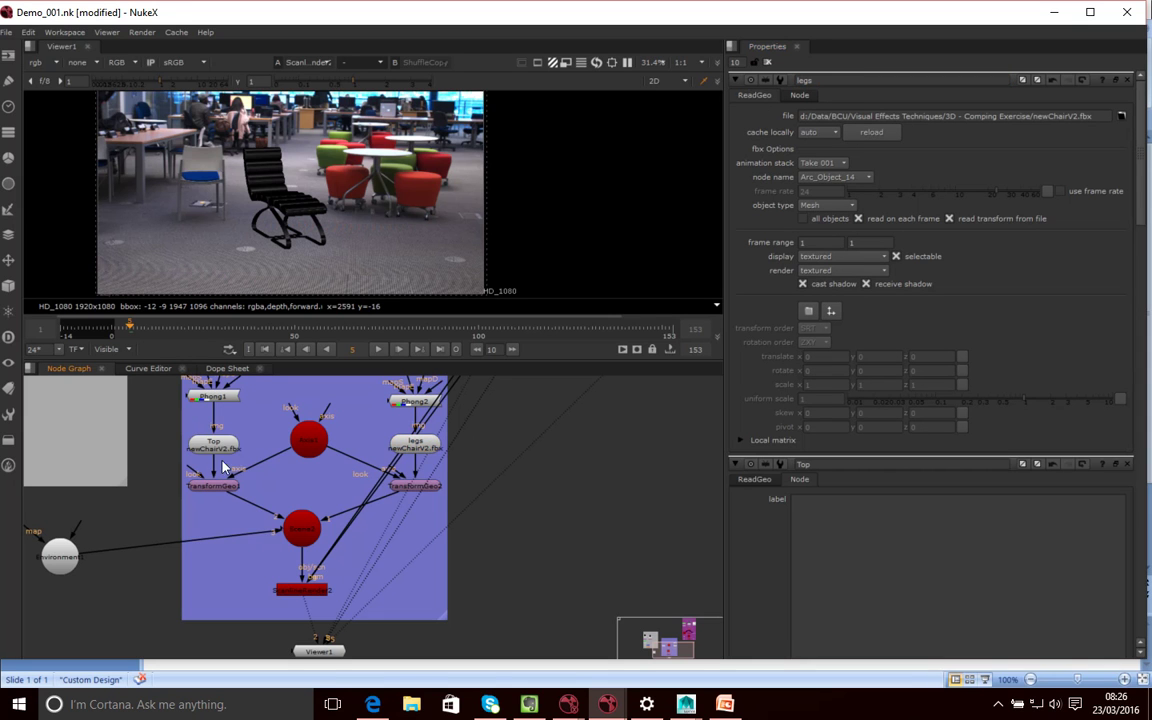
Sample Phong1's color from the dark area above the blue chair in the footage and try adjusting its diffuse value
double_click(212, 397)
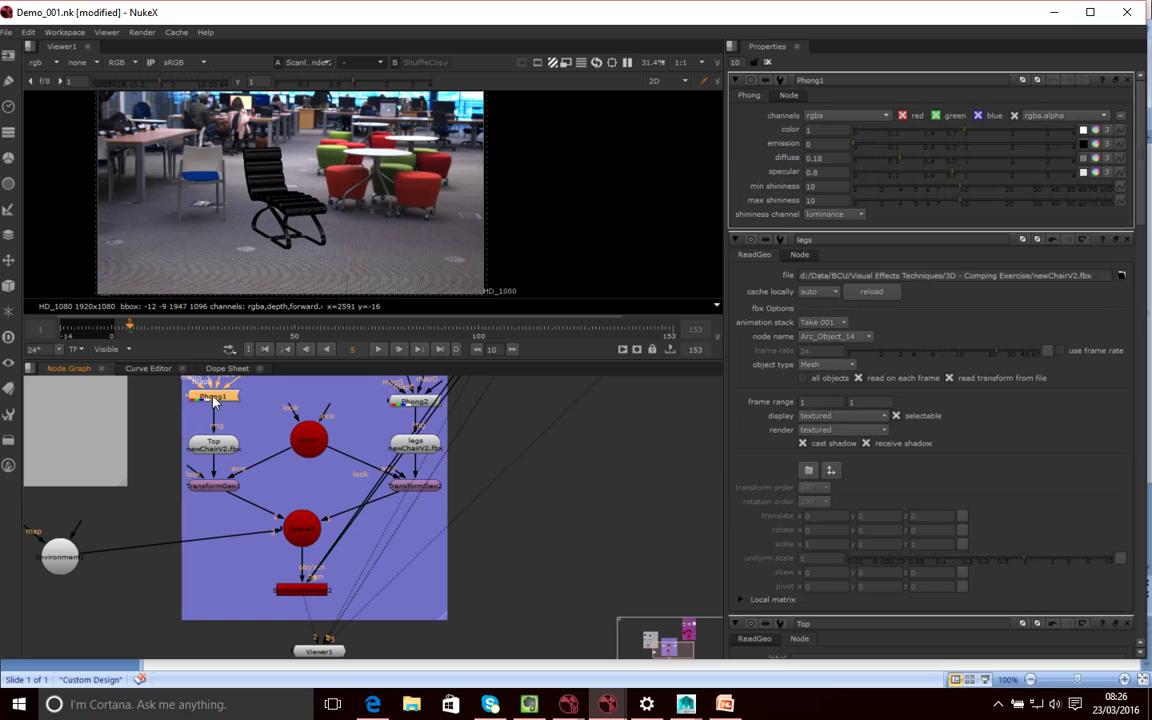
left_click(1083, 160)
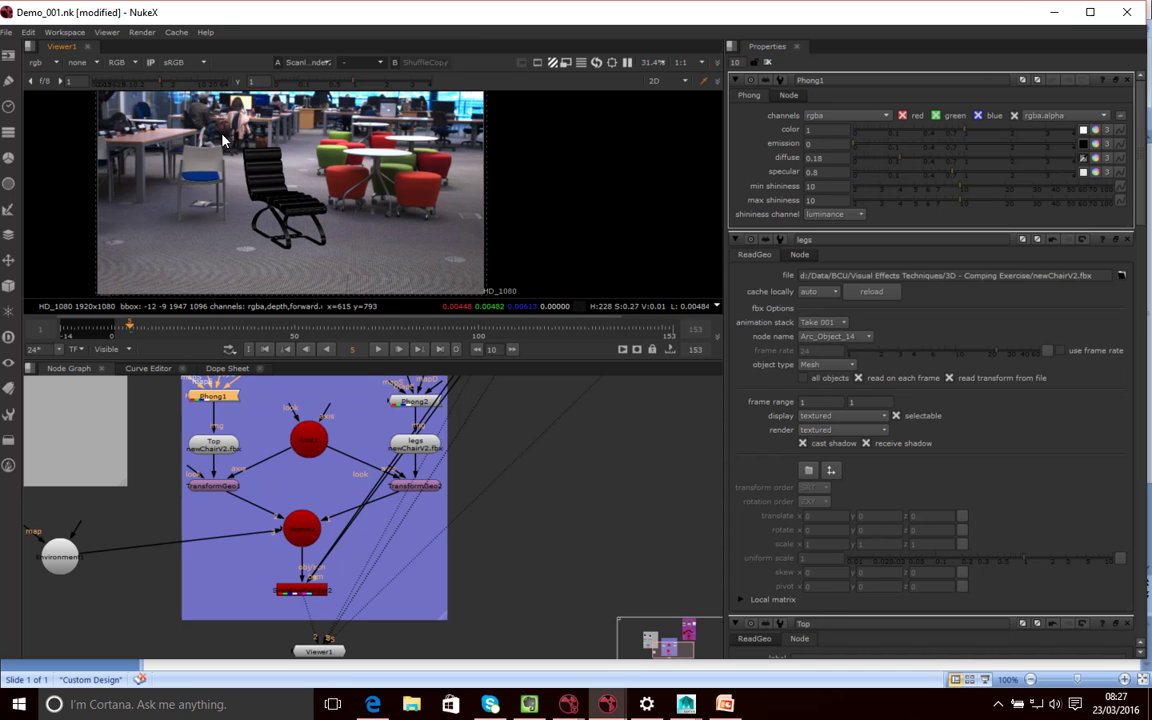
left_click(1085, 157)
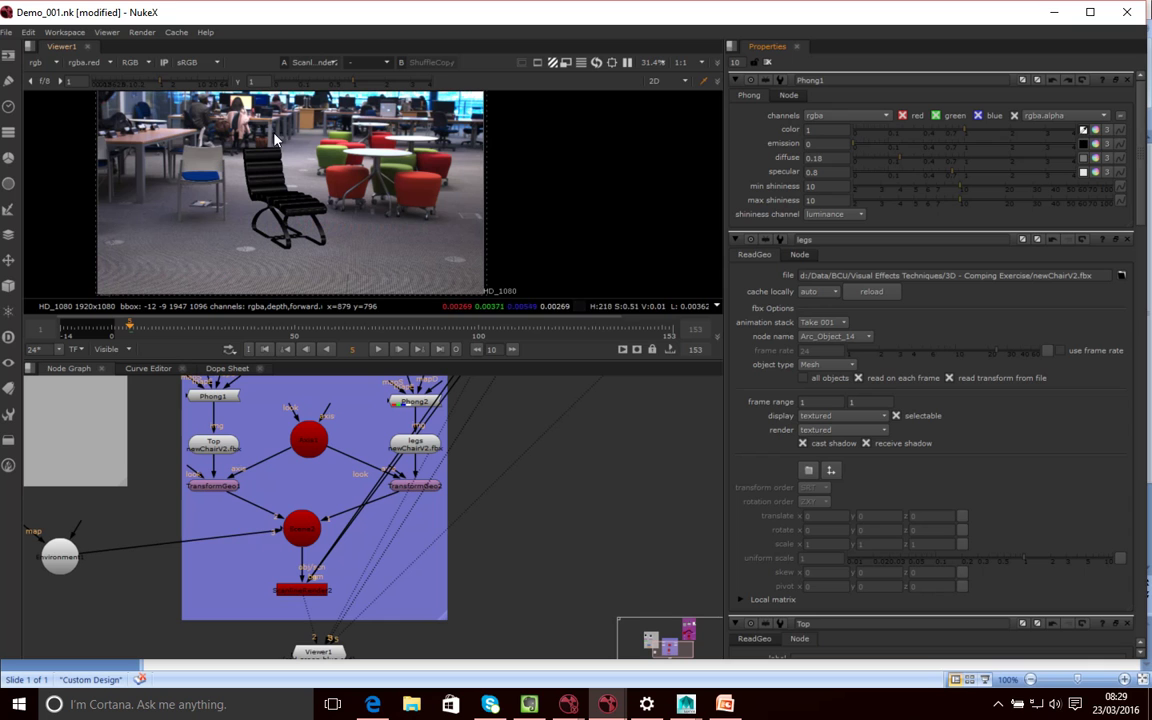
left_click(222, 135, "ctrl")
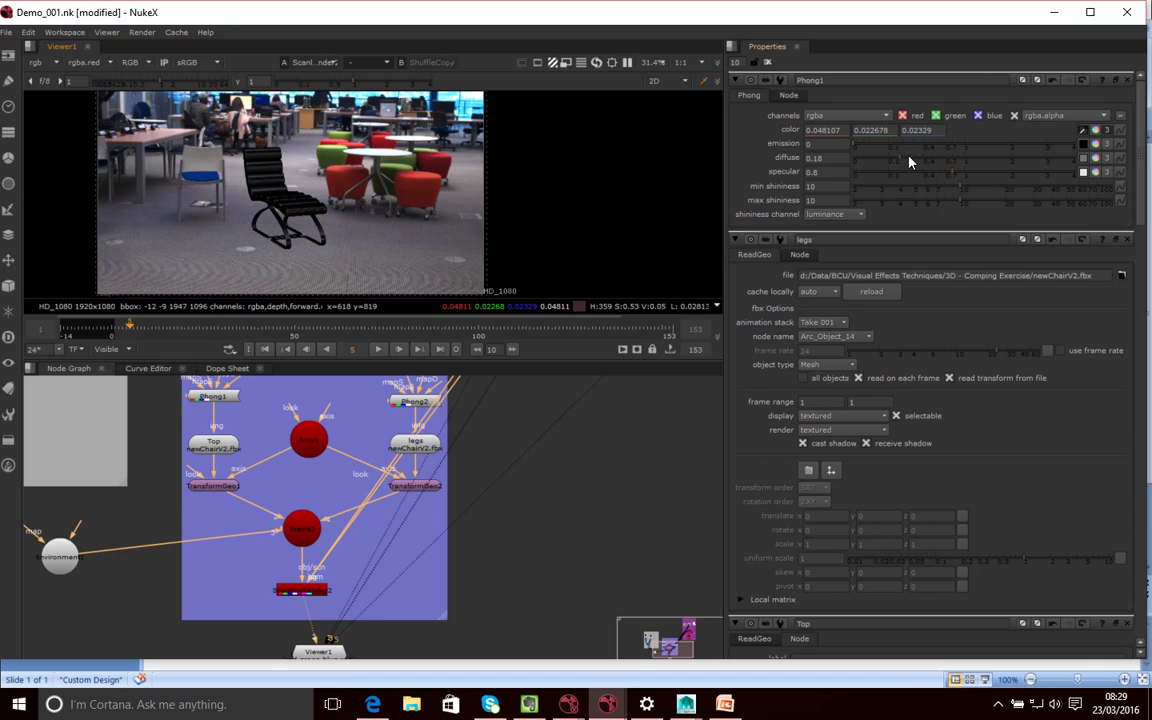
left_click_drag(900, 159, 927, 163)
Go to frame 11 and move the Environment node closer to the Chair backdrop
left_click(152, 330)
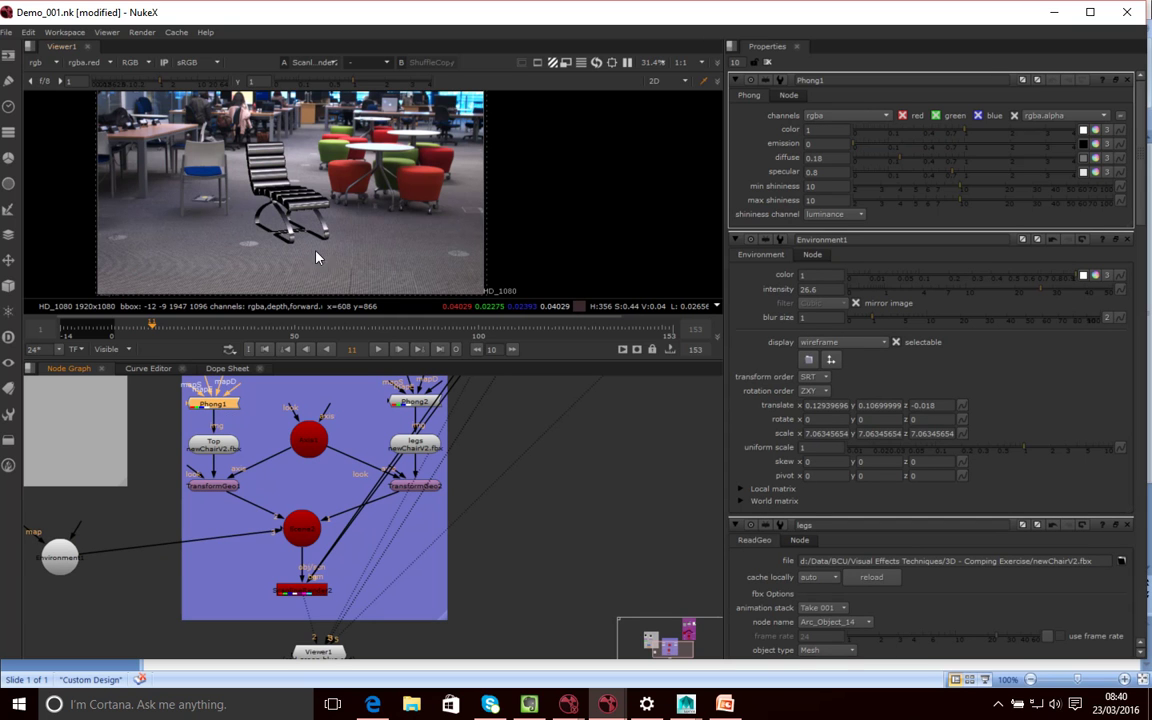
left_click_drag(58, 553, 112, 564)
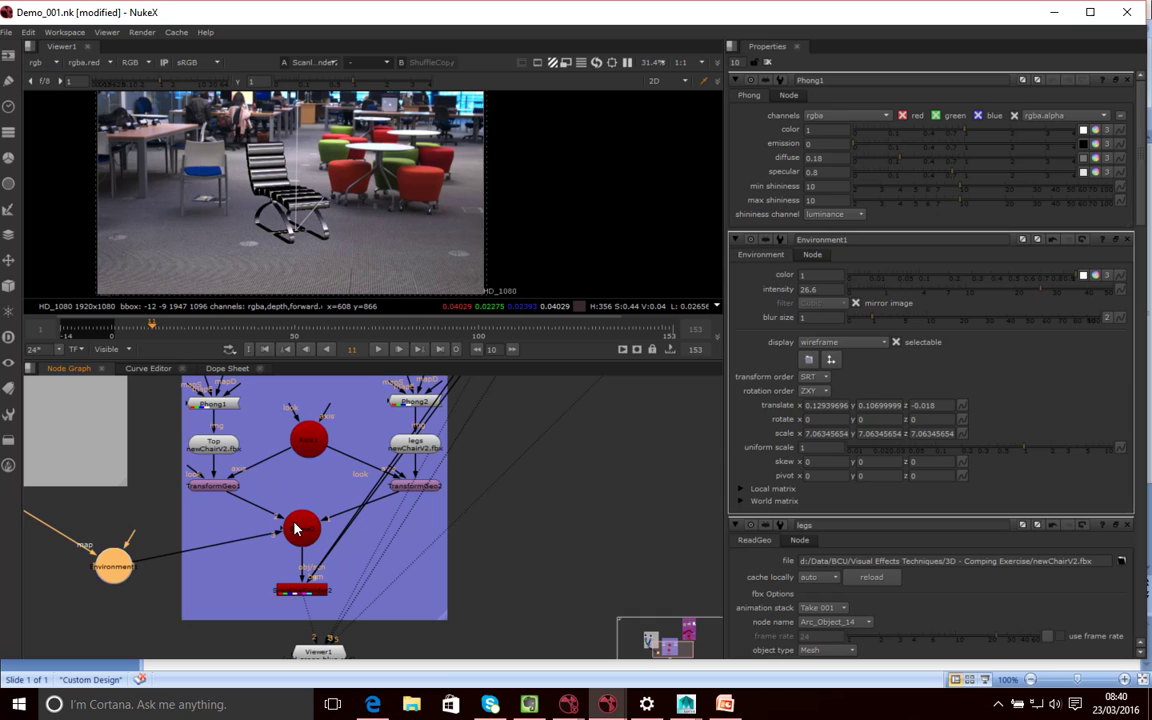
Lower the intensity of the Environment1 light to 22.6
left_click(576, 518)
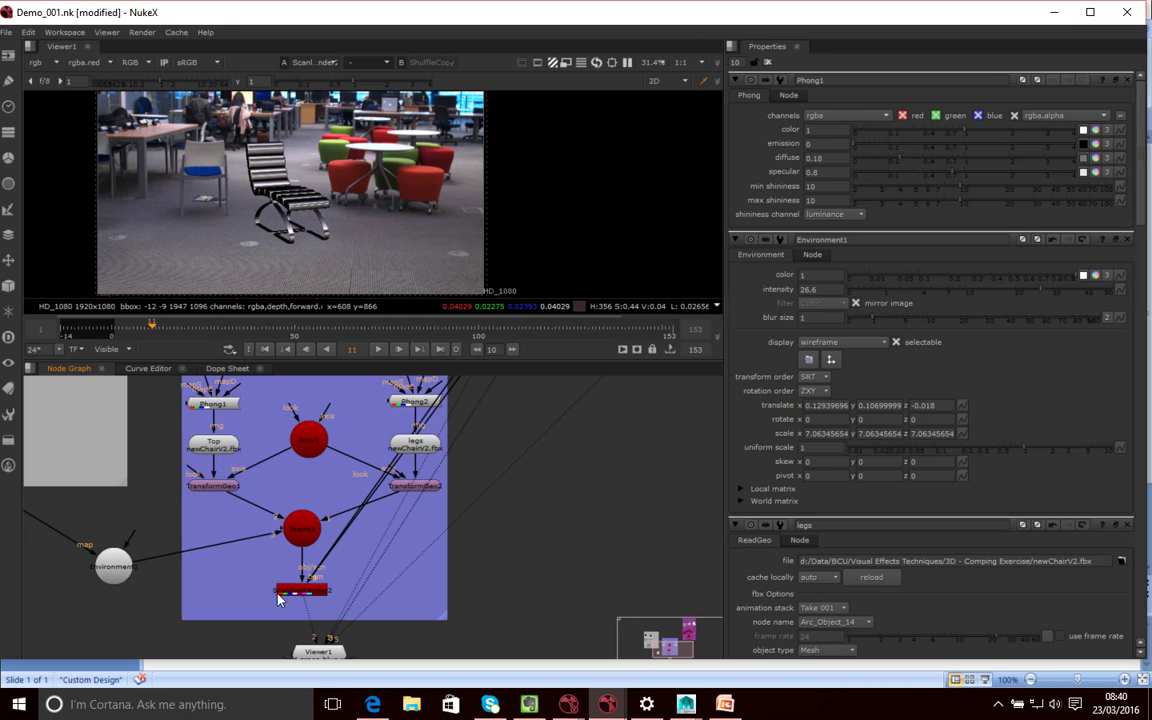
left_click(106, 571)
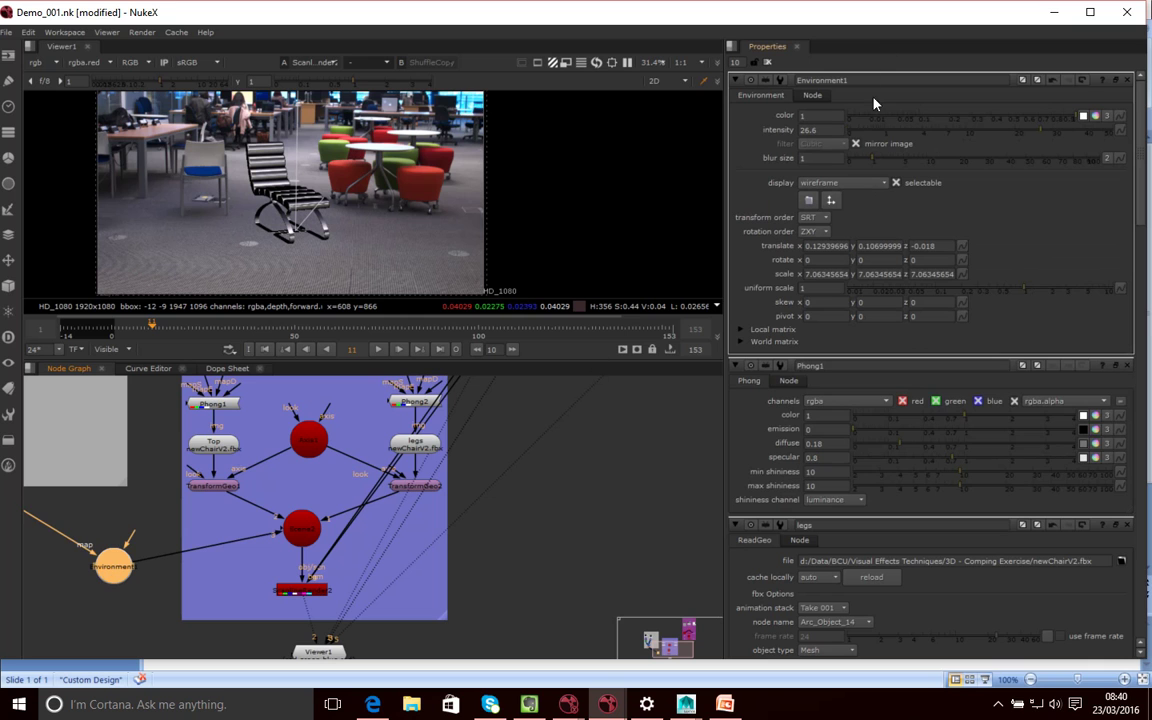
mouse_move(1041, 130)
left_mouse_down()
mouse_move(985, 134)
mouse_move(1026, 137)
left_mouse_up()
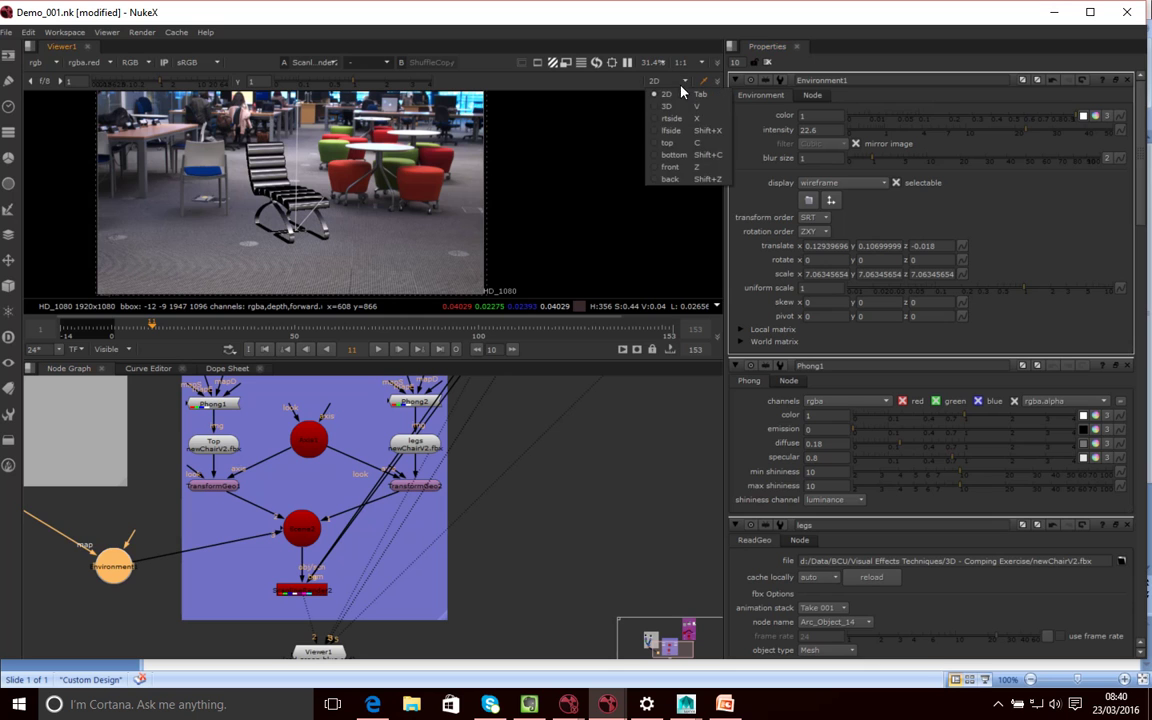
In the 3D view, scale Environment1 uniformly to about 1.294, lower it to about 0.074 in Y and rotate it to about -24.6 degrees in Y
left_click(655, 80)
left_click(662, 103)
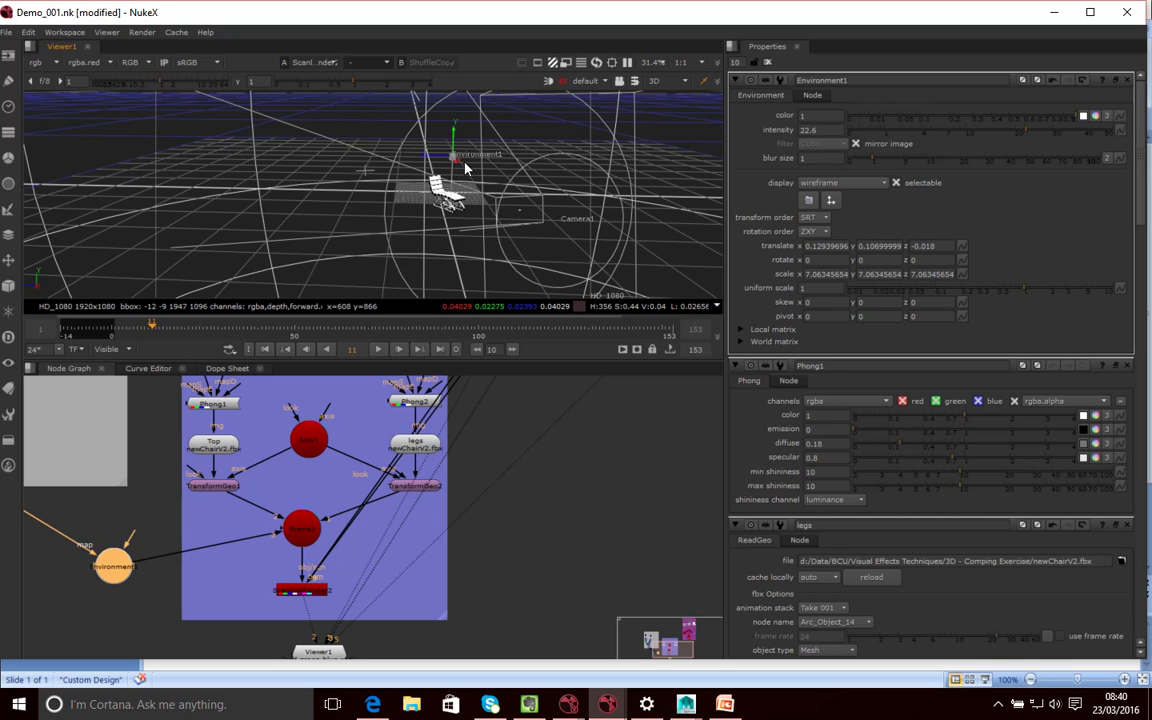
key("ctrl")
left_click_drag(452, 193, 475, 232, "ctrl+shift")
left_click_drag(454, 151, 455, 199)
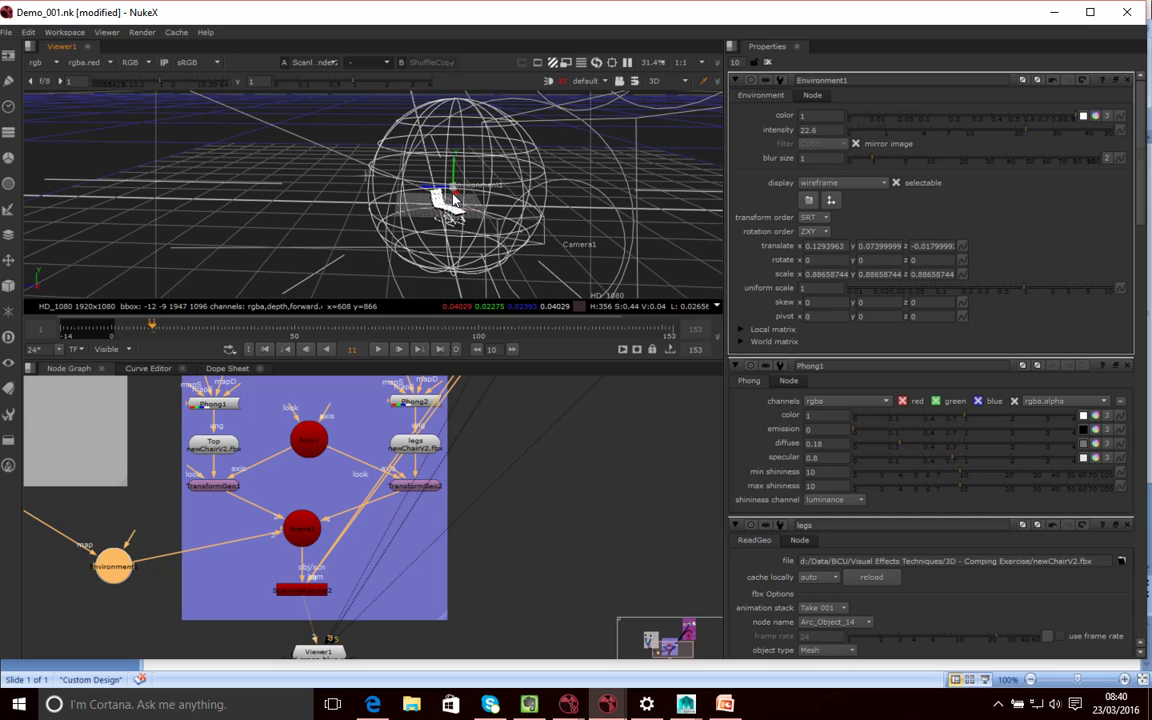
key("ctrl")
mouse_move(455, 192)
left_mouse_down("ctrl+shift")
mouse_move(442, 195)
mouse_move(449, 187)
mouse_move(474, 213)
mouse_move(455, 196)
mouse_move(474, 200)
mouse_move(460, 200)
left_mouse_up("ctrl+shift")
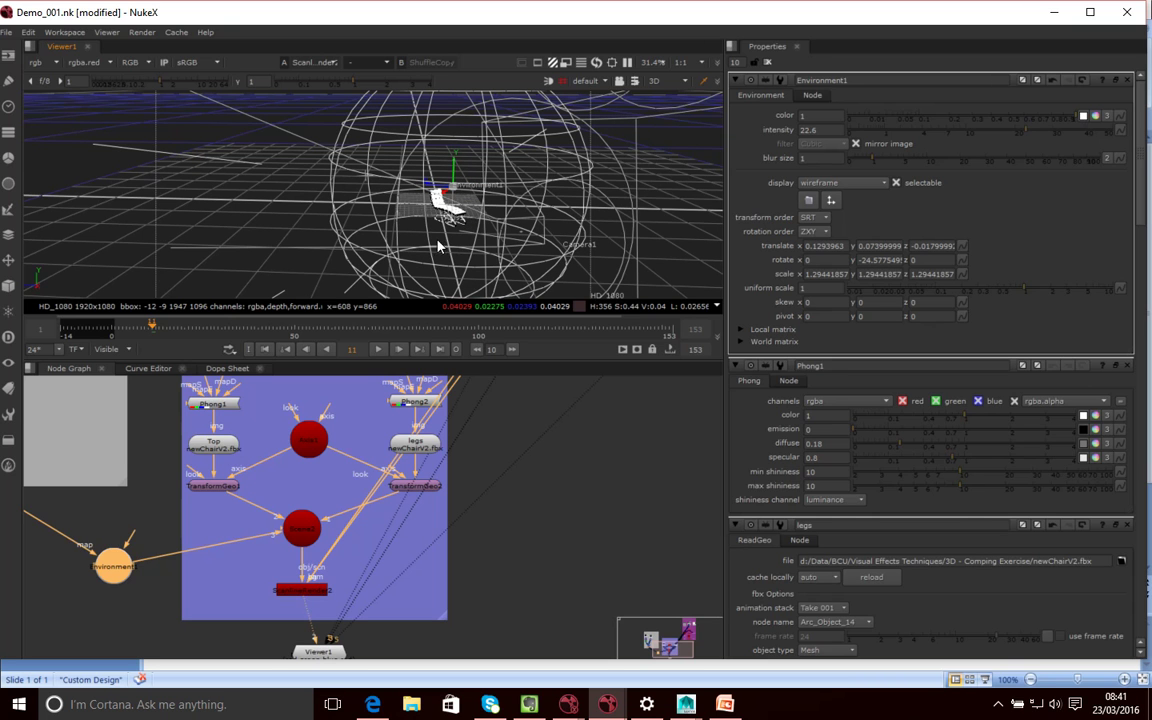
left_click(660, 81)
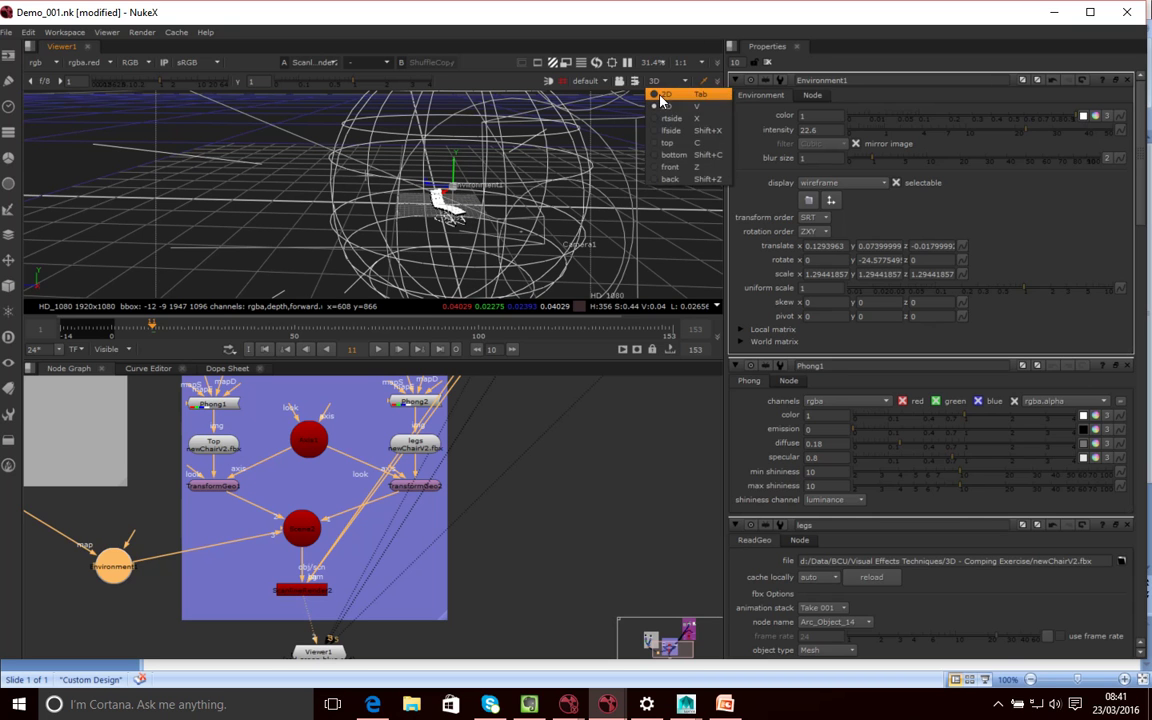
left_click(660, 93)
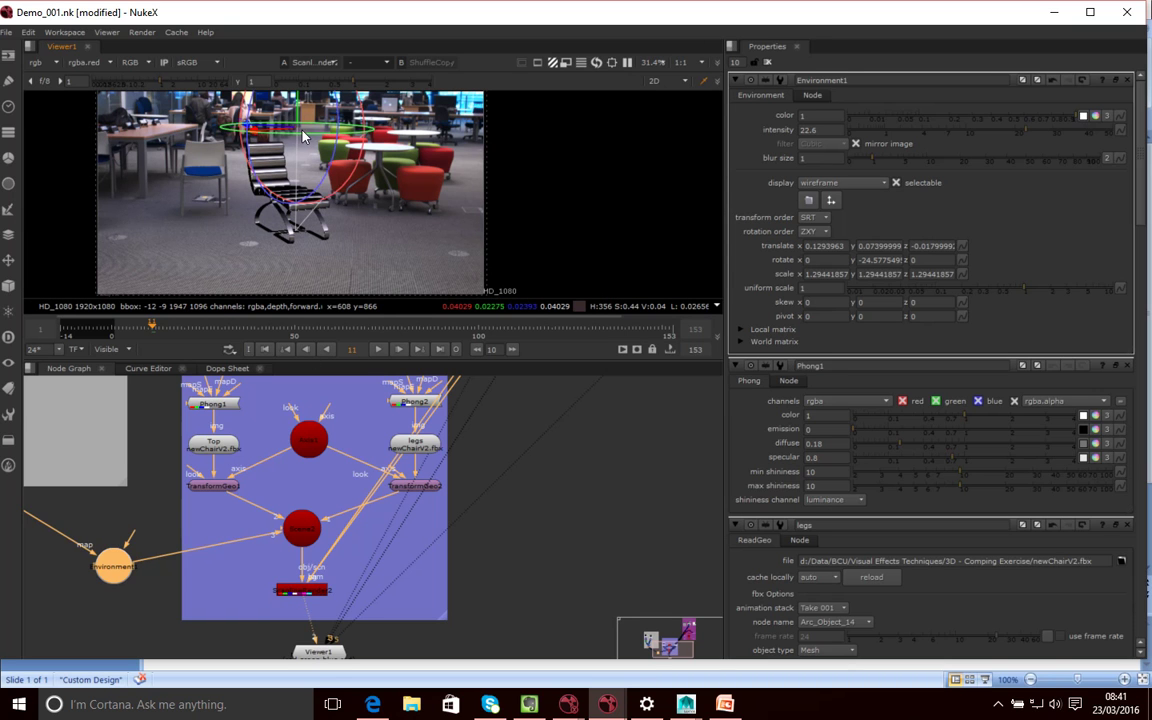
Try rotating and sliding the environment light around the chair in the 2D view
left_click_drag(311, 133, 320, 146, "ctrl")
key("ctrl+z")
left_click_drag(361, 123, 381, 150)
key("ctrl+z")
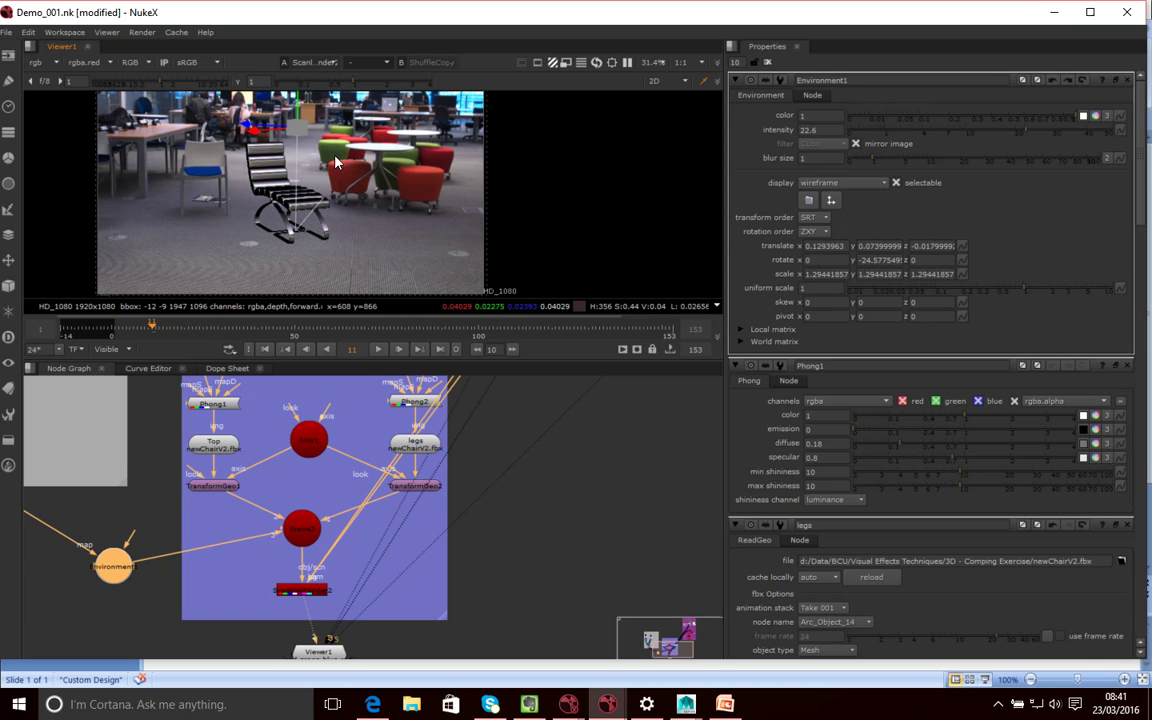
left_click_drag(253, 132, 290, 134)
key("ctrl+z")
left_click(658, 81)
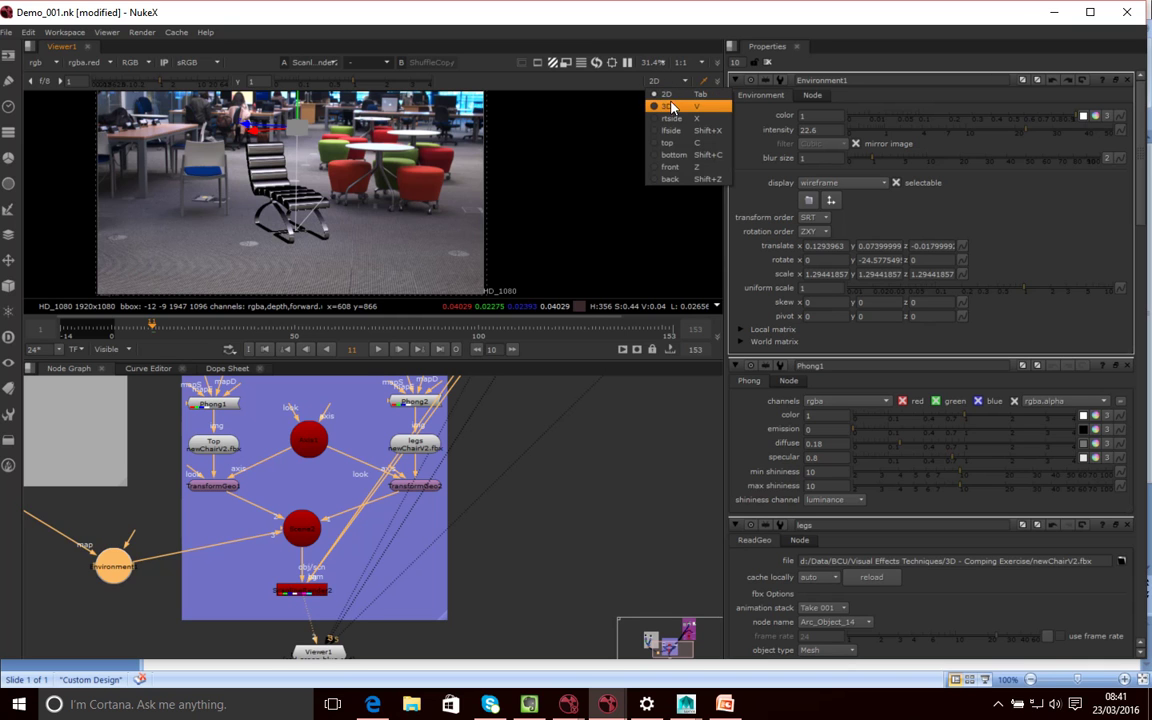
left_click(325, 132)
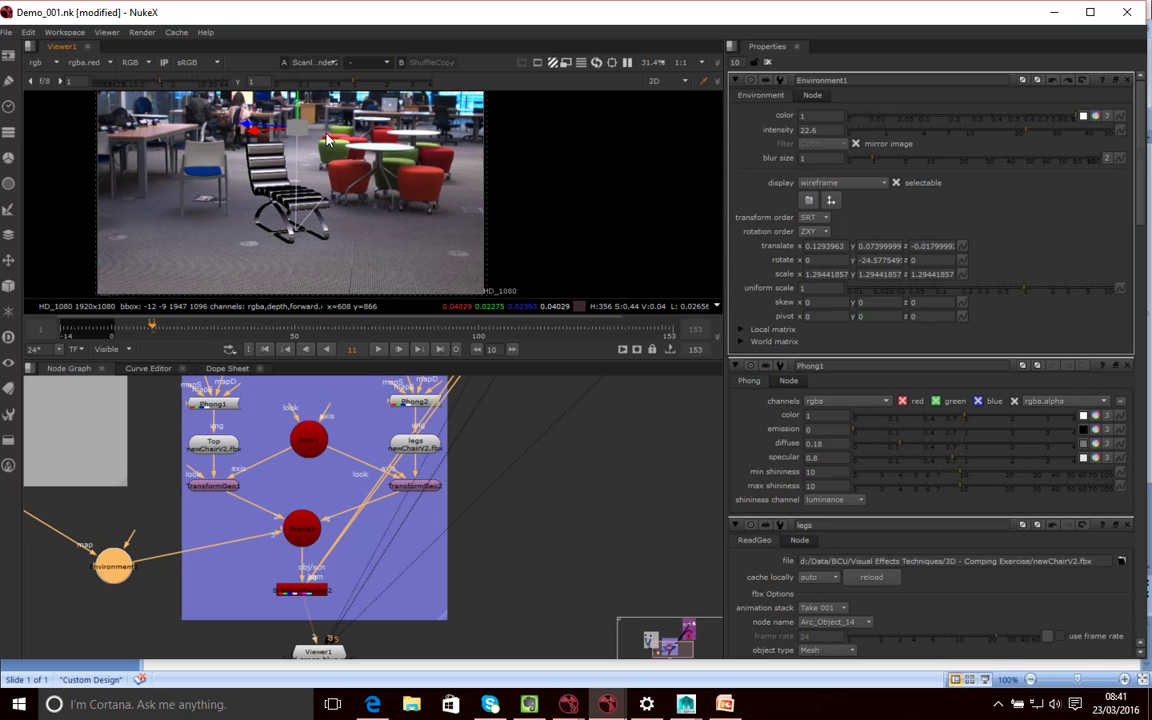
Try tilting the environment light to about -22.2 degrees in Z over the footage, then undo the tilt
left_click_drag(336, 143, 329, 162)
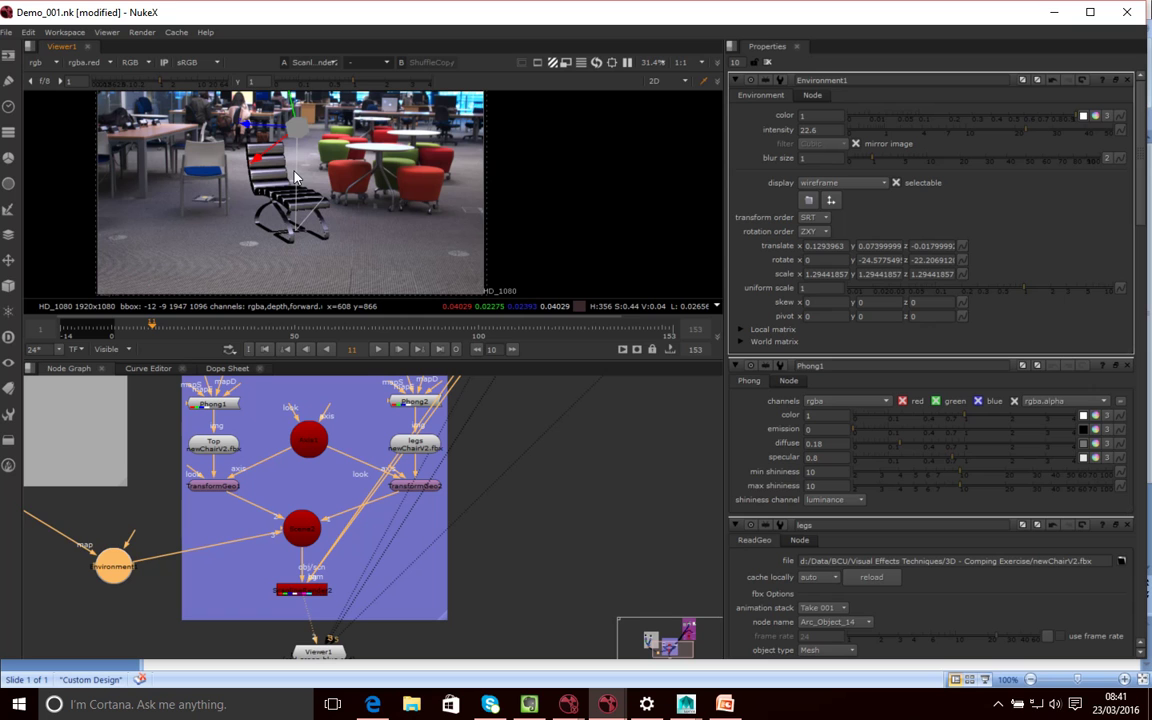
key("ctrl")
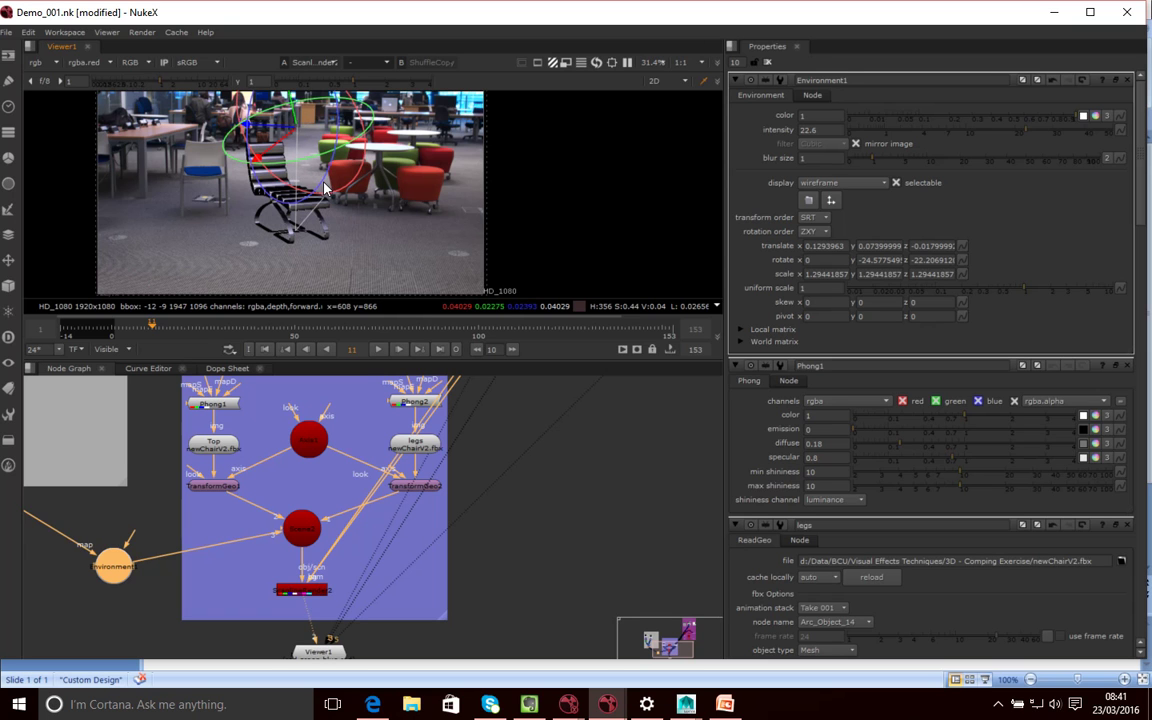
key("ctrl+z")
key("ctrl")
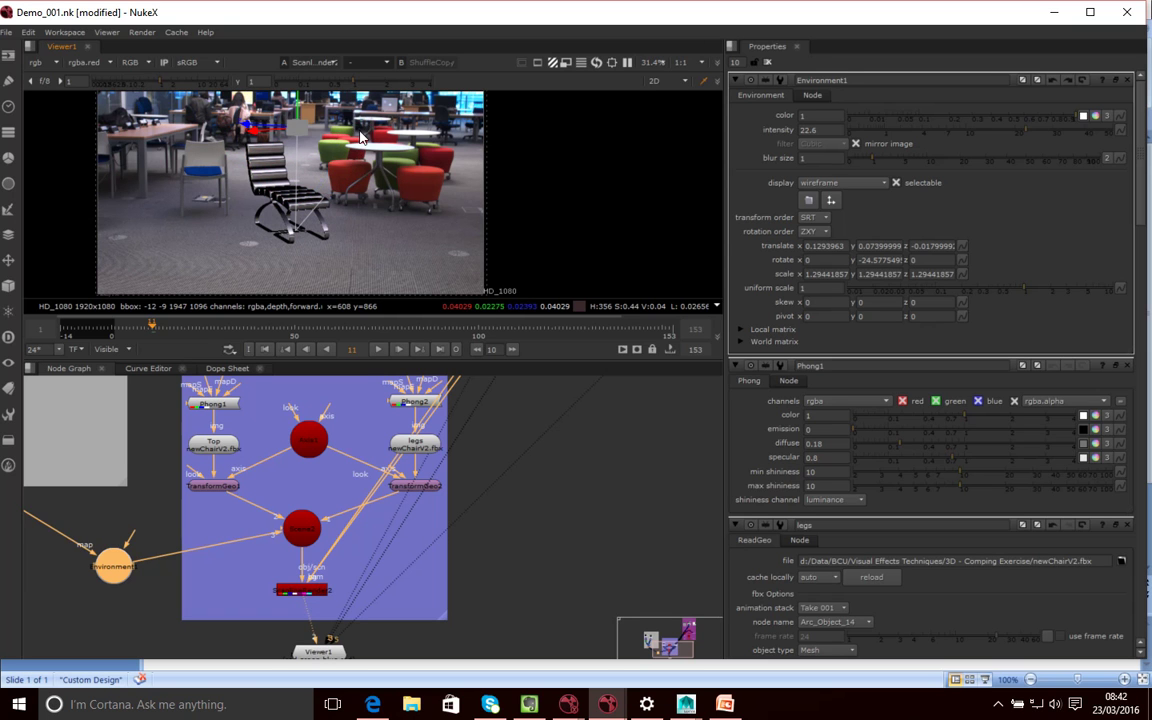
key("ctrl")
key("ctrl")
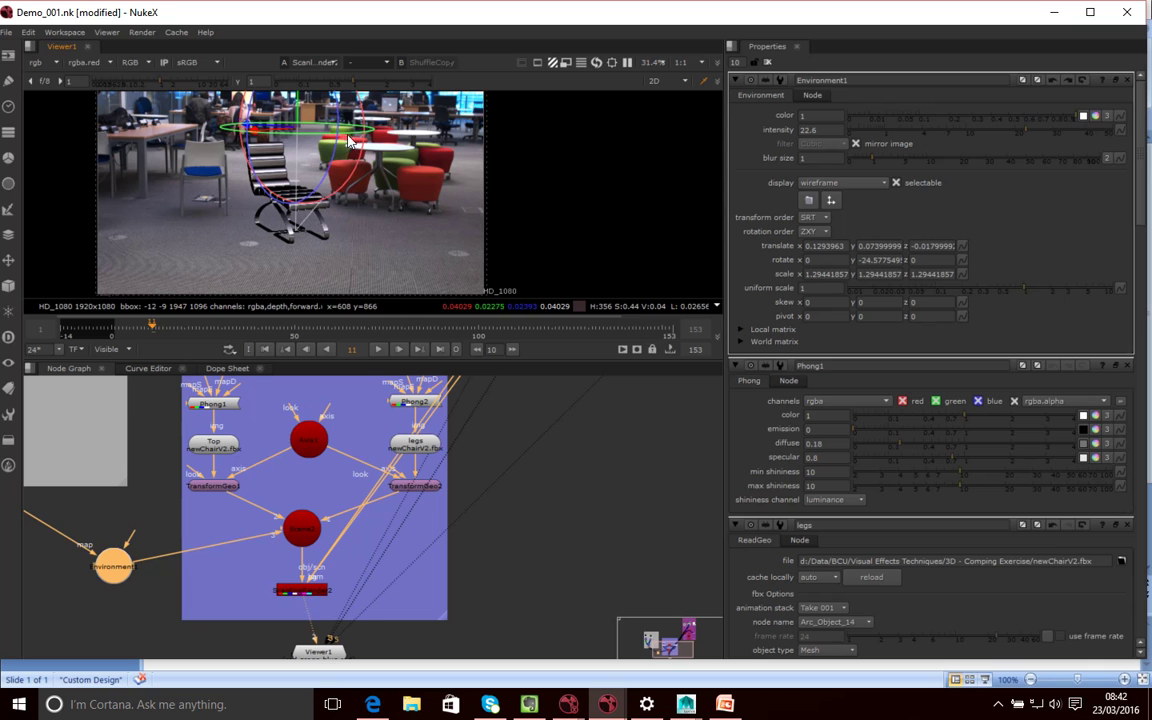
left_click_drag(348, 135, 349, 132, "ctrl")
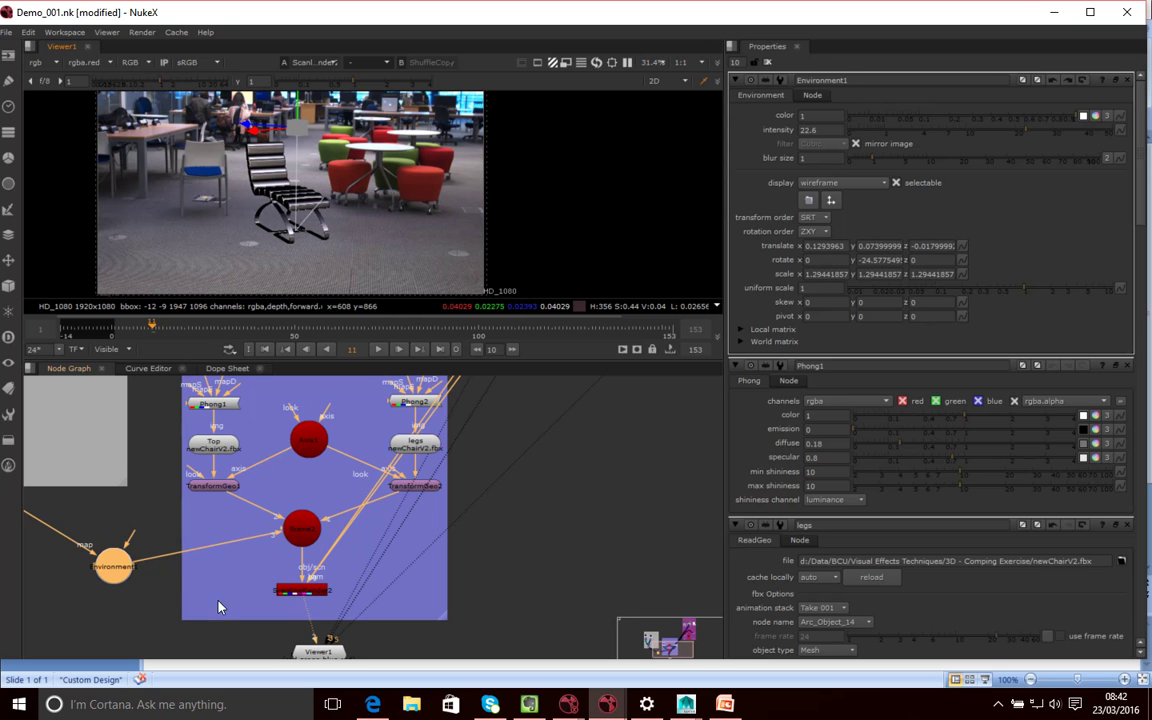
Create a second viewer for the Scene2 node and place its node at the lower edge of the chair backdrop
left_click(170, 594)
left_click(293, 532)
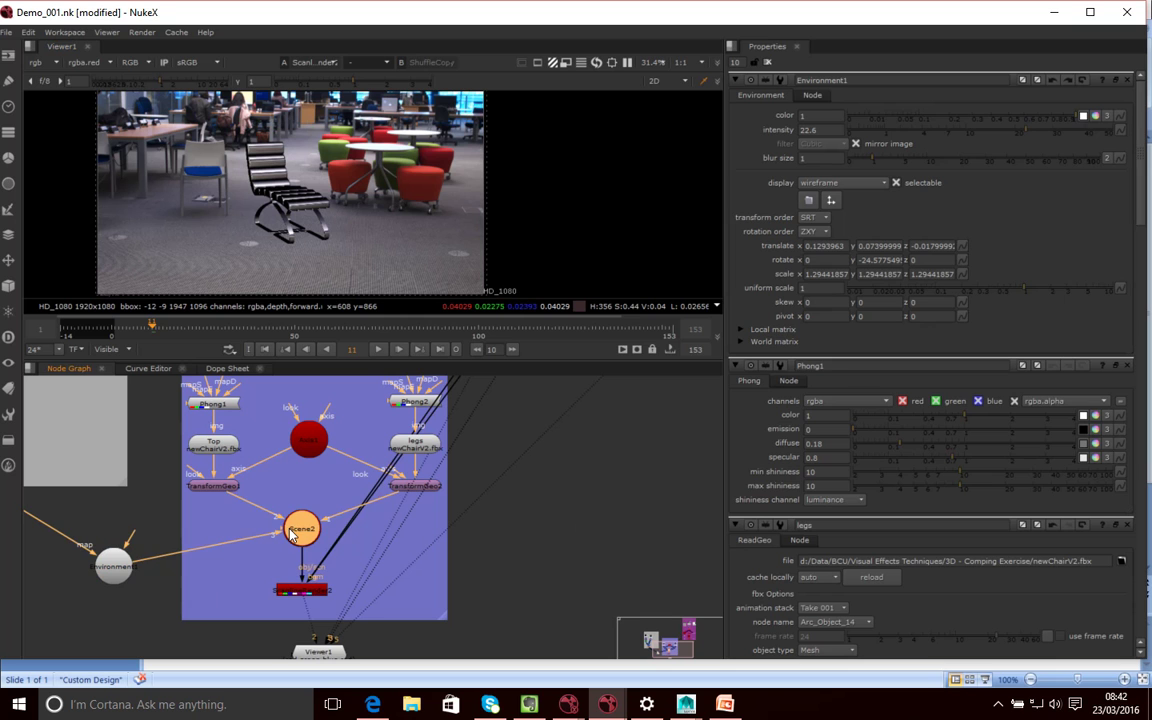
key("Tab")
type("view")
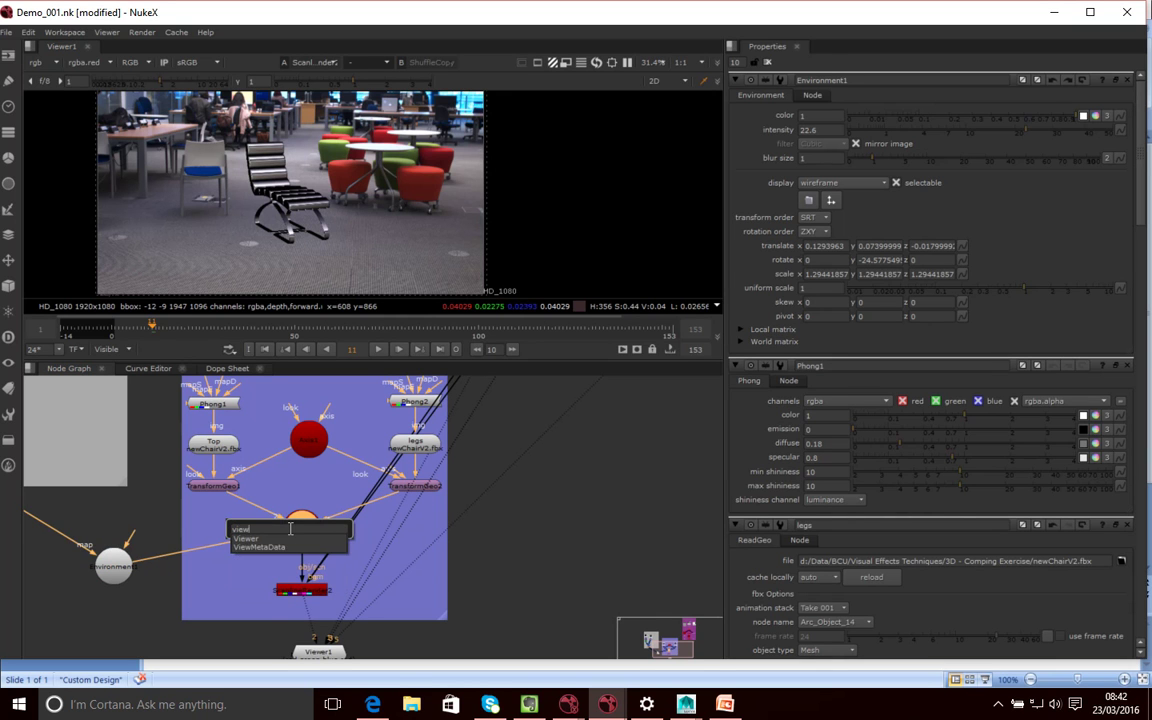
key("Escape")
key("ctrl+i")
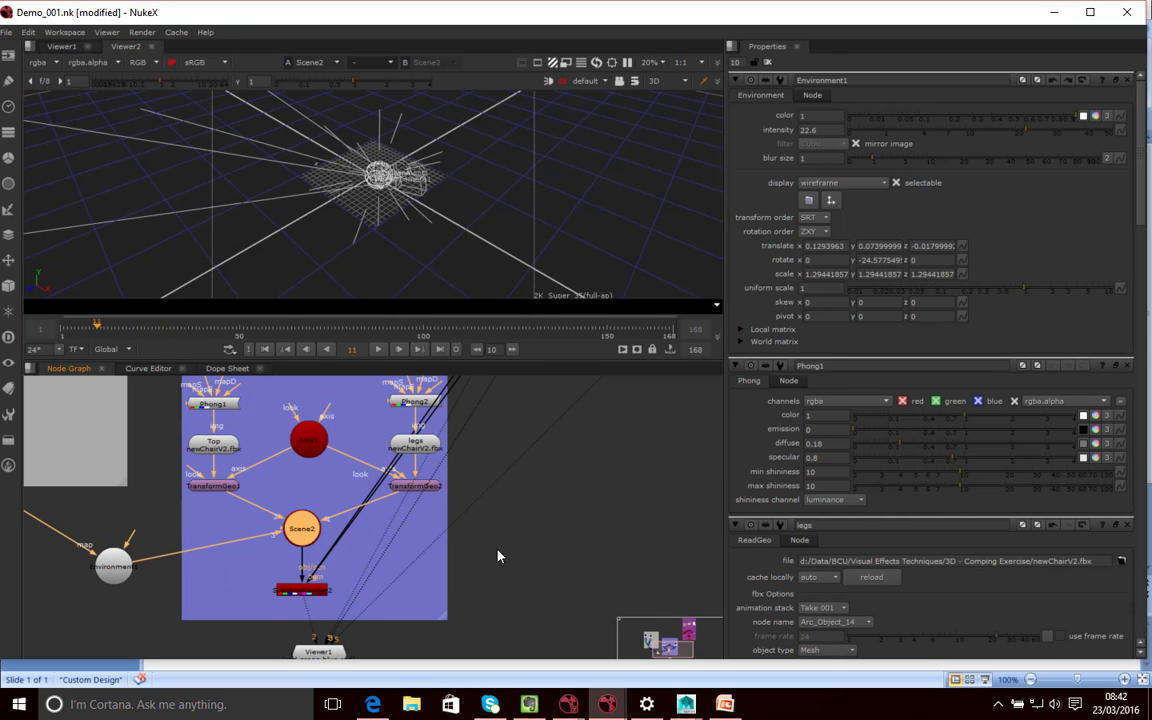
left_click_drag(298, 560, 196, 624)
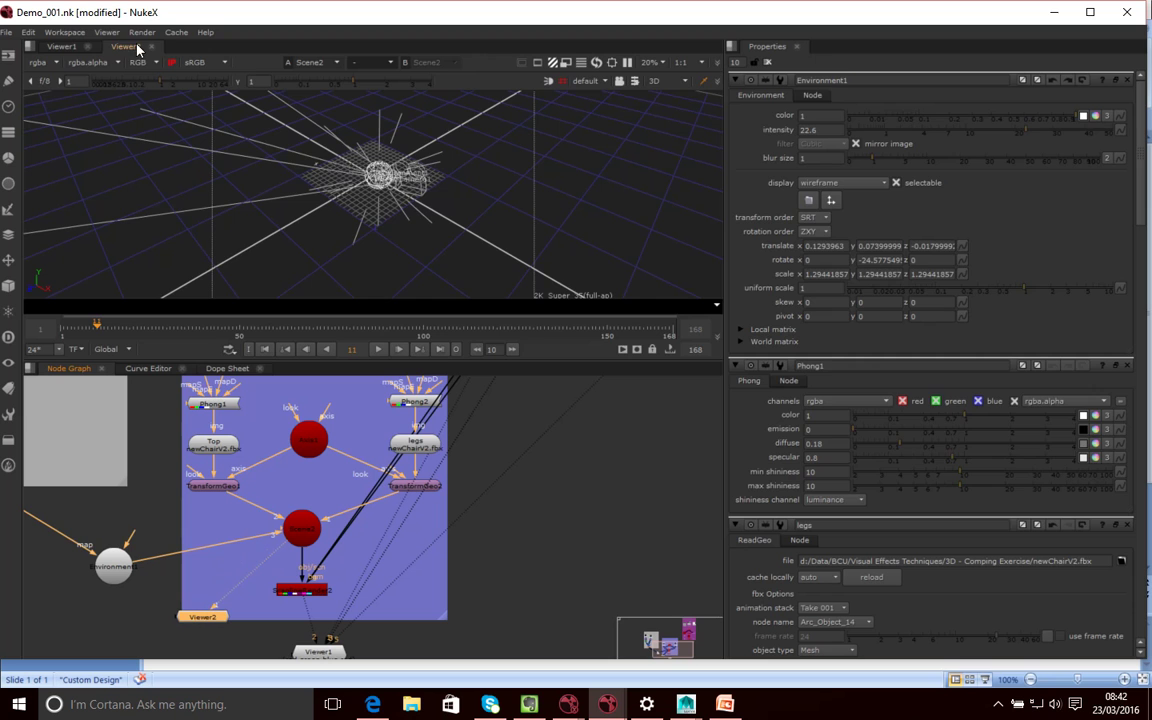
Detach Viewer2 into a floating window beside the footage viewer so both views show together
left_click_drag(122, 47, 401, 165)
left_click_drag(110, 46, 259, 131)
left_click_drag(125, 46, 880, 158)
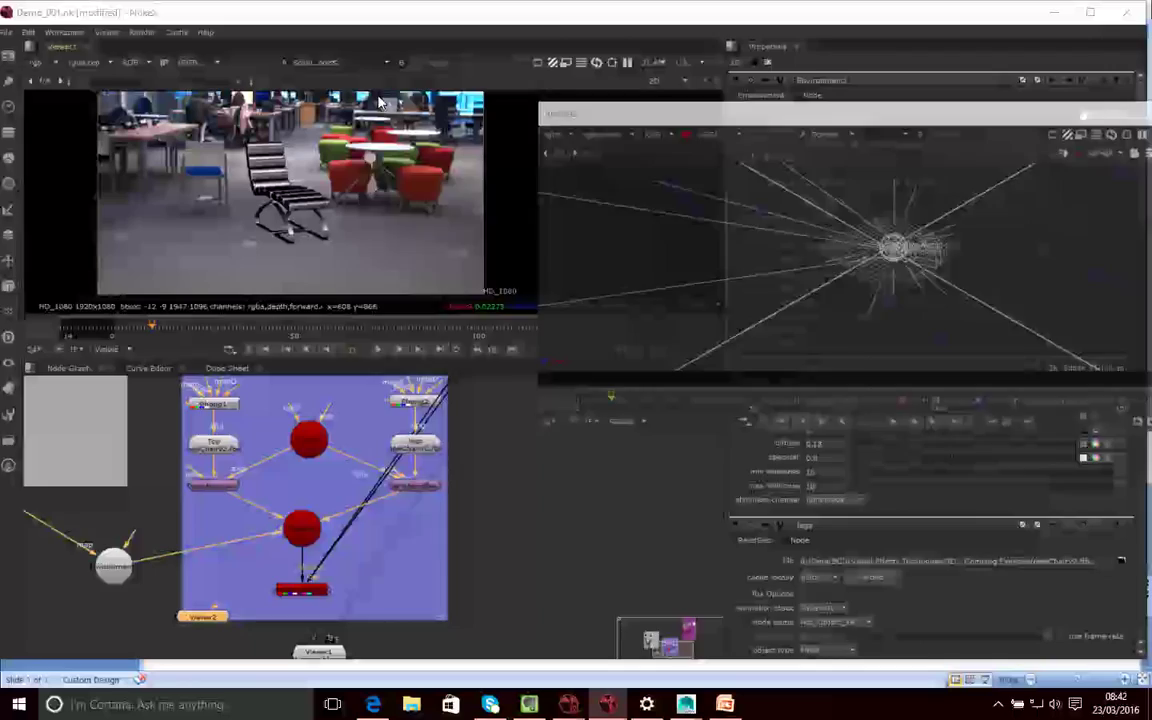
left_click_drag(380, 103, 185, 150)
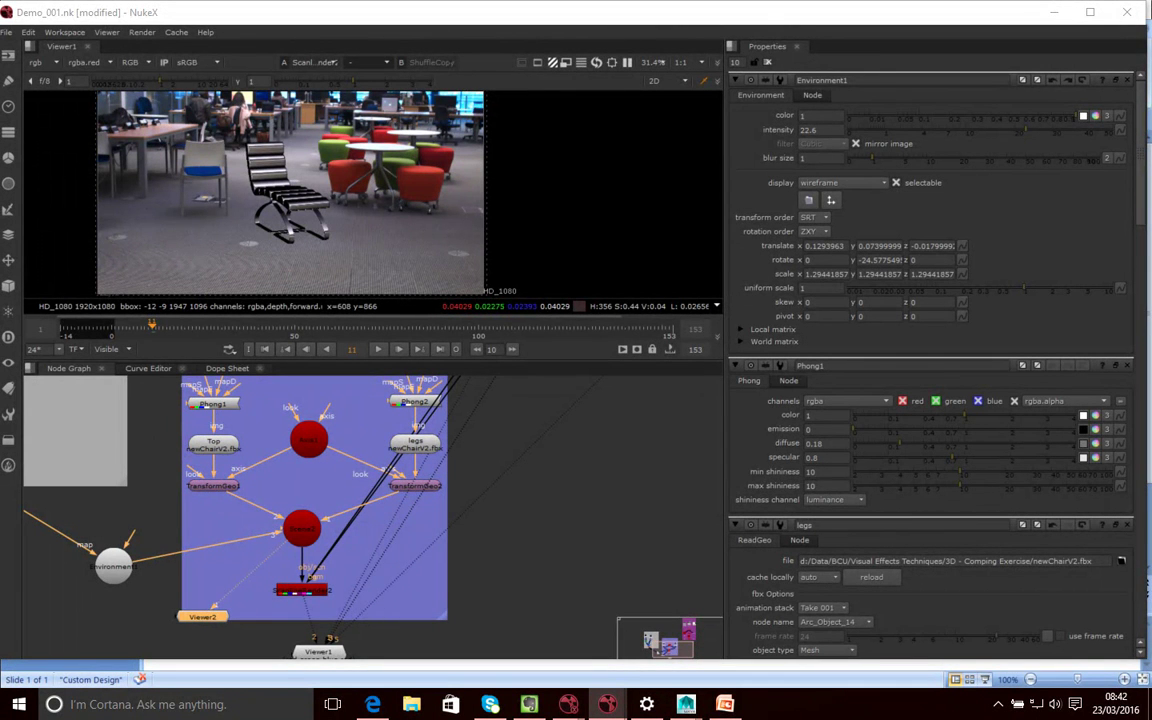
left_click_drag(1049, 62, 820, 150)
In Viewer2, rotate the environment light to about -158.5 degrees in Y and lower it to 0.055 in Y, undoing unwanted tilts
scroll(862, 318, "up", 6)
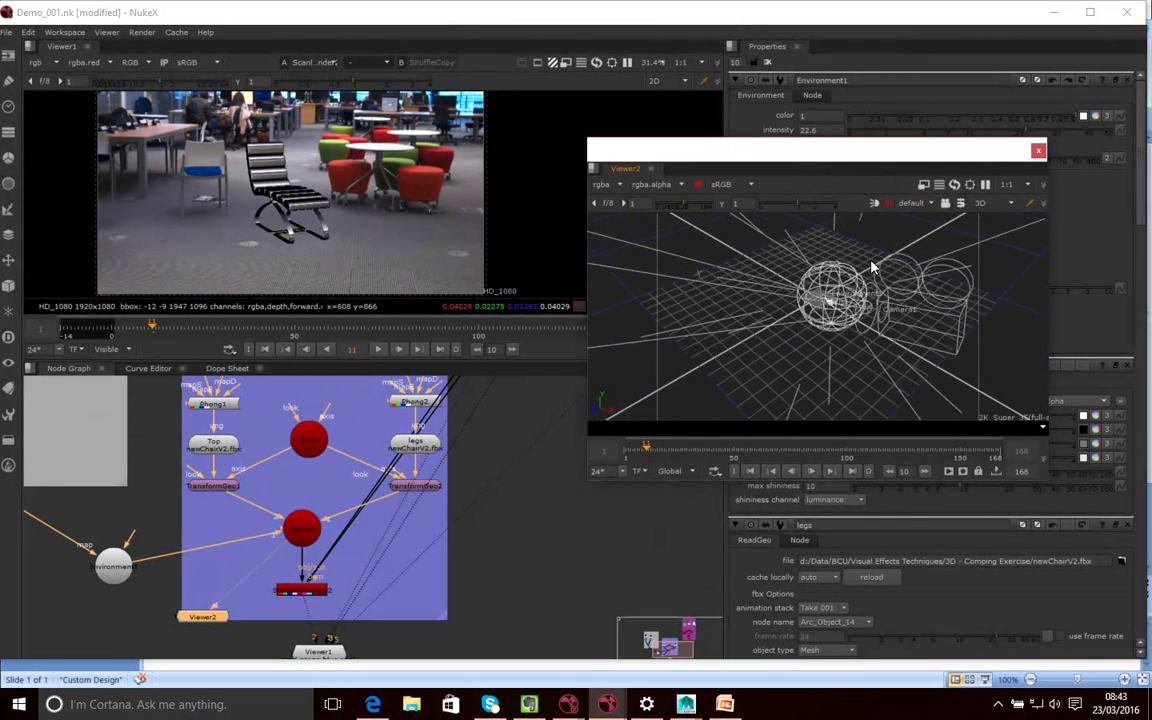
left_click(843, 320)
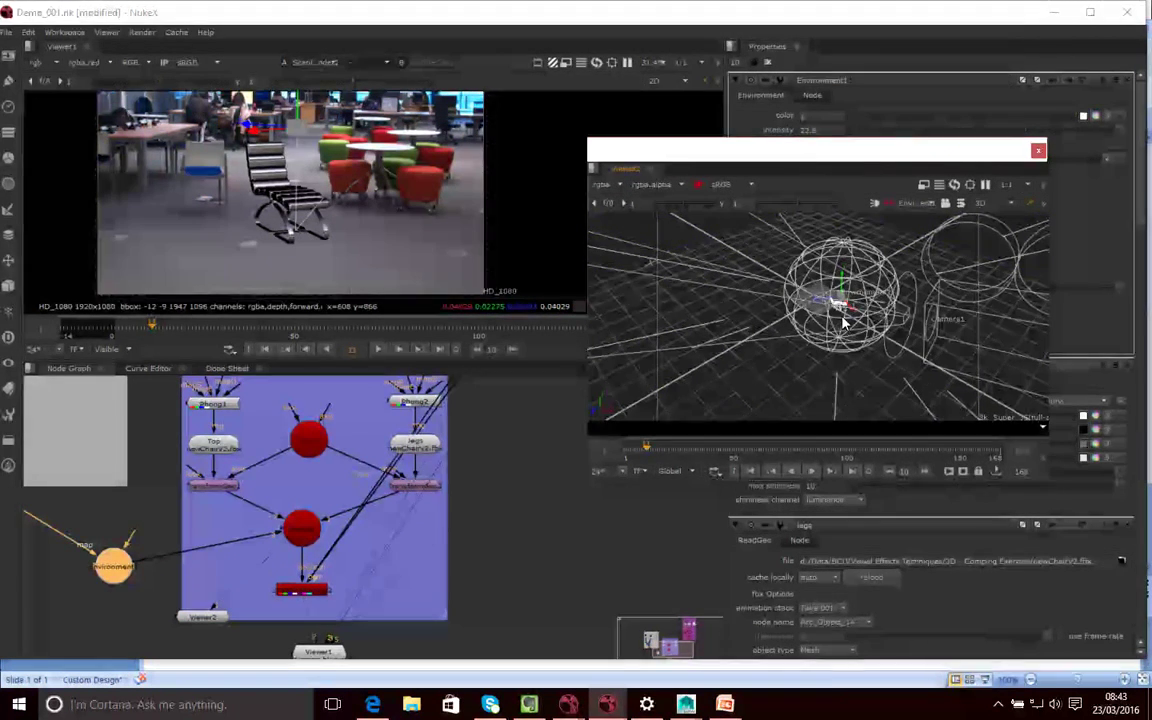
key("ctrl")
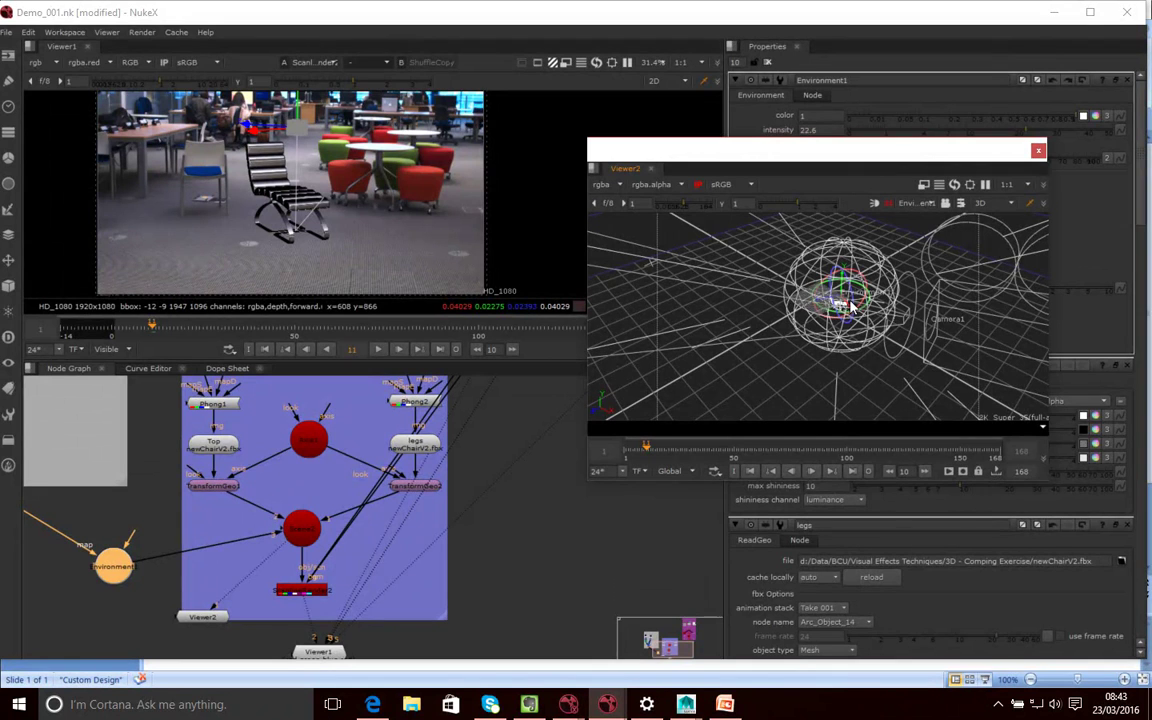
left_click_drag(839, 312, 845, 315, "ctrl")
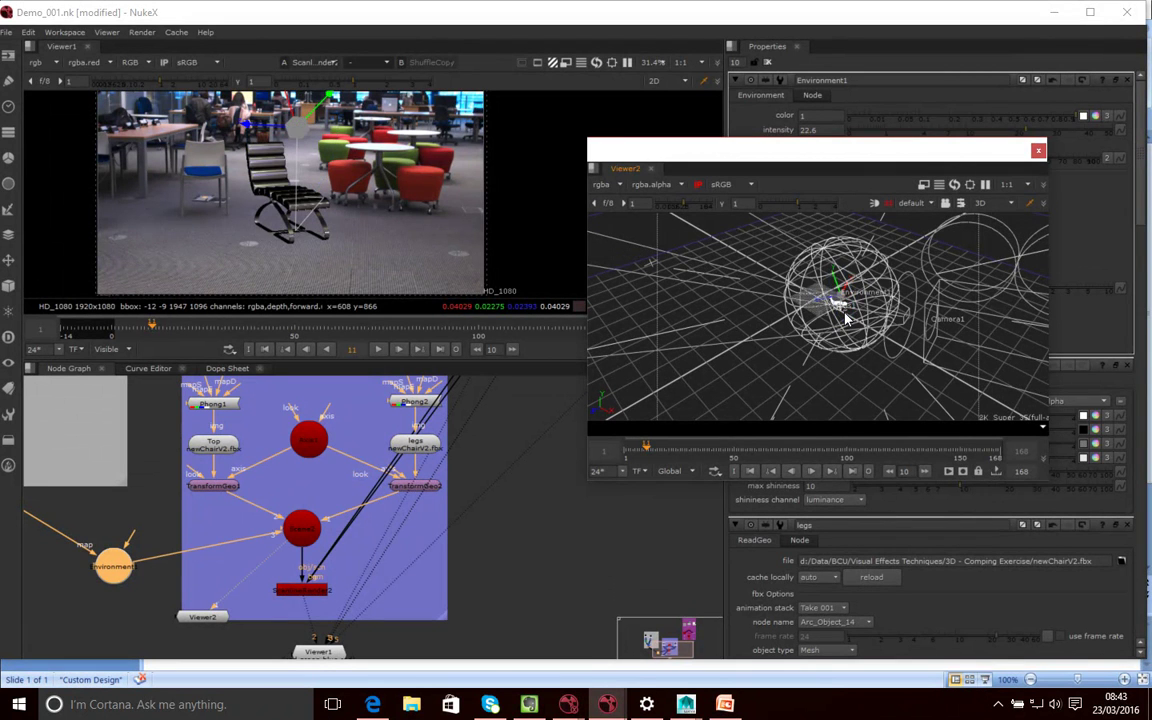
scroll(852, 312, "up", 3)
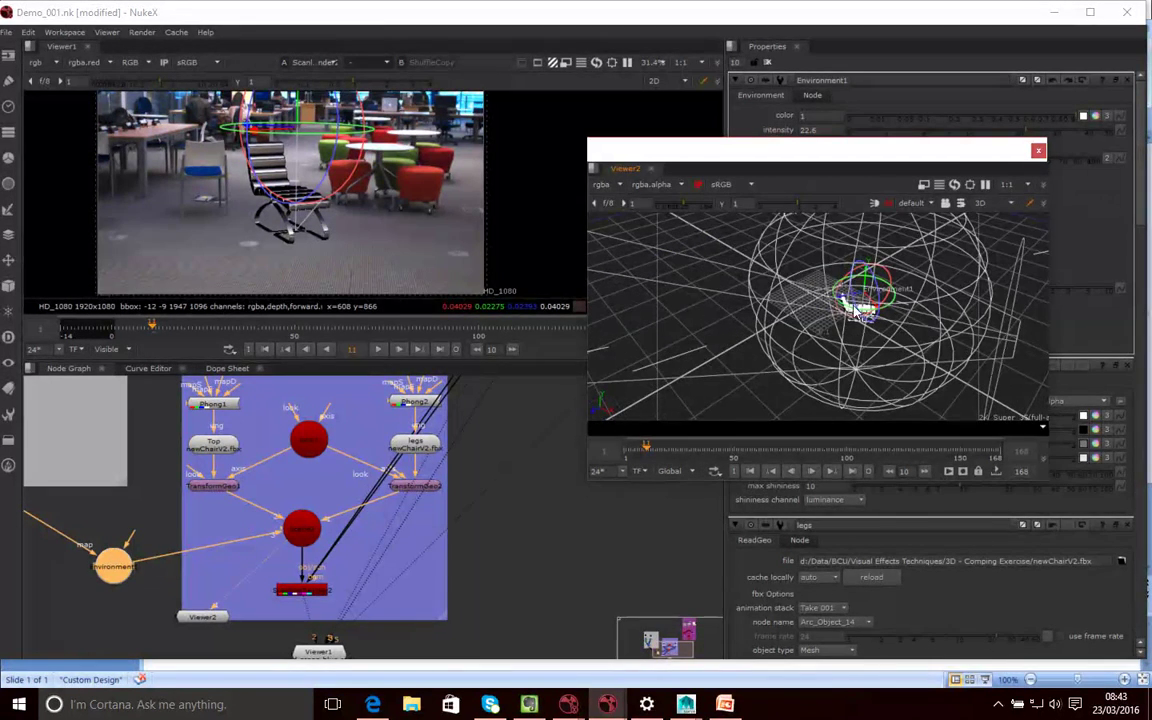
mouse_move(889, 305)
left_mouse_down("ctrl")
mouse_move(870, 305)
mouse_move(891, 311)
mouse_move(880, 316)
left_mouse_up("ctrl")
key("ctrl+z")
key("ctrl+z")
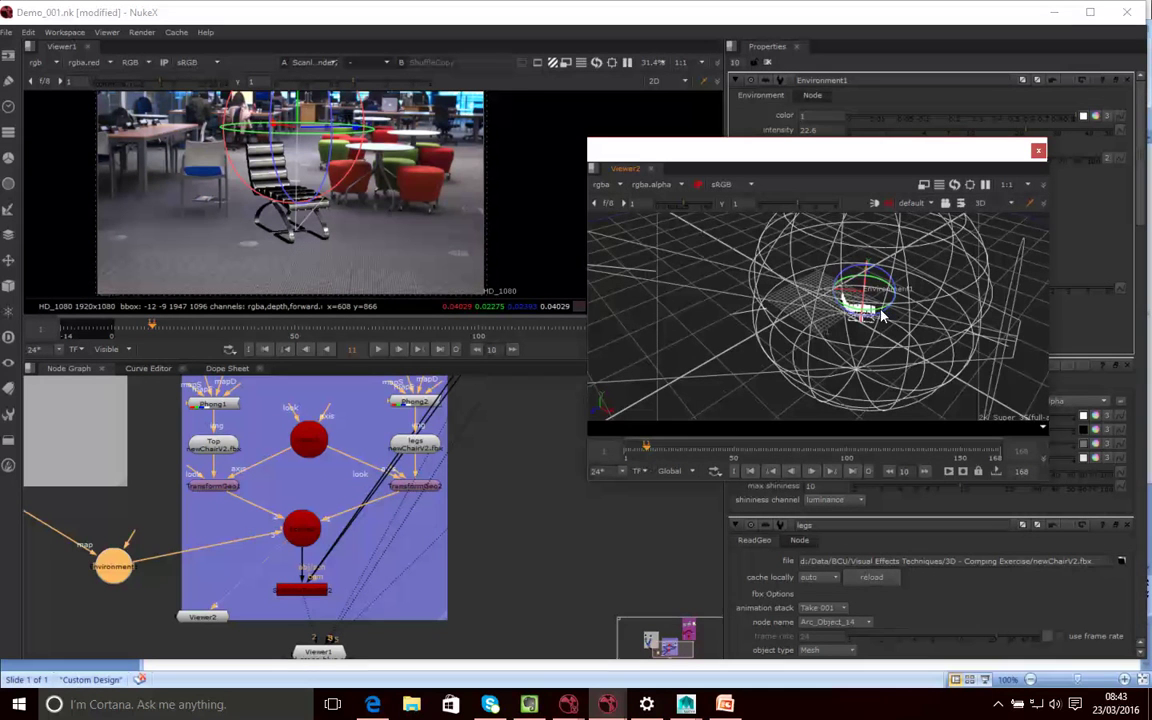
left_click_drag(880, 307, 866, 309, "ctrl")
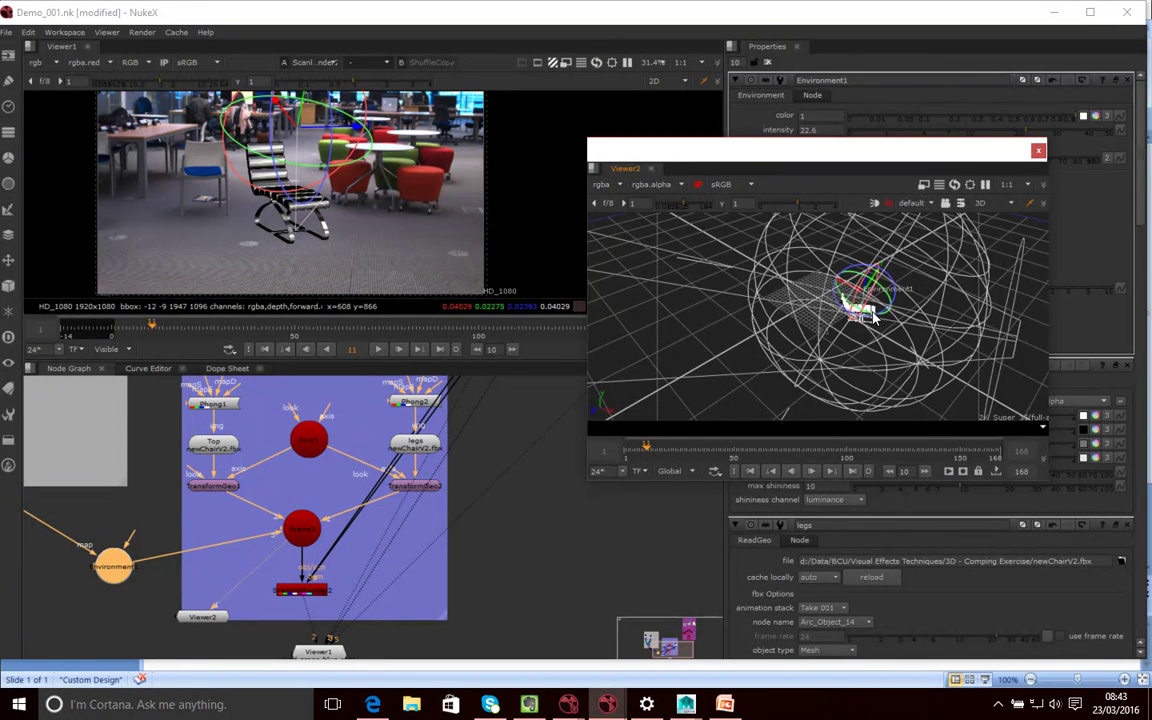
key("ctrl+z")
left_click_drag(883, 307, 868, 278, "ctrl")
key("ctrl+z")
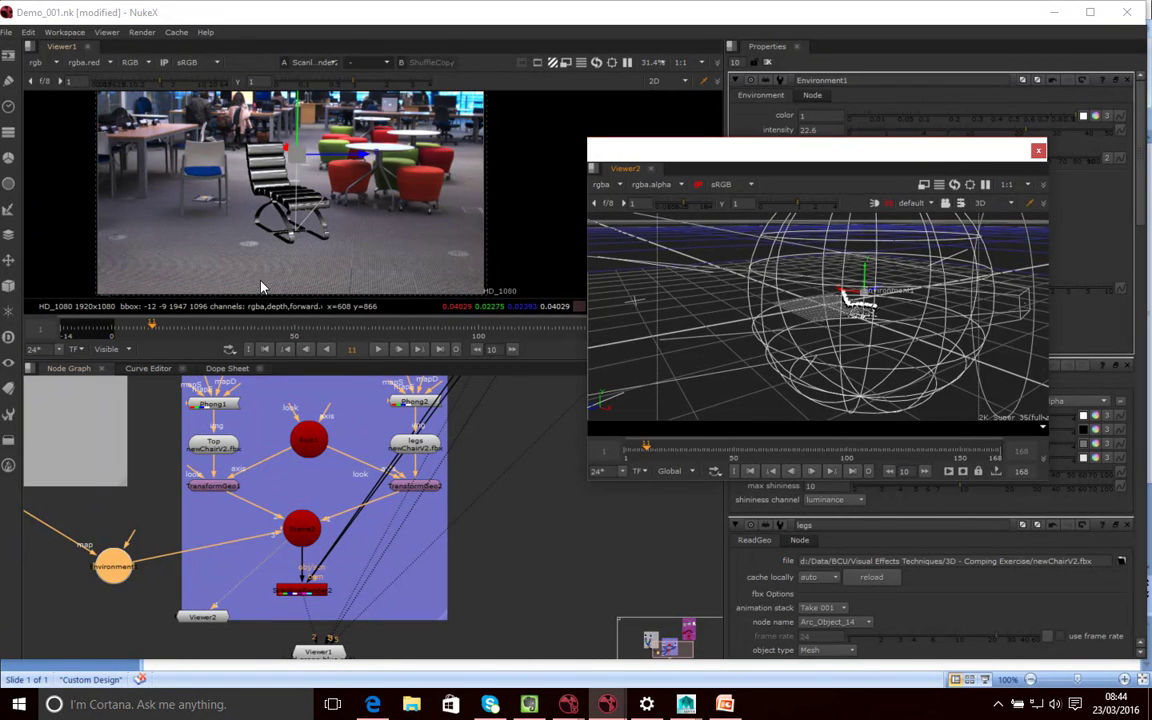
Add a Spotlight node to the node graph and connect it to the Scene2 node
left_click(476, 549)
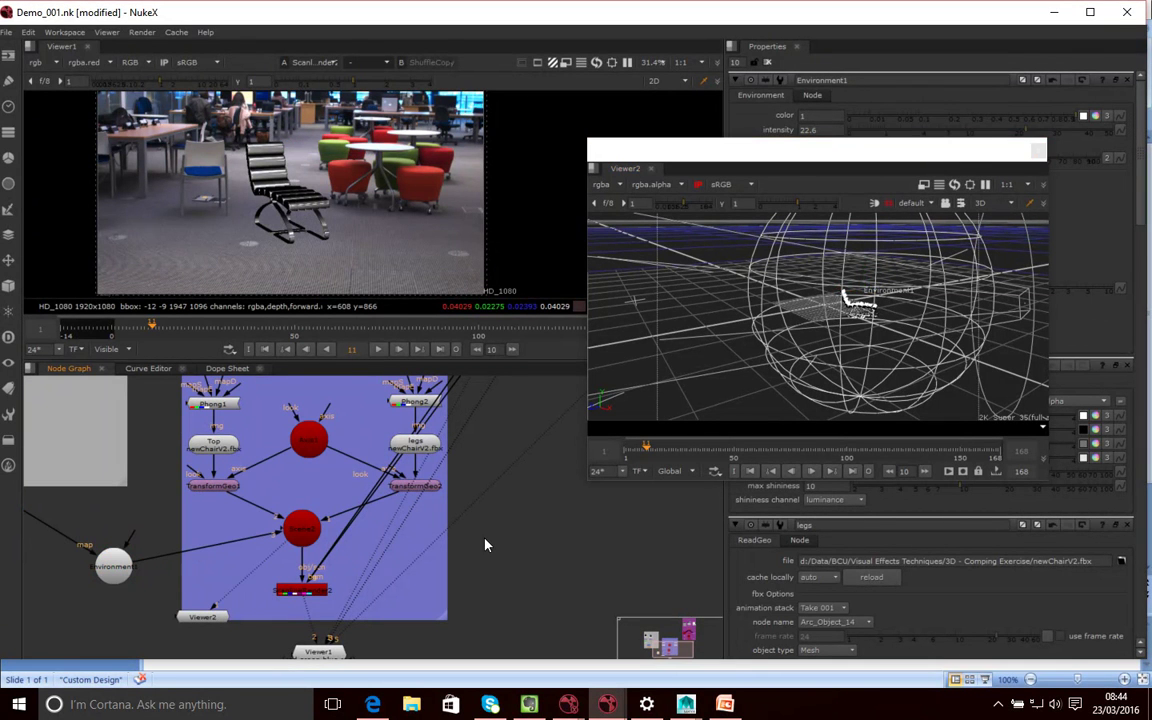
key("Tab")
type("spot")
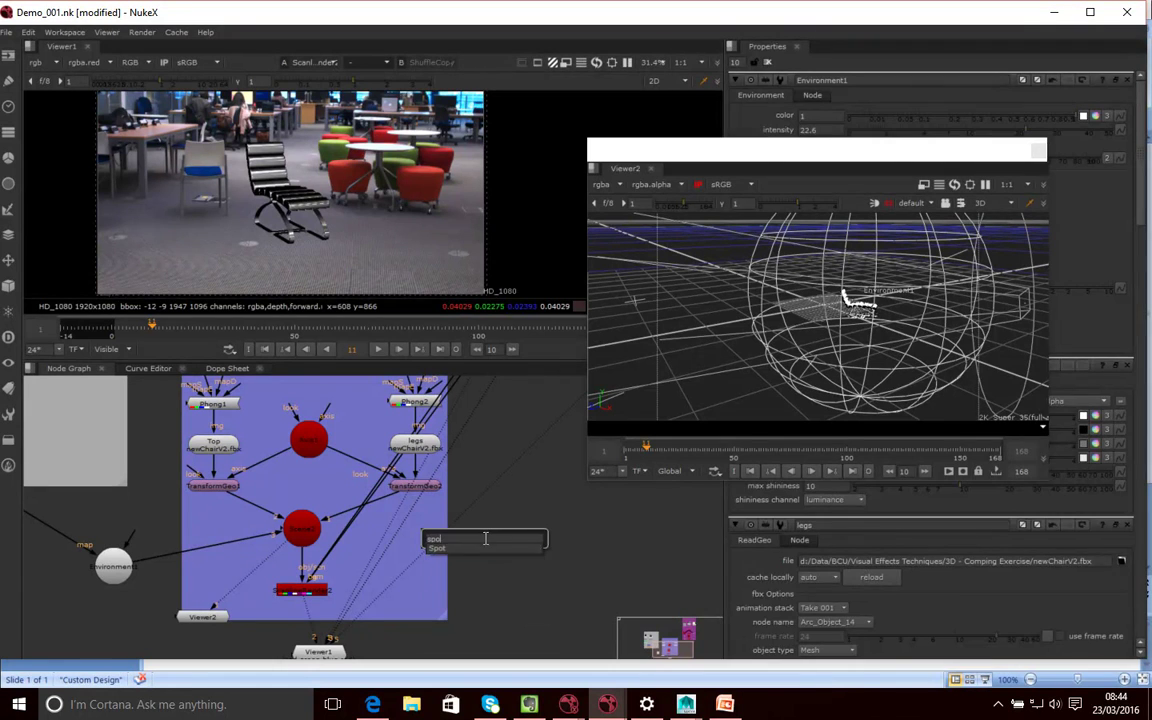
key("Return")
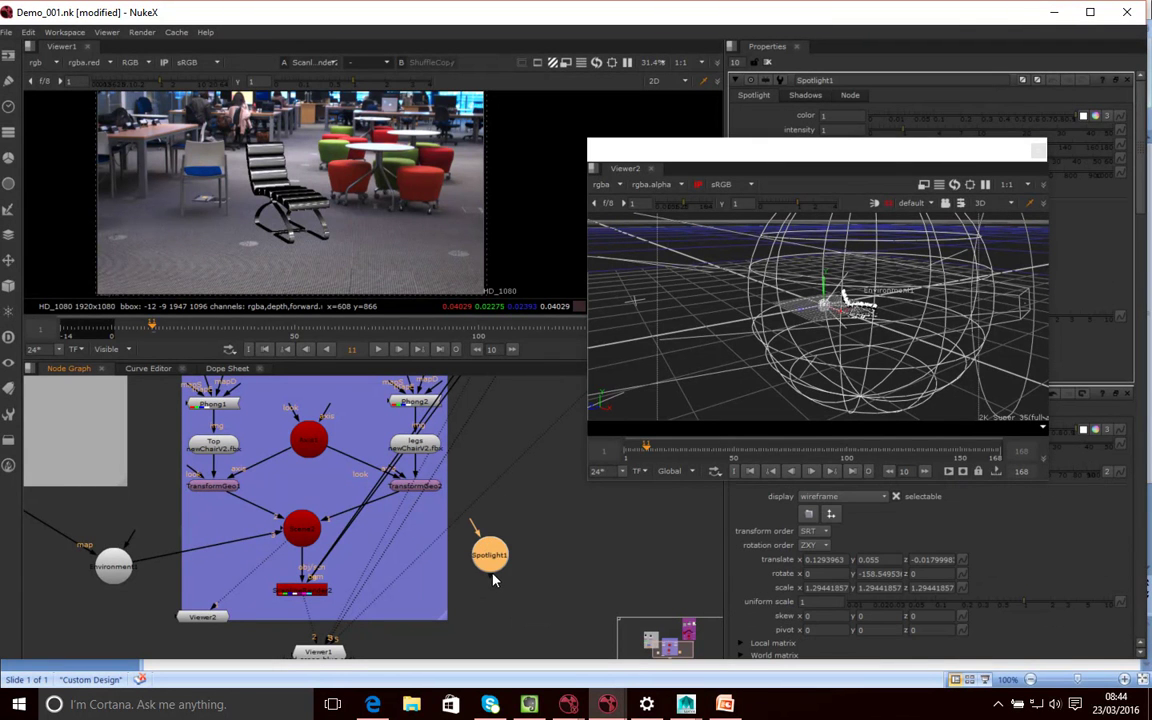
left_click_drag(492, 578, 304, 532)
left_click_drag(466, 524, 508, 525)
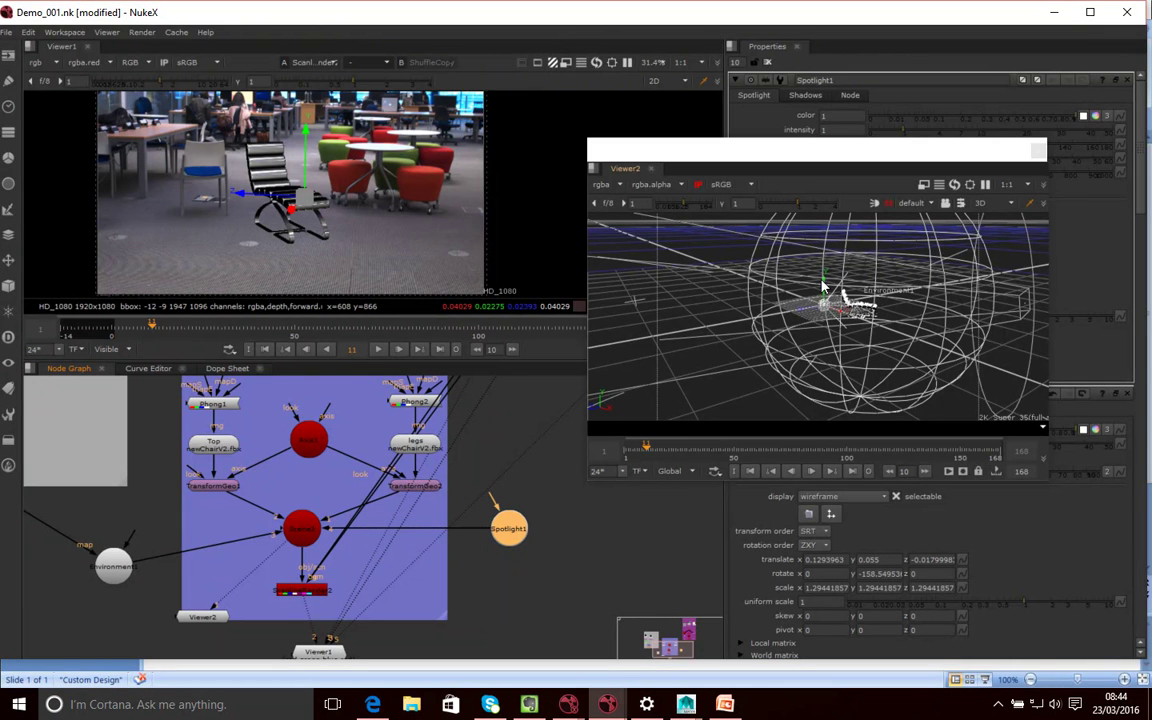
Raise the spotlight vertically above the chair in Viewer2 and frame both in the 3D view
left_click_drag(823, 279, 826, 229)
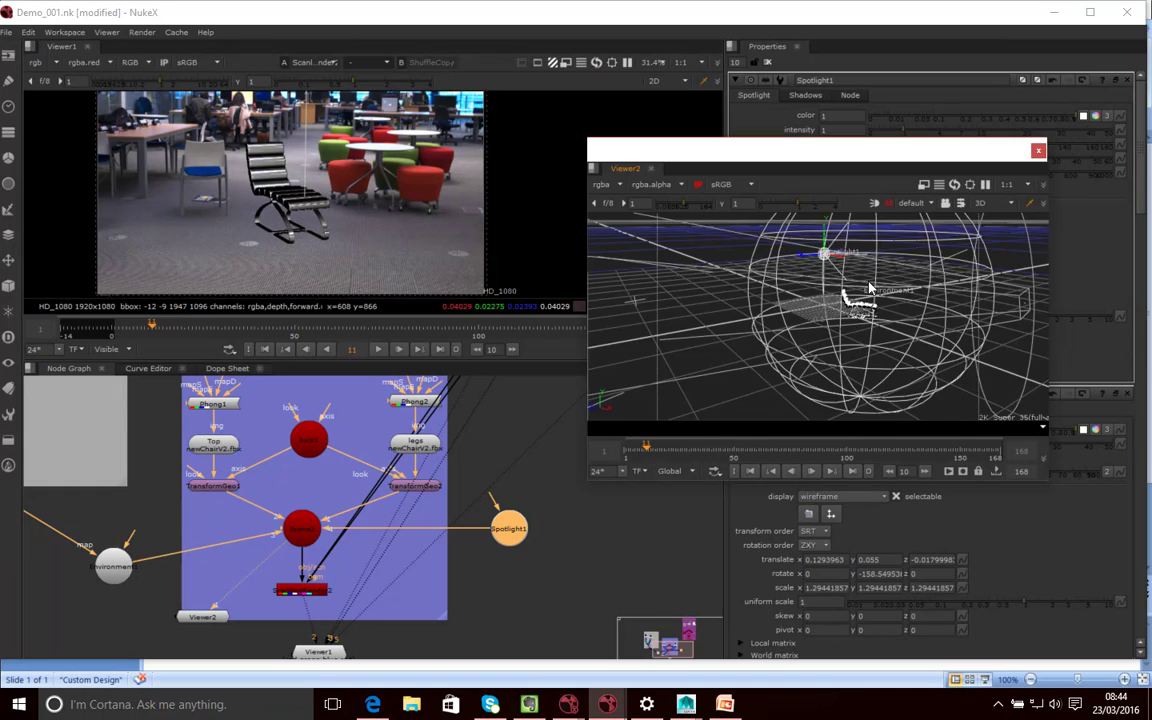
scroll(870, 287, "up", 2)
scroll(905, 268, "down", 4)
scroll(882, 319, "up", 7)
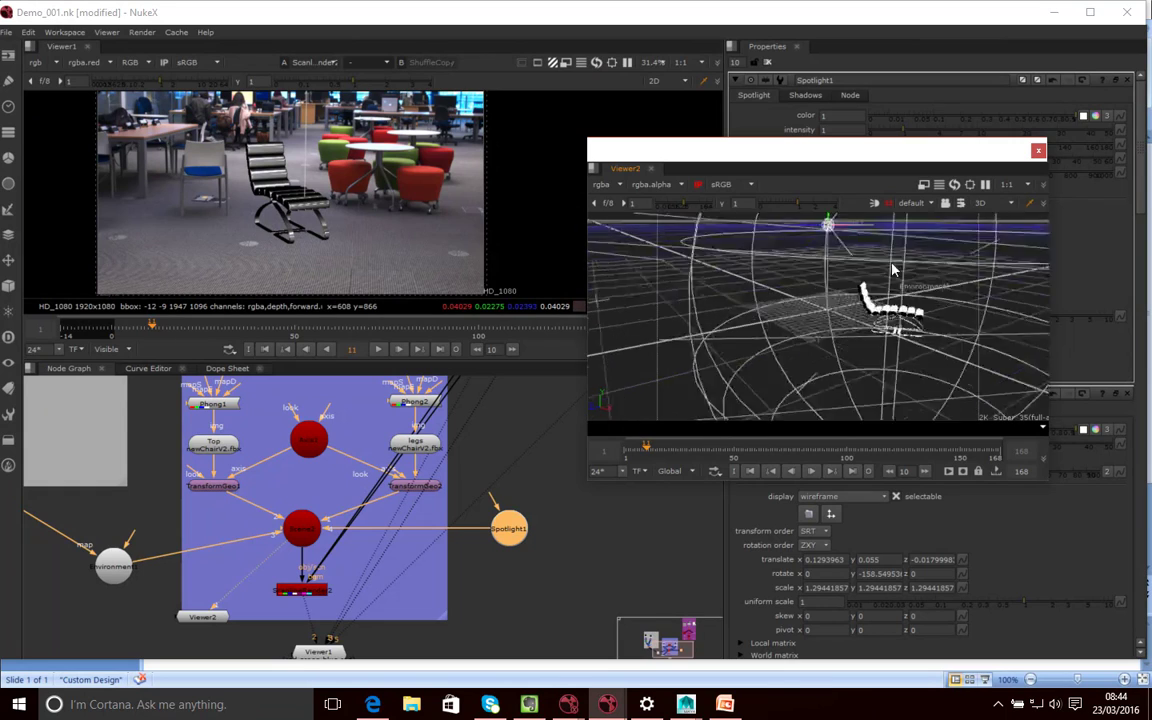
scroll(909, 282, "down", 4)
left_click_drag(913, 279, 757, 336, "ctrl")
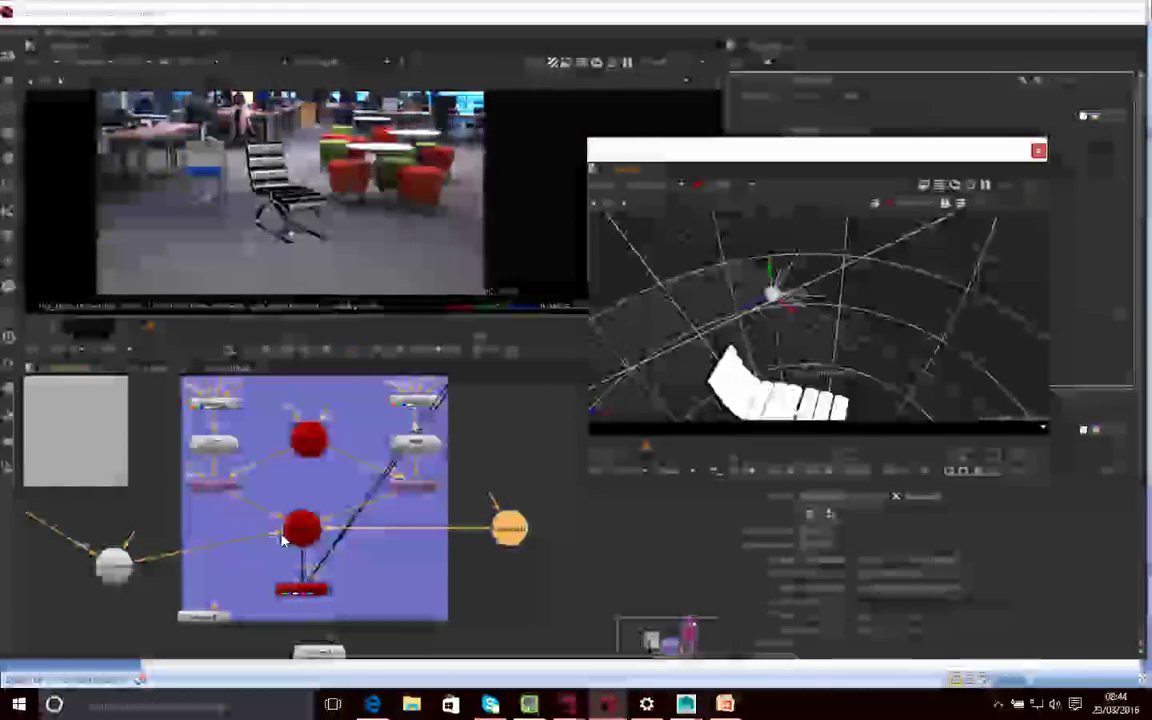
Temporarily disconnect the environment light from Scene2 to check the chair under the spotlight alone, and reconnect it
left_click_drag(276, 534, 198, 563)
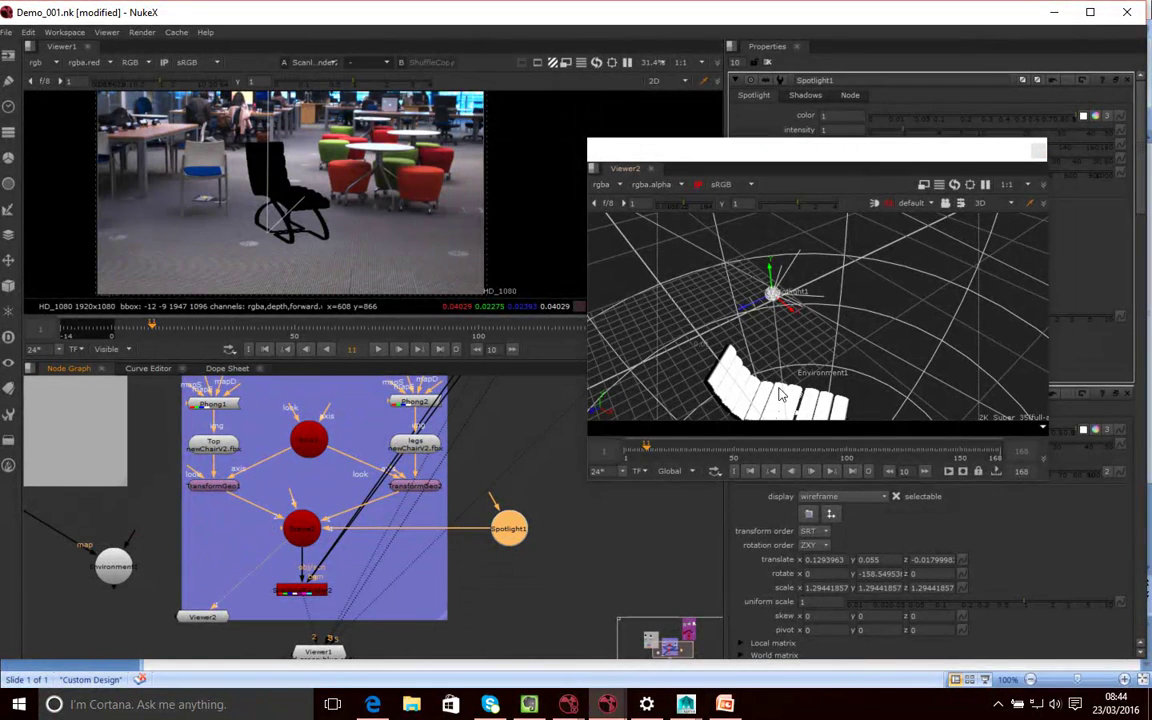
left_click_drag(826, 358, 764, 364, "alt")
left_click_drag(348, 529, 302, 527)
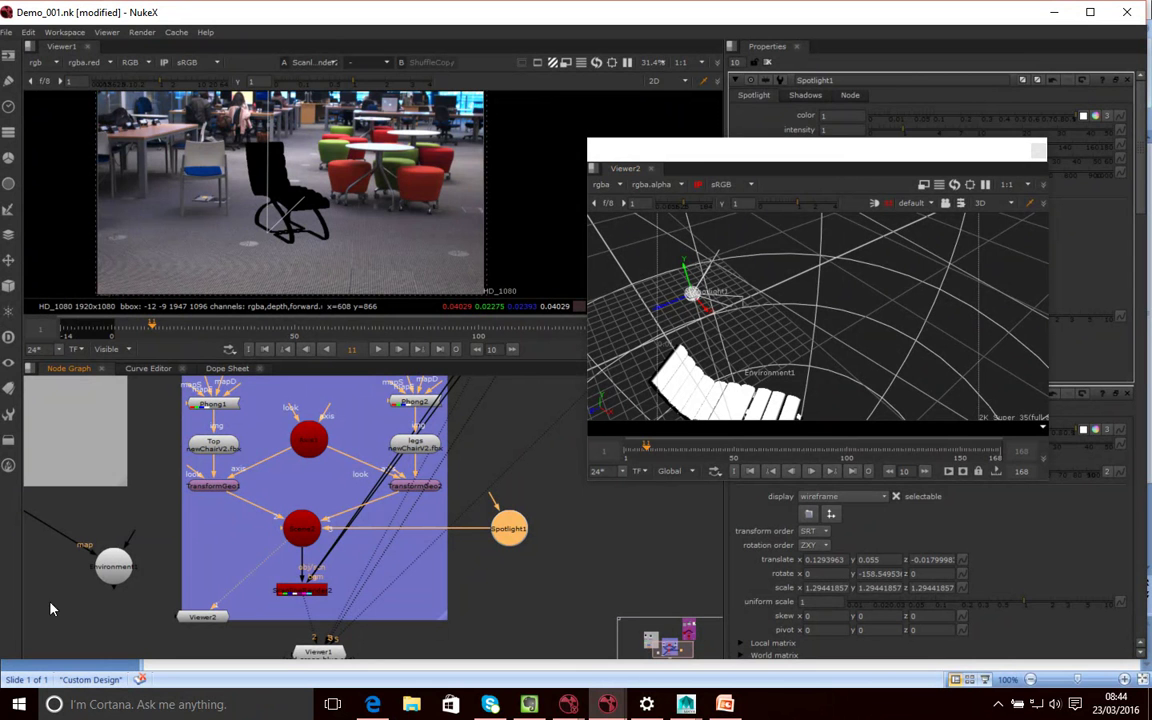
left_click_drag(110, 595, 150, 604)
left_click(303, 434)
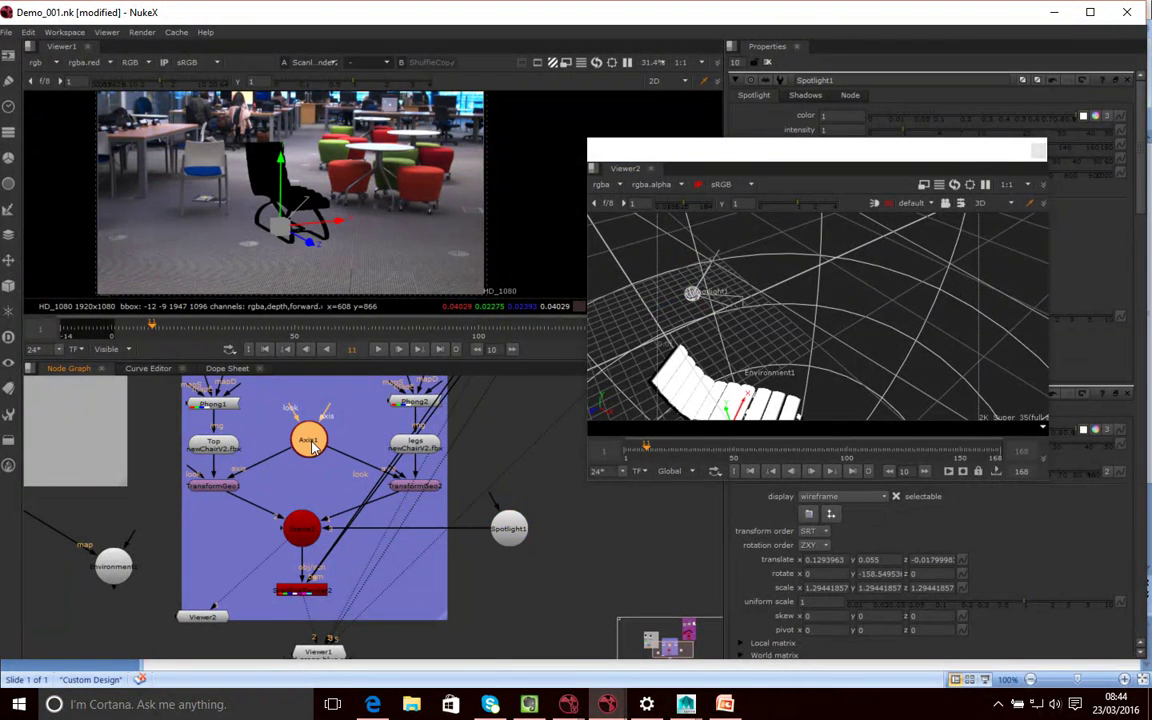
left_click(203, 448)
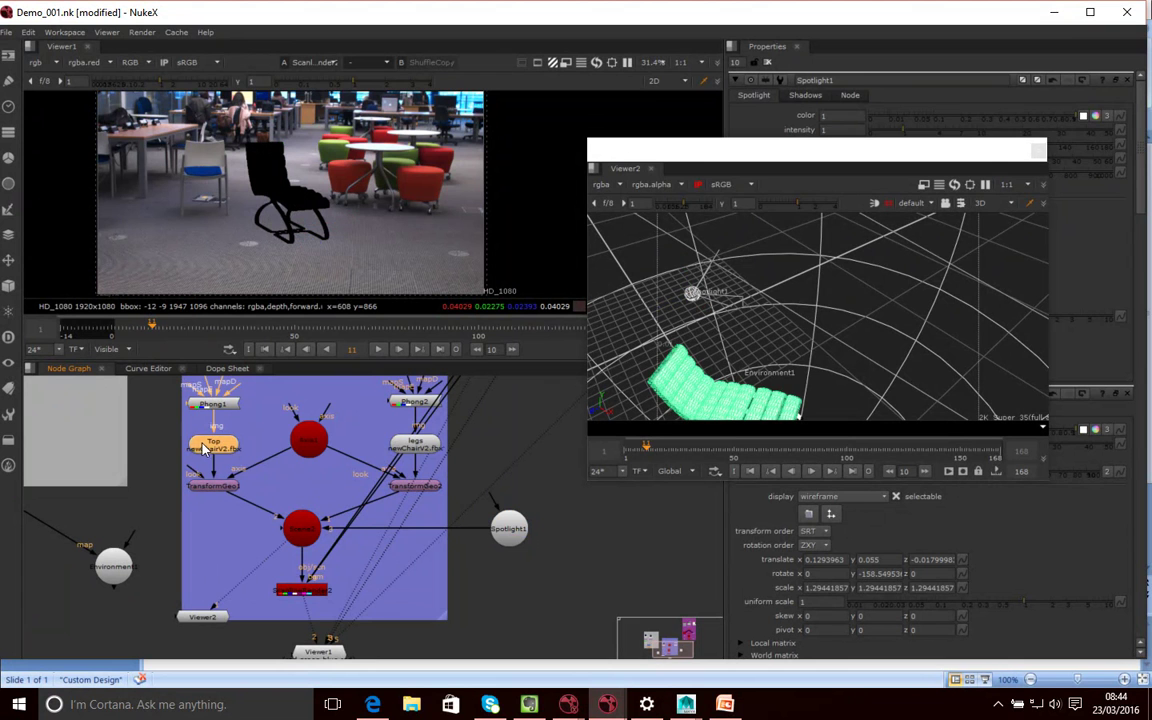
left_click(410, 447)
left_click(406, 545)
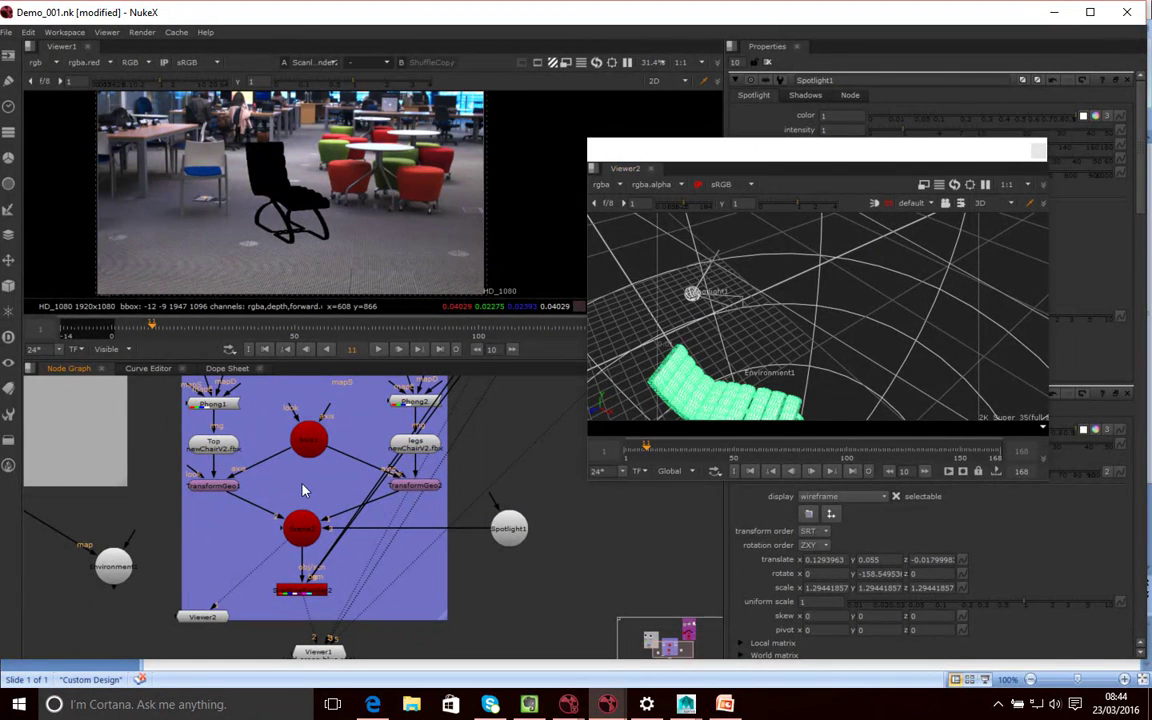
left_click_drag(129, 597, 305, 528)
Rotate the spotlight about its X axis so it tilts down towards the chair
middle_click_drag(840, 332, 813, 331)
left_click_drag(813, 330, 784, 334, "ctrl")
left_click(686, 307)
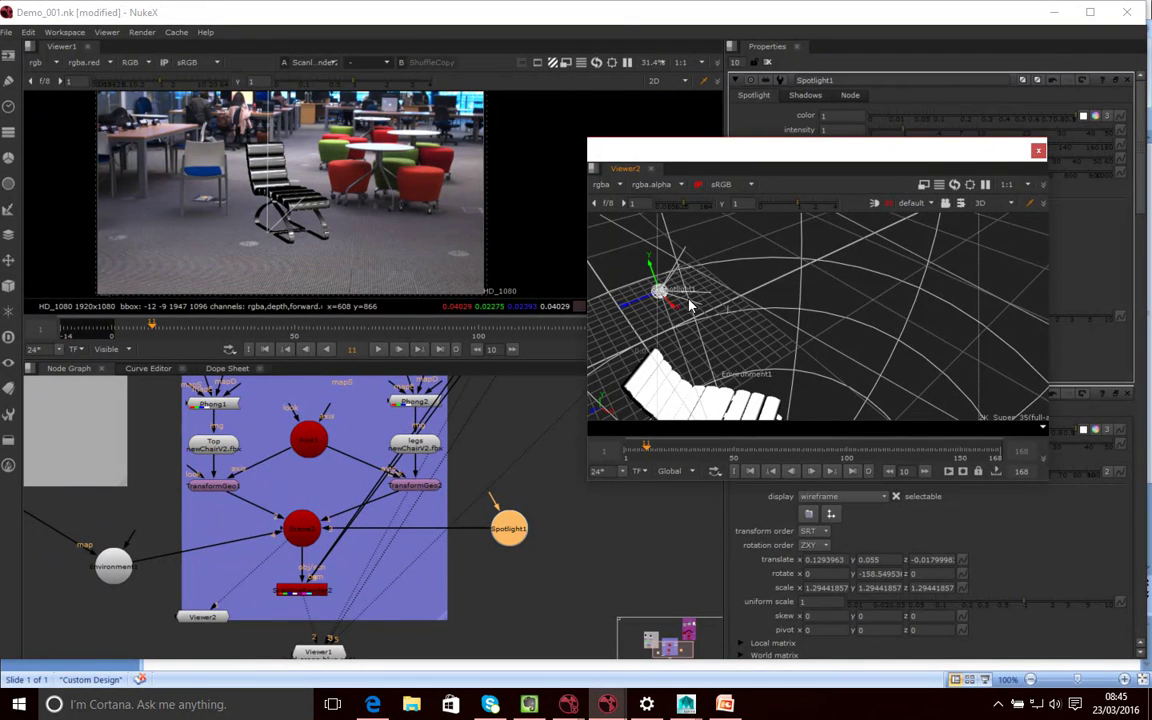
key("ctrl+shift")
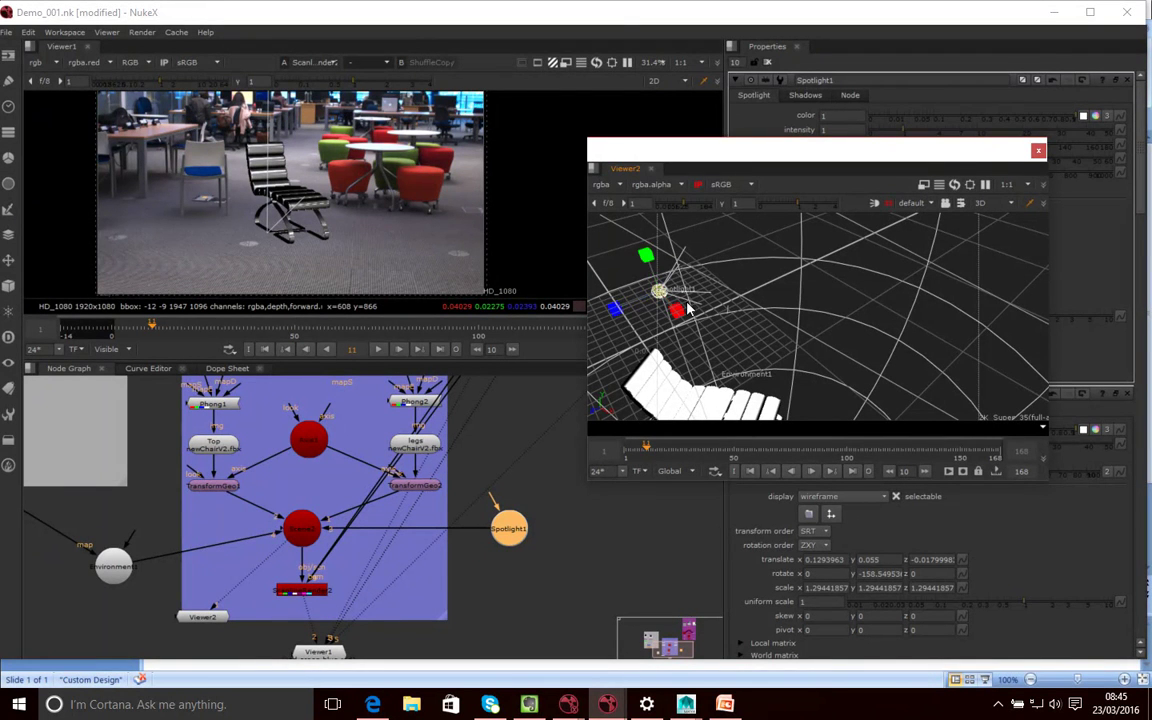
key("ctrl")
key("ctrl")
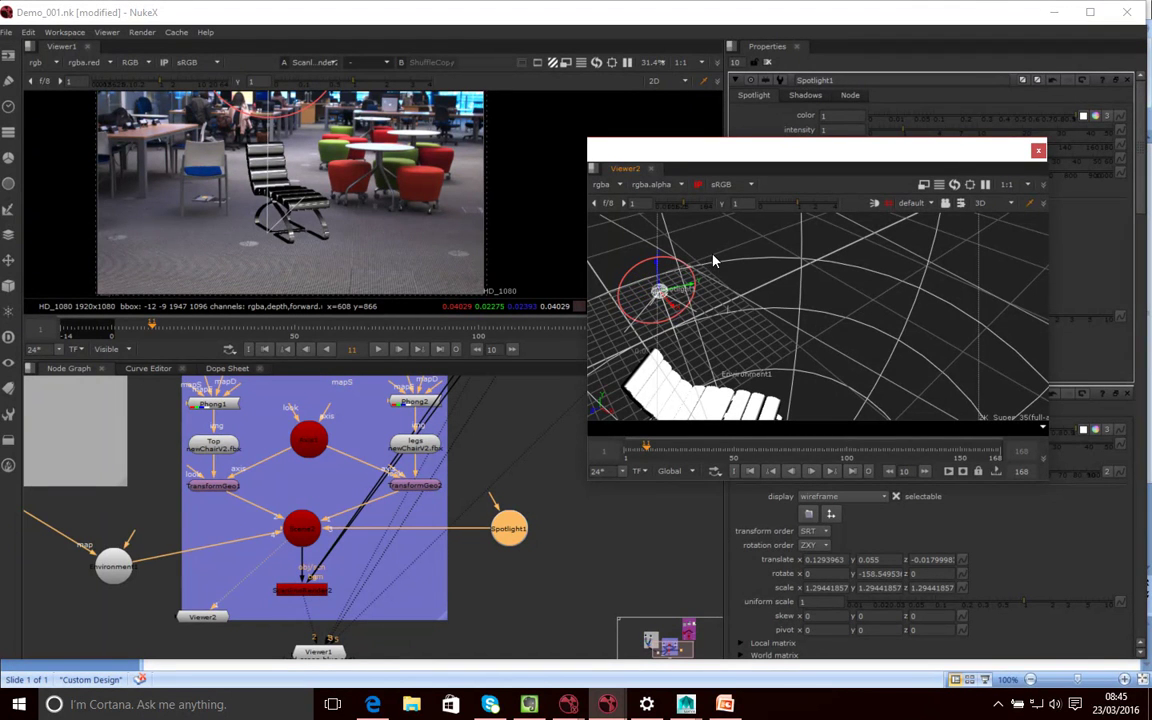
left_click_drag(713, 261, 698, 296, "ctrl")
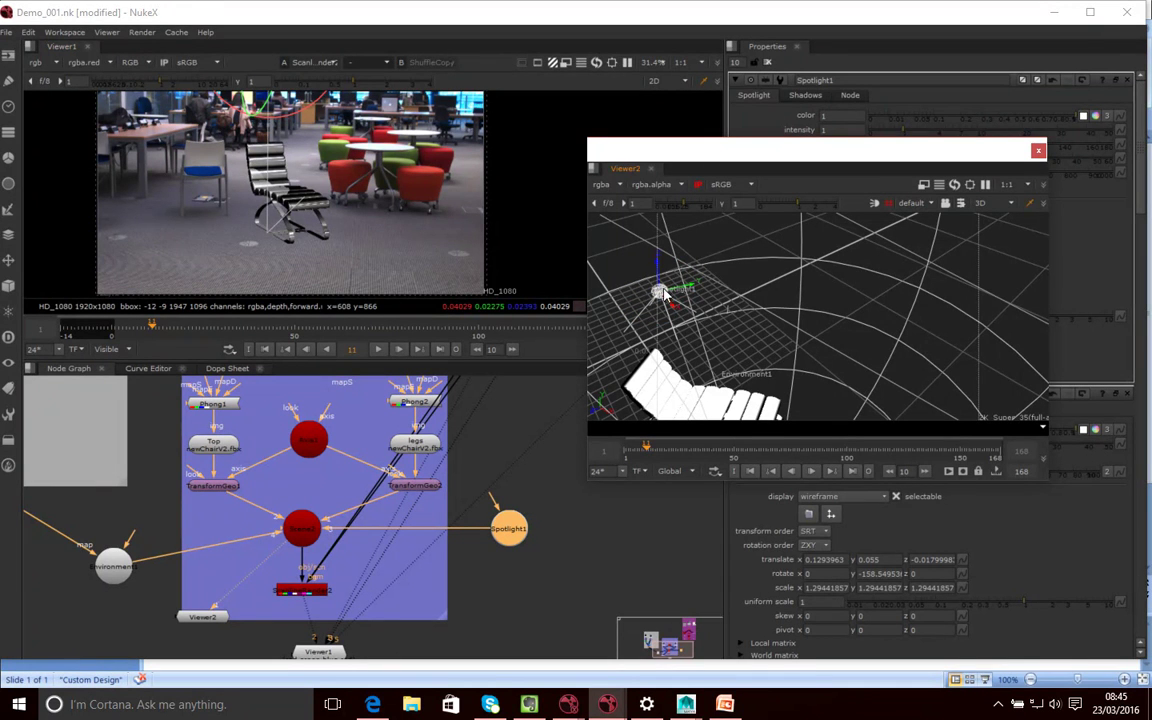
Move the spotlight higher along its local Z axis and across along X to sit beside the chair
left_click_drag(661, 271, 658, 225)
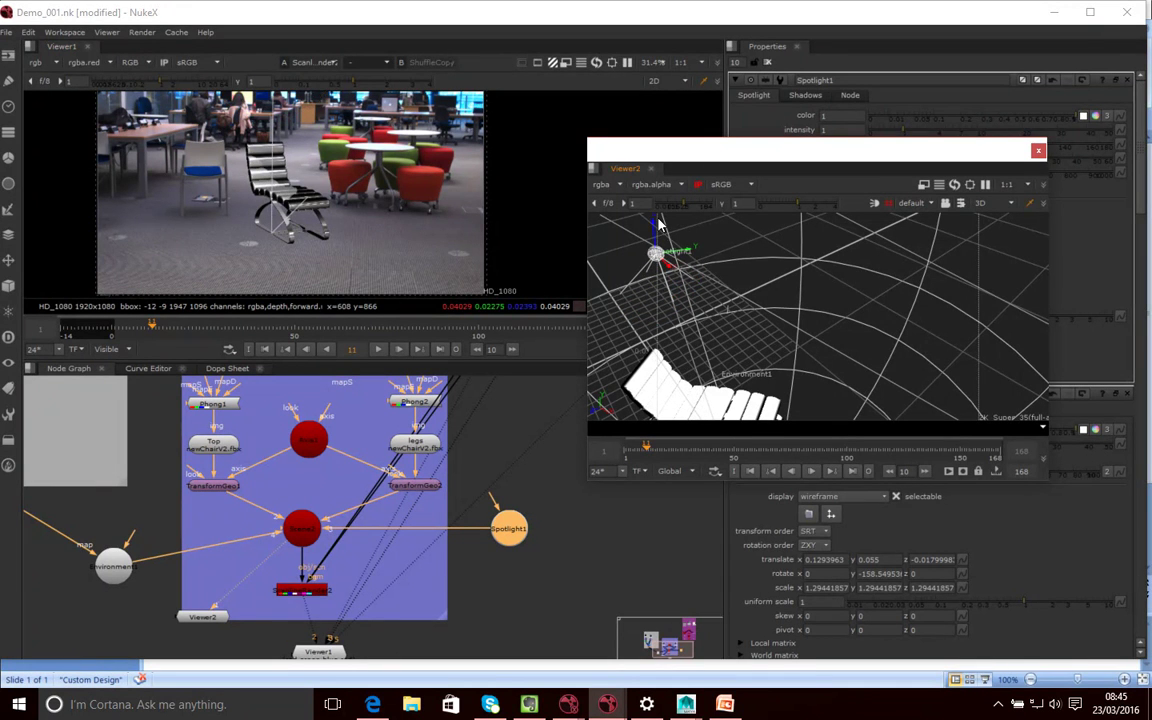
key("ctrl")
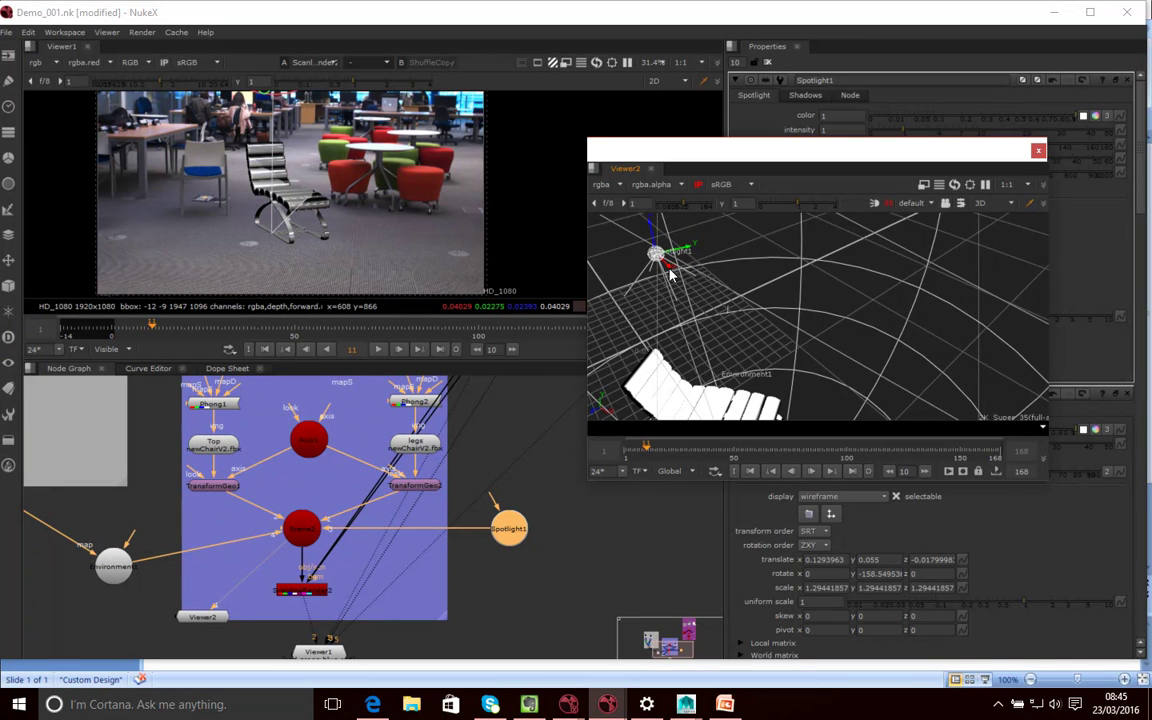
left_click_drag(669, 267, 794, 262)
scroll(830, 338, "down", 5)
left_click_drag(830, 338, 770, 360, "ctrl")
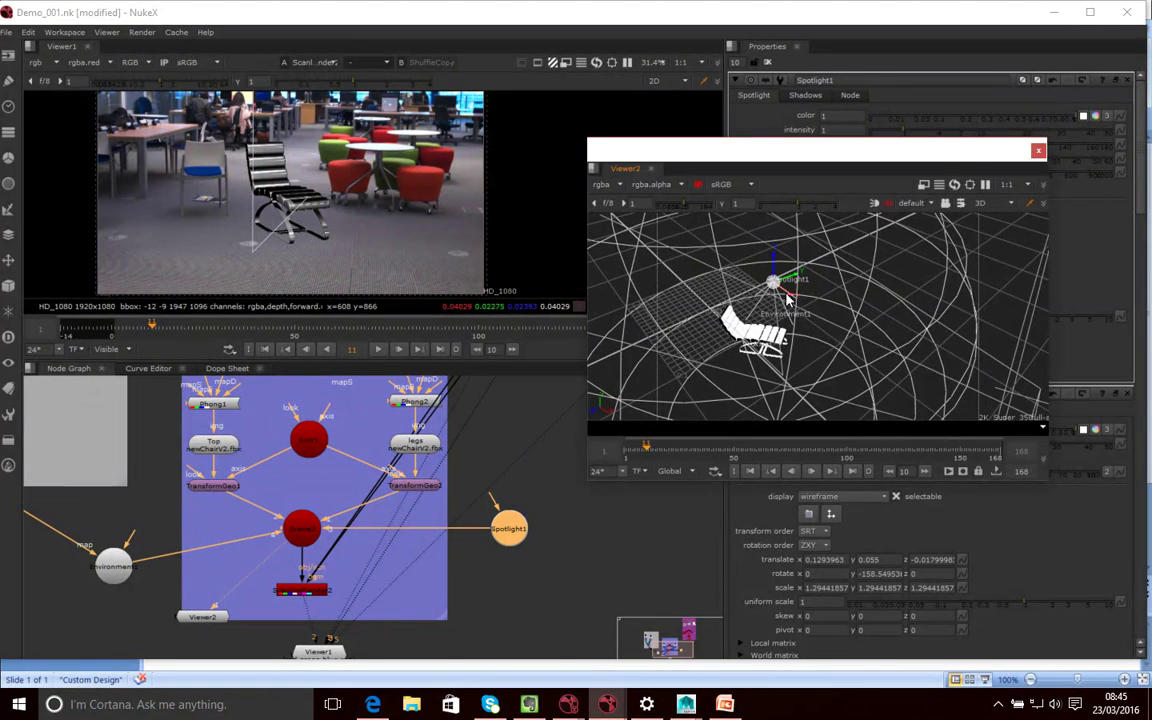
left_click_drag(795, 311, 787, 393, "ctrl")
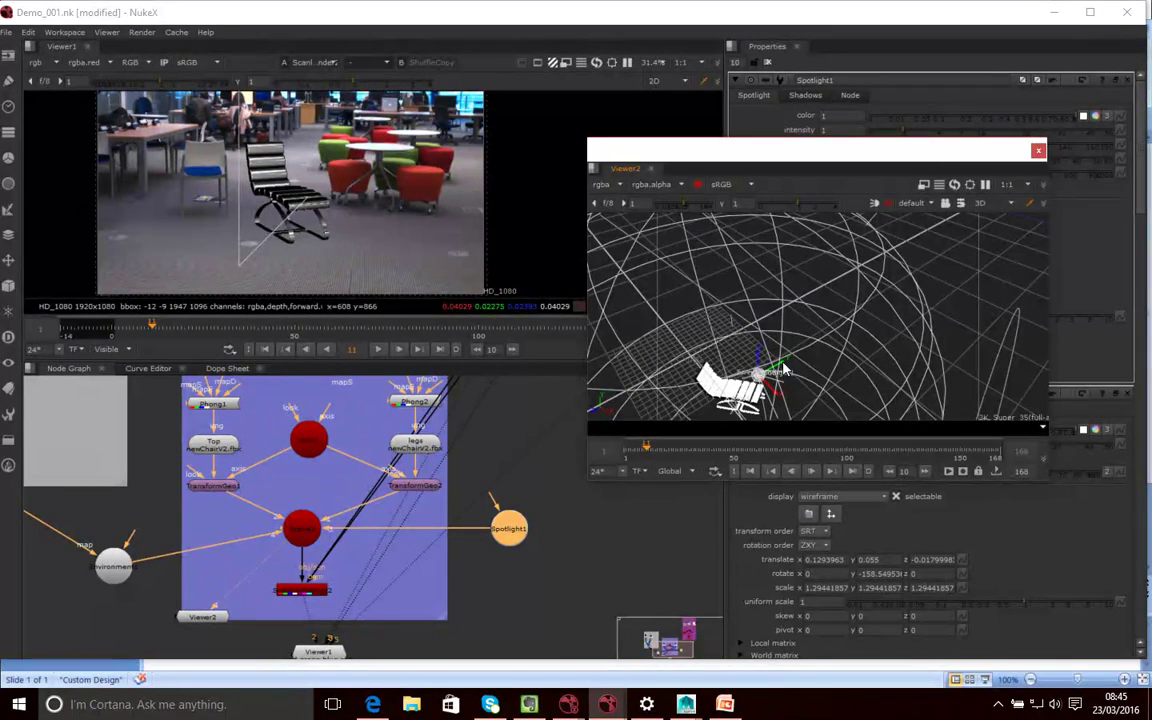
left_click_drag(823, 323, 694, 434, "ctrl")
mouse_move(735, 356)
left_mouse_down()
mouse_move(846, 344)
mouse_move(762, 368)
mouse_move(755, 390)
mouse_move(743, 332)
mouse_move(746, 383)
mouse_move(758, 244)
mouse_move(823, 257)
mouse_move(836, 236)
mouse_move(717, 324)
mouse_move(740, 311)
mouse_move(715, 360)
mouse_move(735, 380)
left_mouse_up()
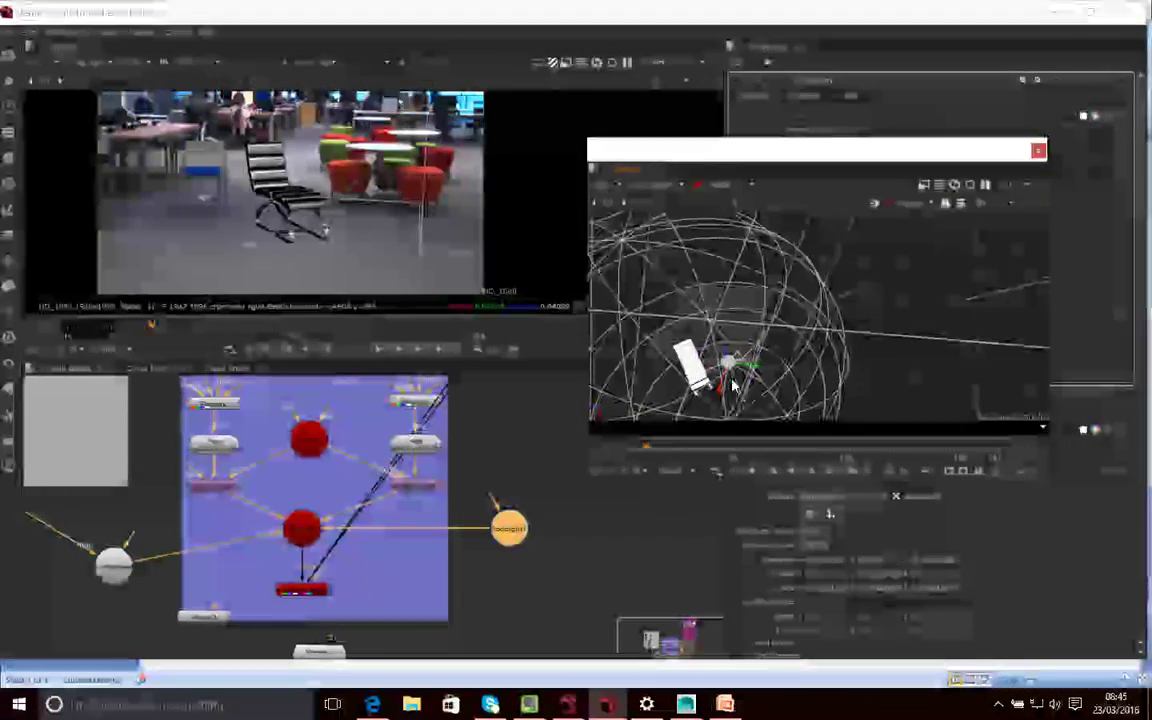
Aim the spotlight at the chair by rotating it to about -33.8 in X, -164.1 in Y and -178.5 degrees in Z
key("ctrl")
left_click_drag(732, 378, 740, 375, "ctrl")
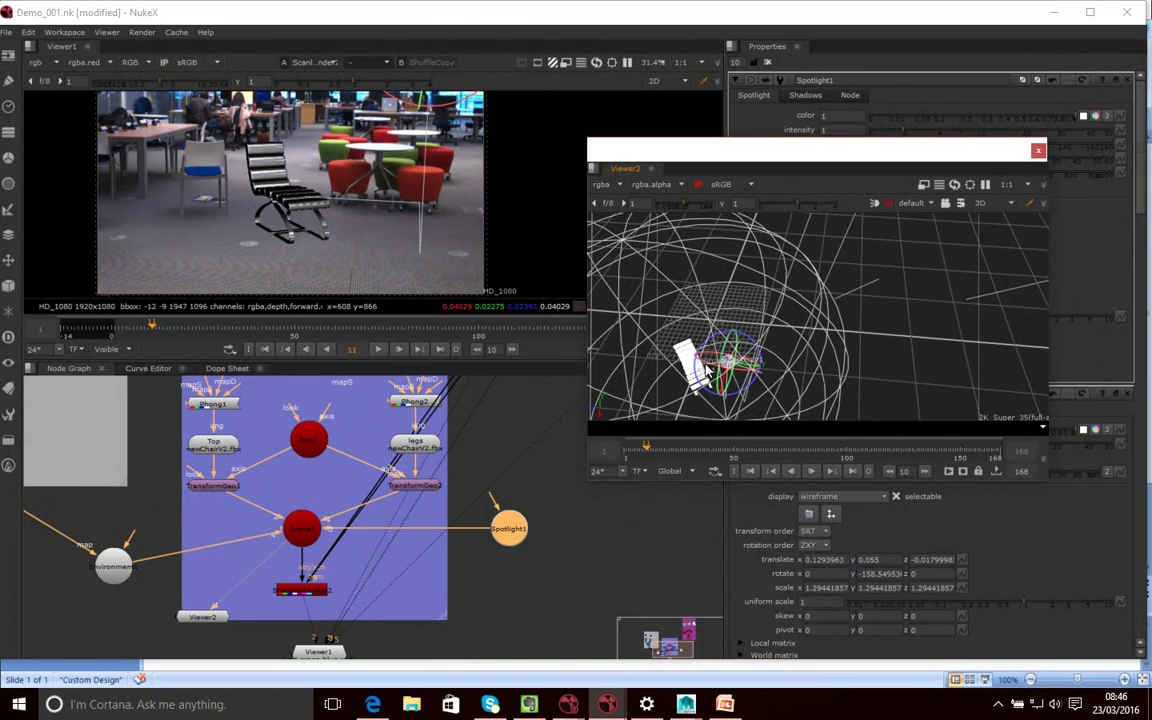
left_click_drag(727, 367, 660, 247, "ctrl")
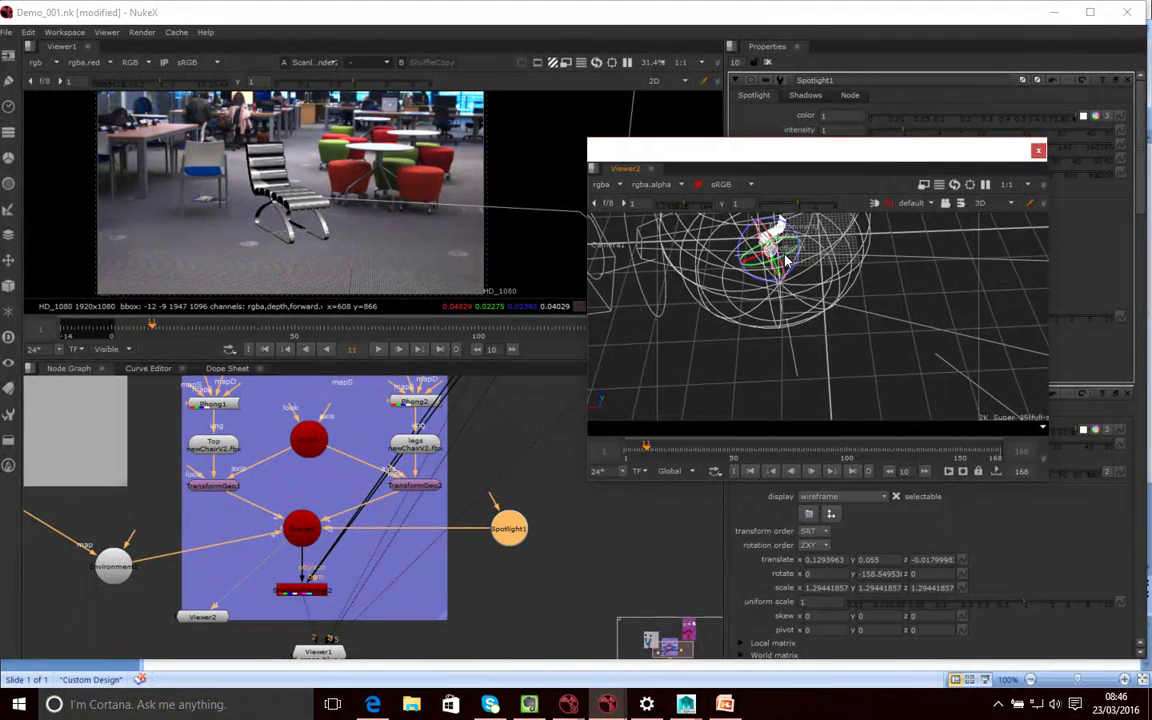
left_click_drag(785, 255, 785, 255, "ctrl")
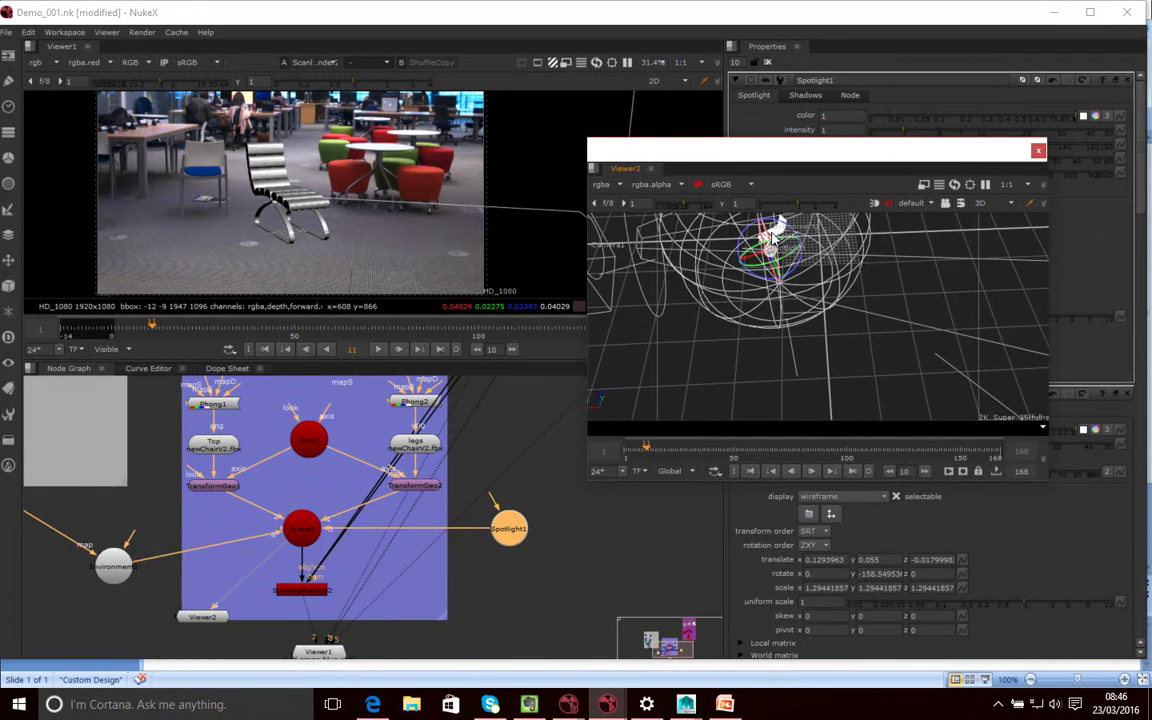
left_click_drag(772, 238, 776, 244, "ctrl")
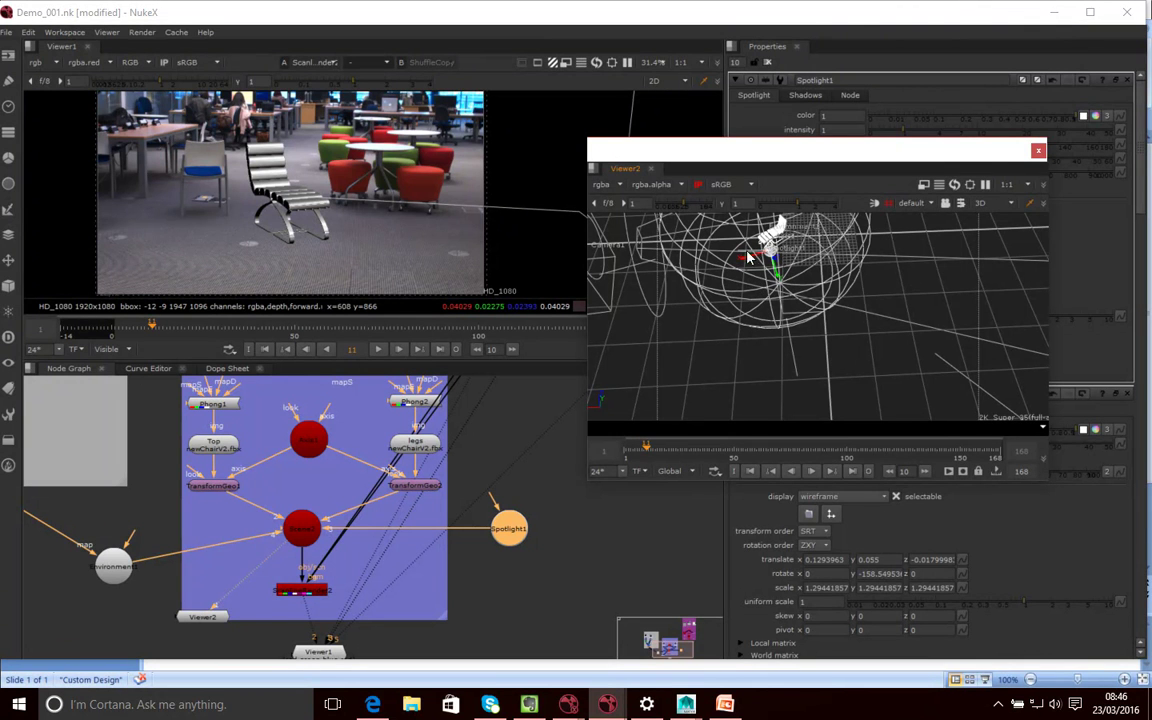
Move Viewer2 clear of the spotlight's properties and try intensities of 0 and 0.35
left_click_drag(722, 150, 763, 336)
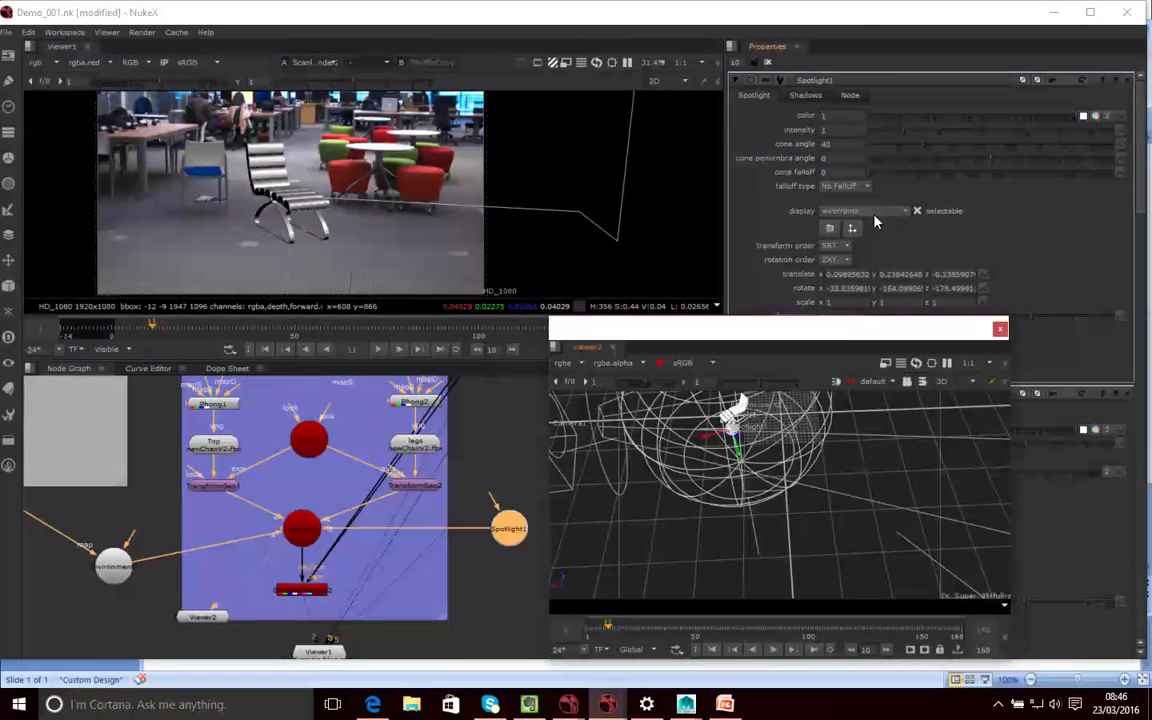
left_click(893, 131)
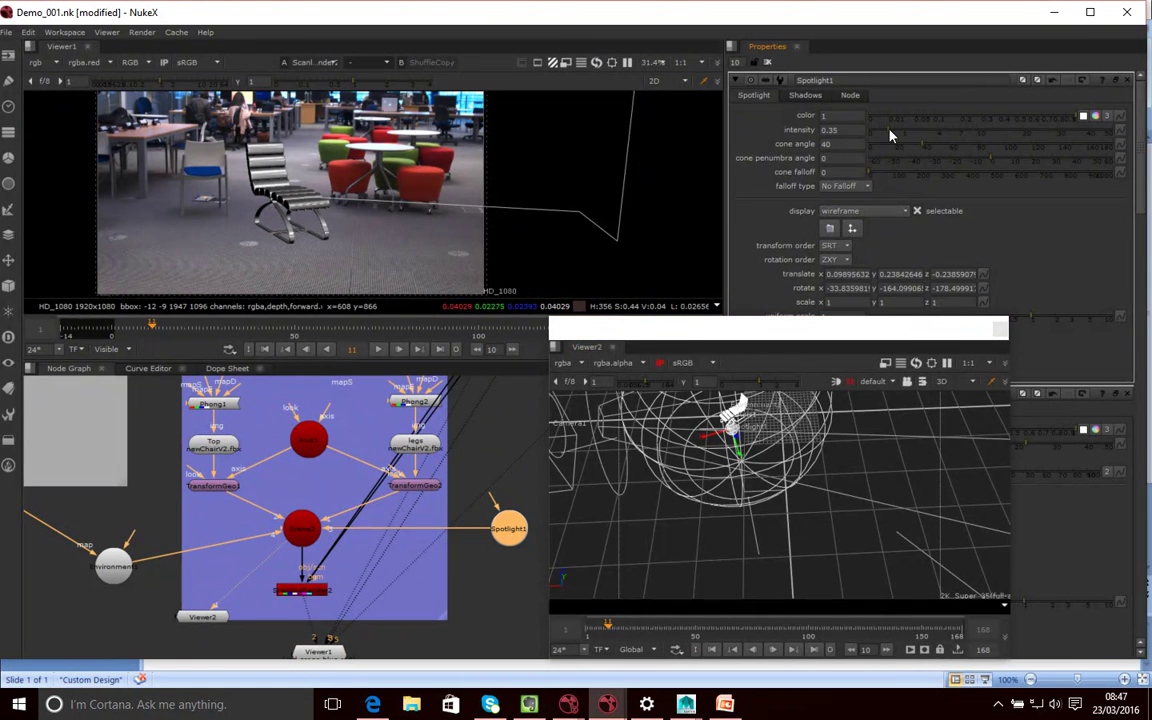
left_click_drag(892, 133, 851, 128)
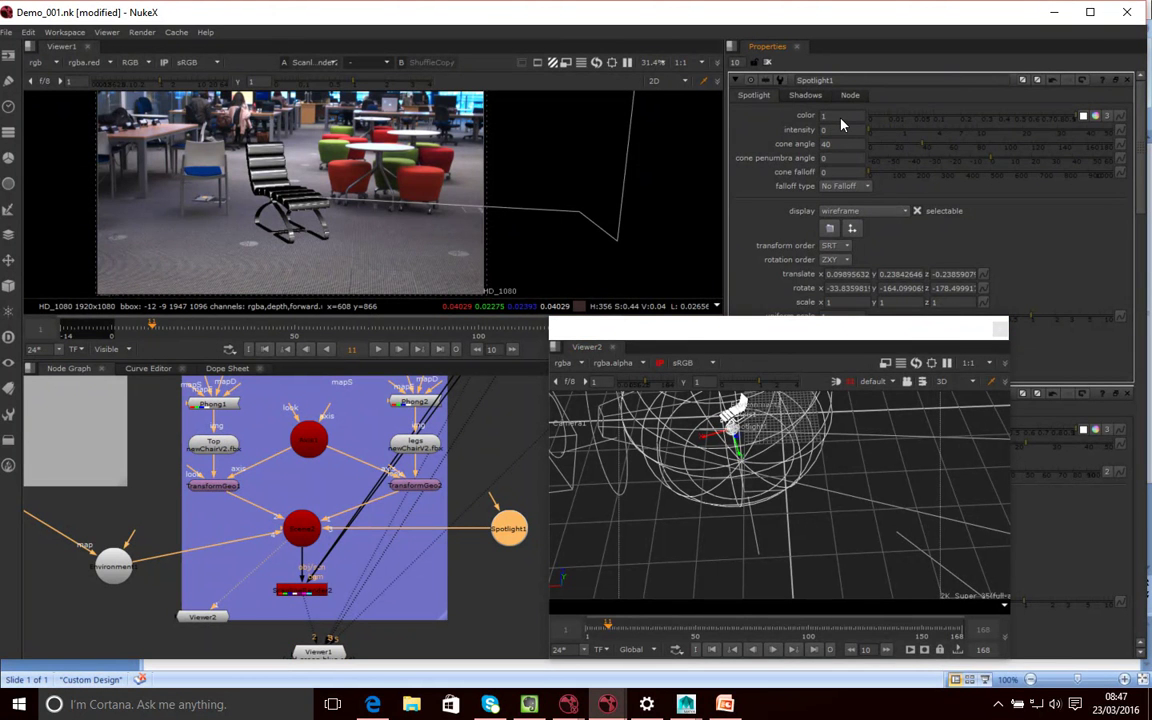
left_click_drag(870, 130, 889, 132)
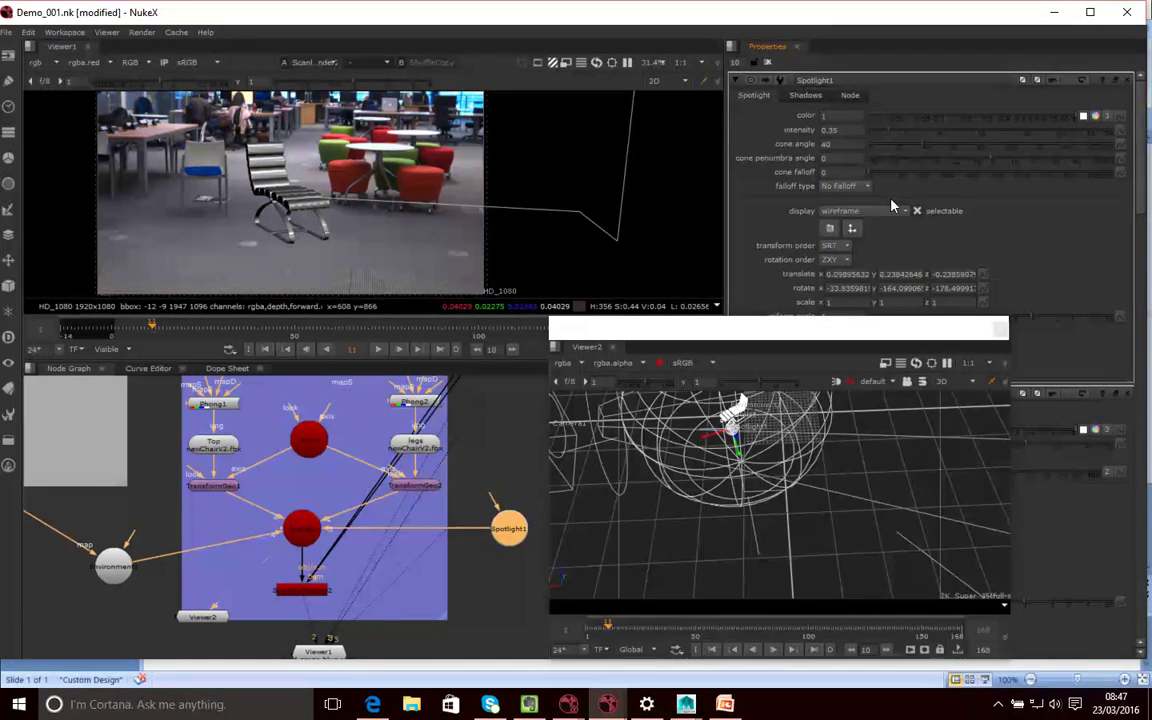
Close the floating Viewer2 window and select the Phong1 shader node
left_click_drag(790, 337, 843, 266)
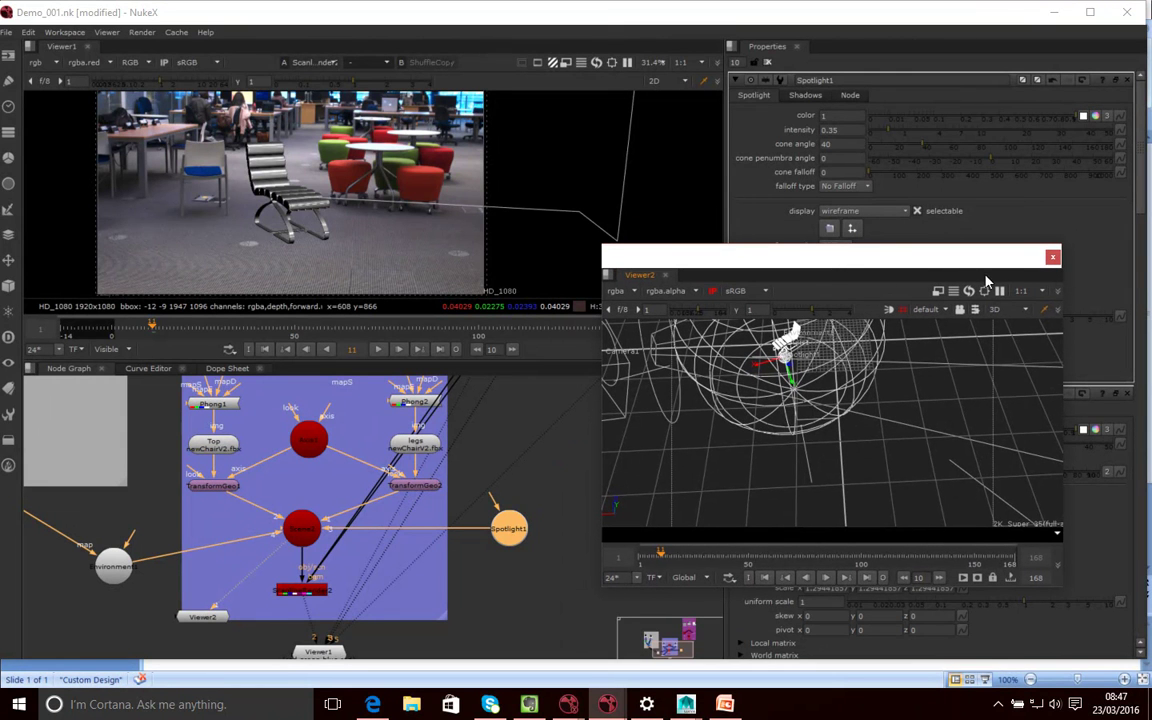
left_click(1052, 259)
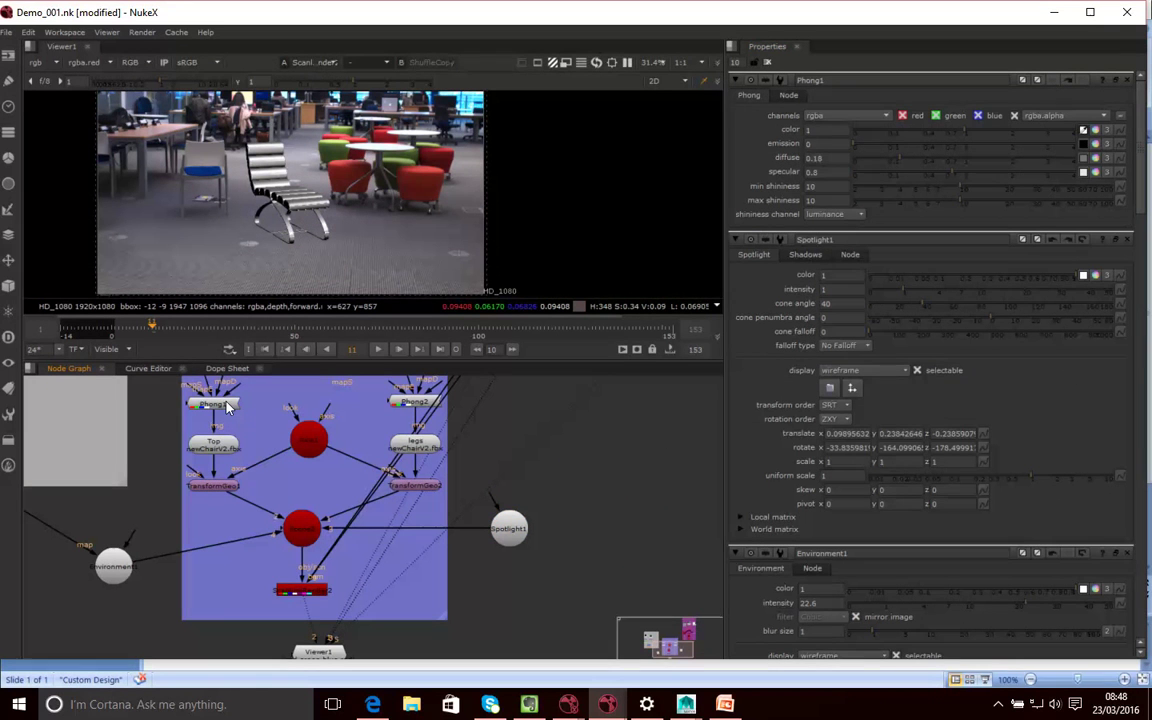
left_click(228, 405)
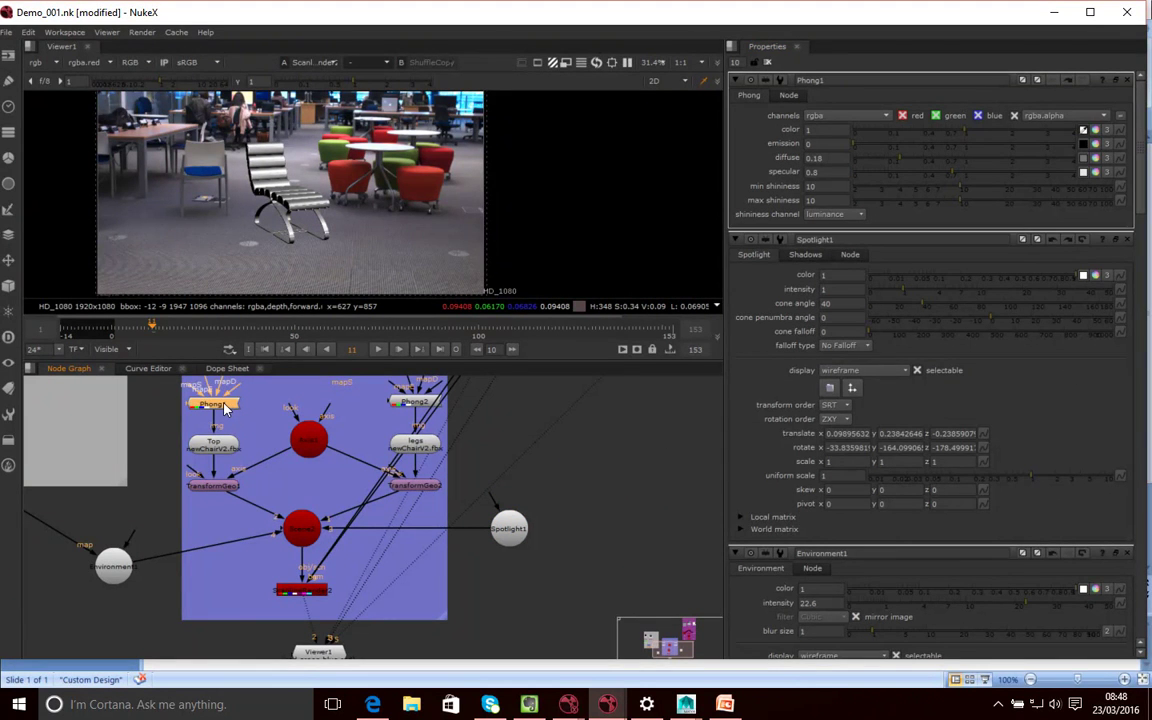
Close the properties of every other node, including Spotlight1, Environment1 and Scene2, leaving only Phong1 open
left_click(1127, 240)
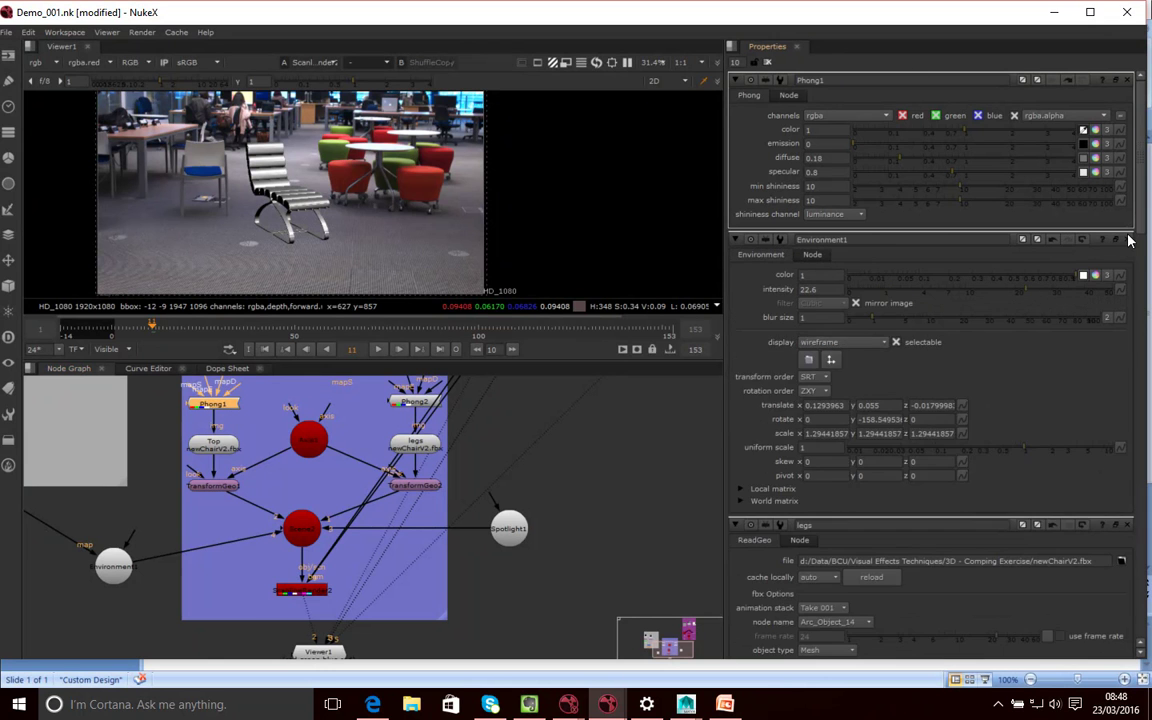
left_click(1128, 240)
left_click(1128, 254)
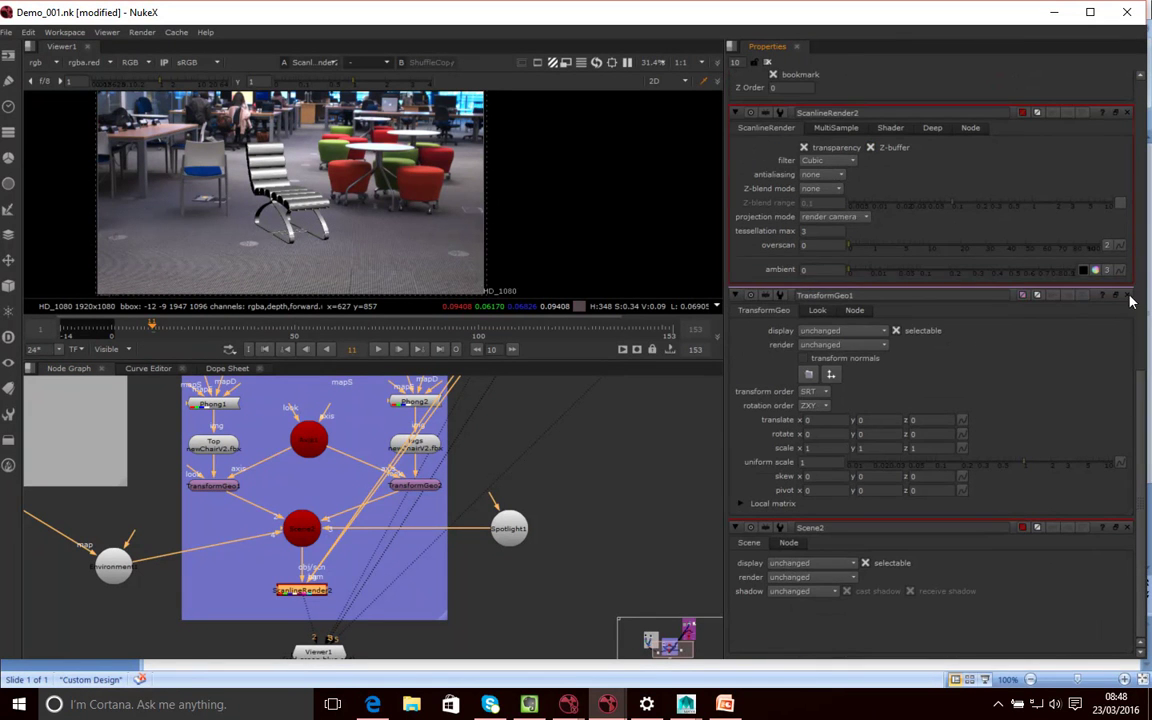
left_click(1127, 296)
left_click(1127, 338)
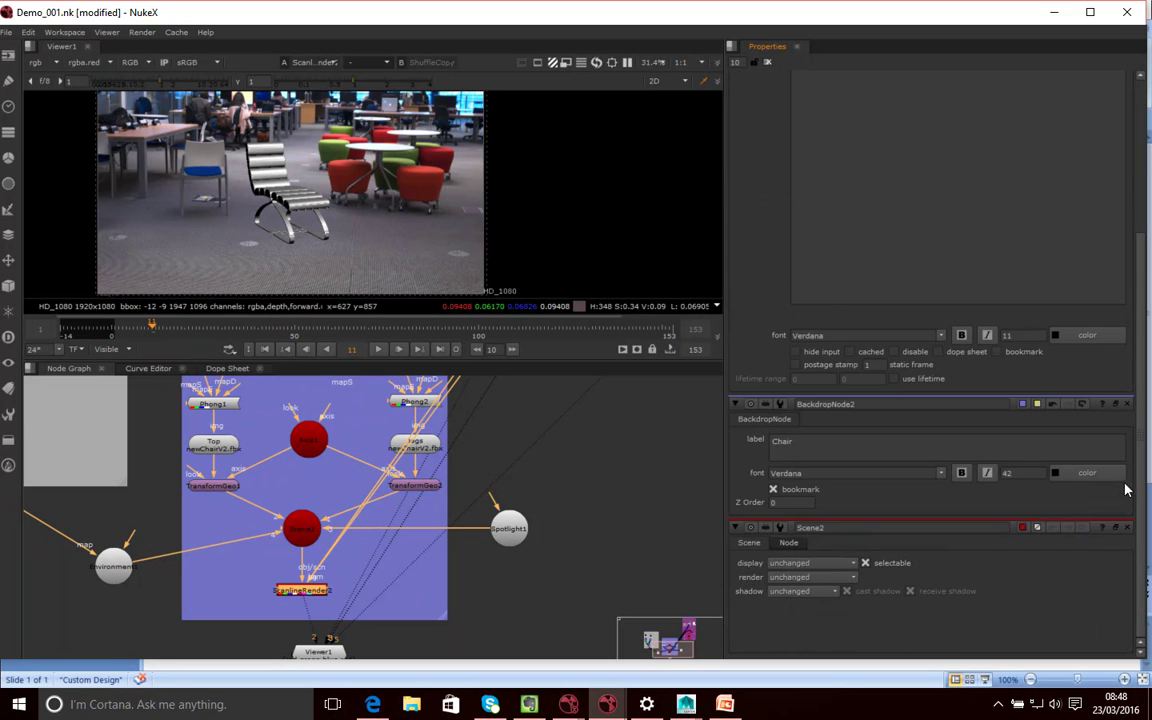
left_click(1127, 527)
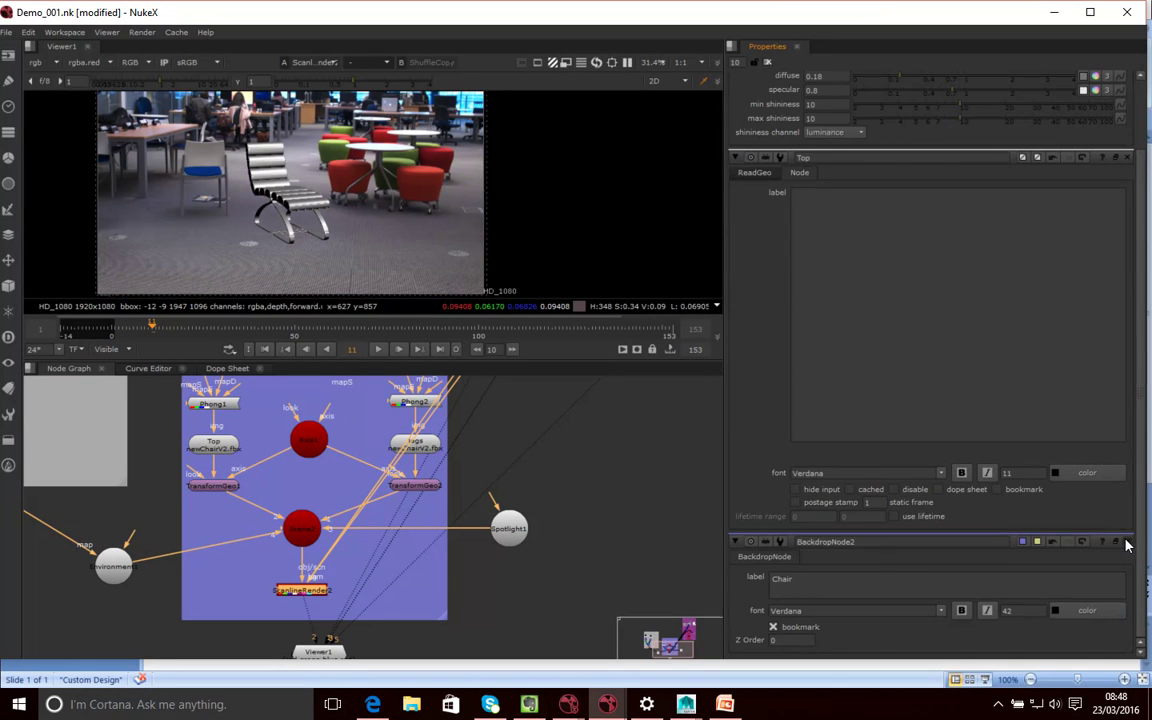
left_click(1126, 542)
left_click(1127, 240)
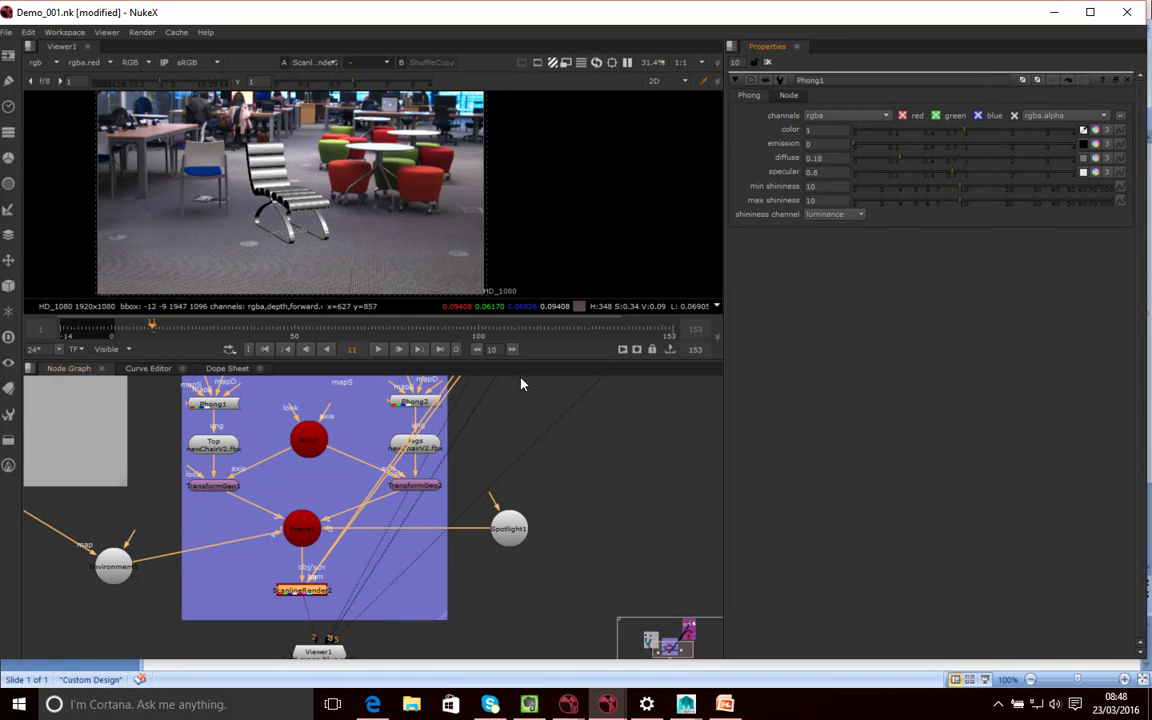
Sample a dark colour from the footage's background furniture for Phong1's color, about 0.052, 0.030, 0.029
left_click(211, 405)
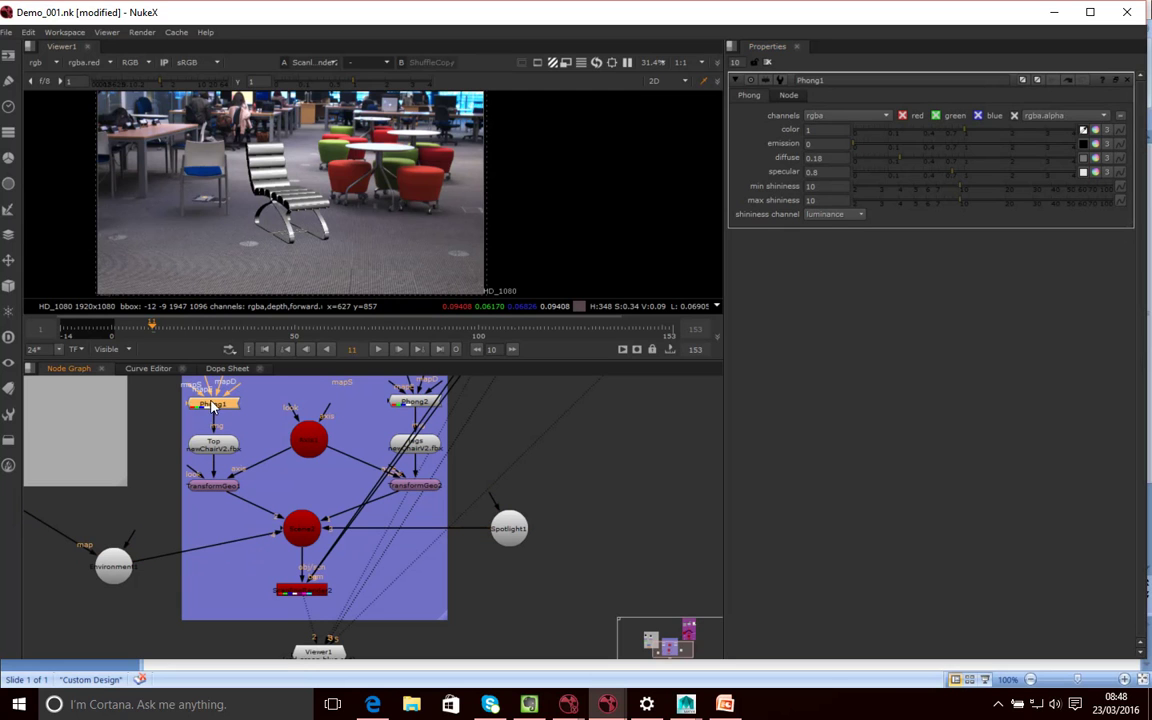
left_click(1082, 132)
left_click(224, 126, "ctrl")
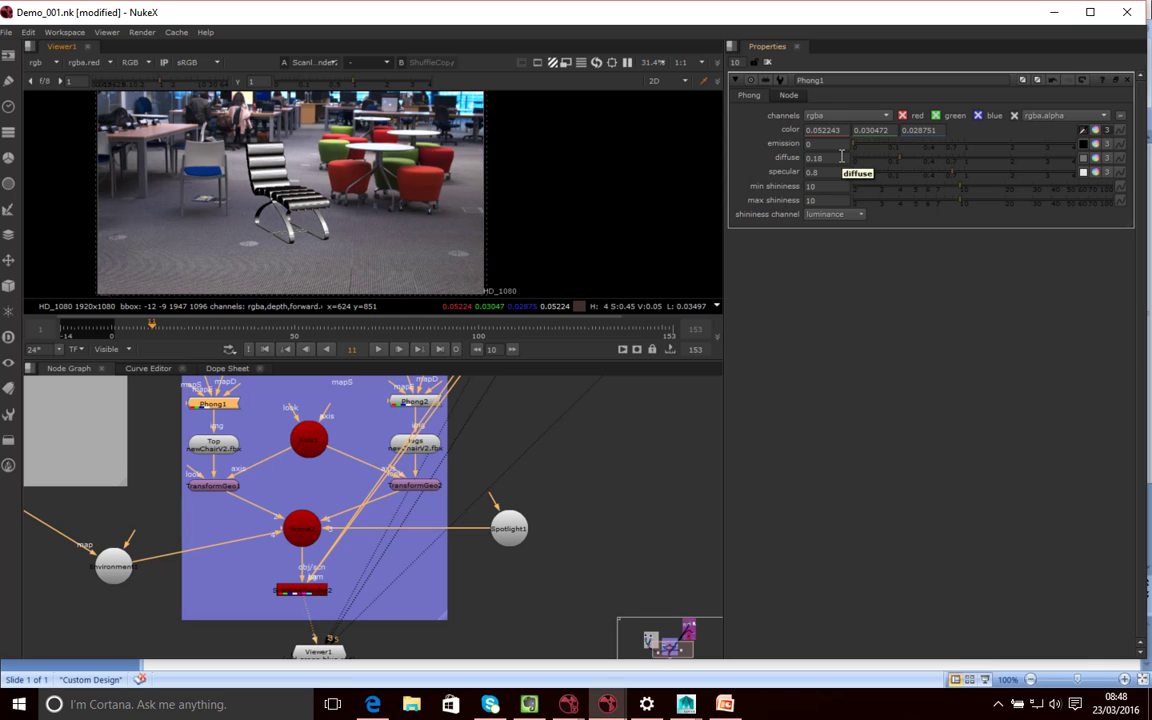
Try specular values of 0 and 0.51 on Phong1, ending with diffuse at 0.24 and specular at 0.065
left_click_drag(953, 178, 842, 179)
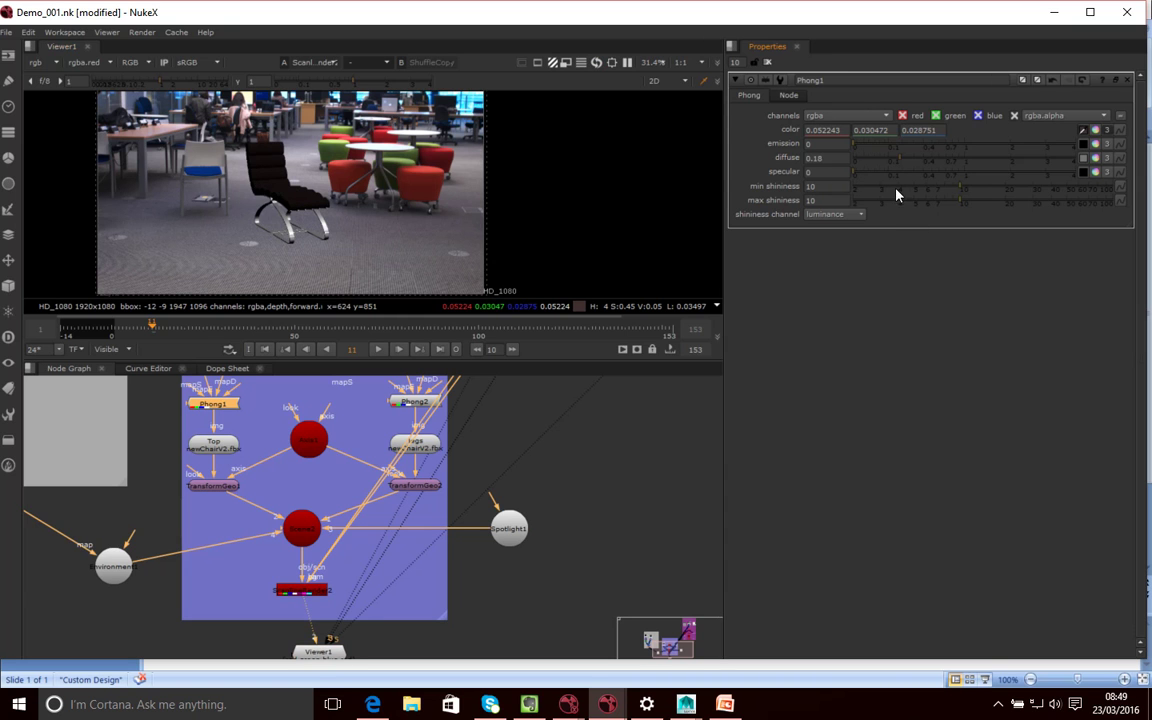
left_click_drag(866, 179, 848, 162)
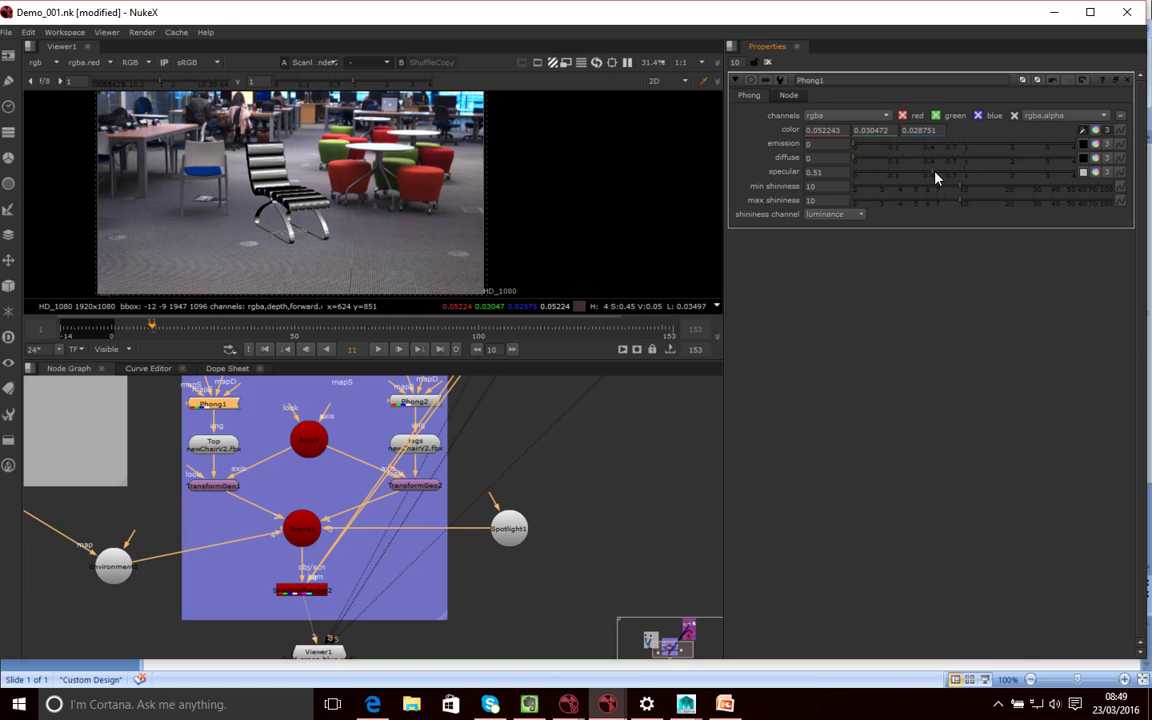
left_click_drag(936, 177, 879, 174)
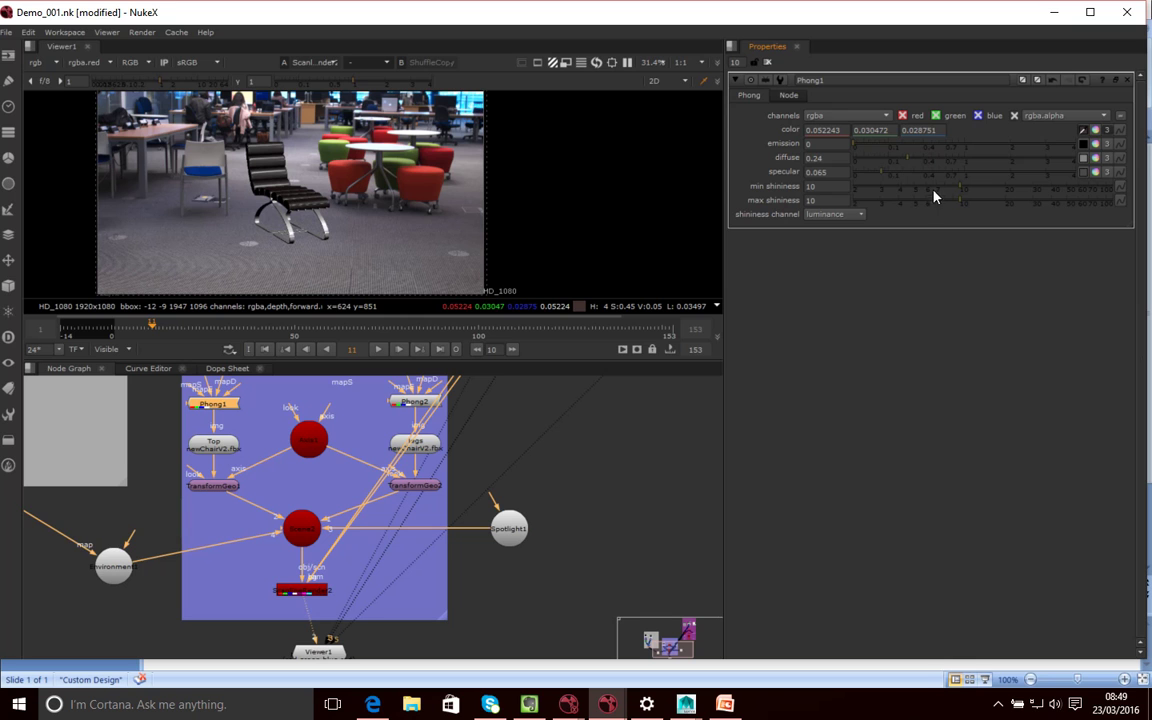
Lower Phong1's max shininess to 4, min shininess to 2.75 and specular to 0.016
left_click_drag(958, 203, 898, 210)
left_click_drag(962, 192, 875, 196)
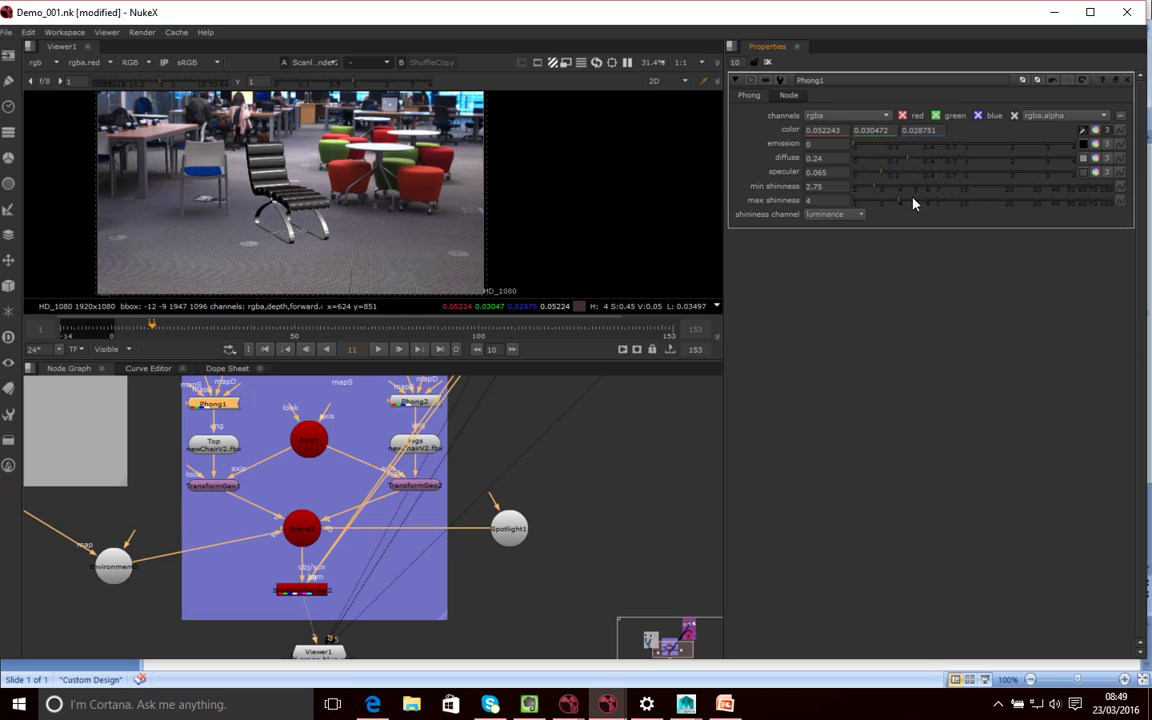
left_click_drag(882, 175, 866, 178)
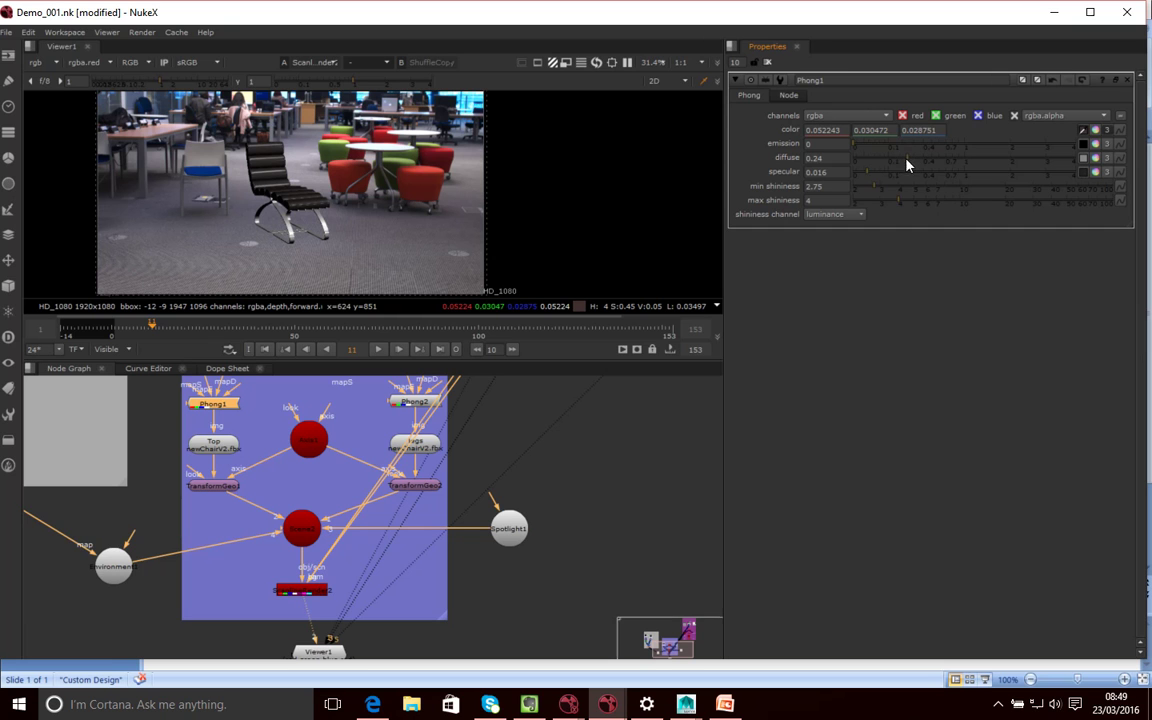
Resample Phong1's color from a darker background spot, about 0.021, 0.013, 0.016, and set diffuse to 1.04 and specular to 0.01
mouse_move(918, 163)
left_mouse_down()
mouse_move(907, 165)
mouse_move(933, 162)
mouse_move(887, 167)
mouse_move(923, 170)
left_mouse_up()
left_click(228, 130, "ctrl")
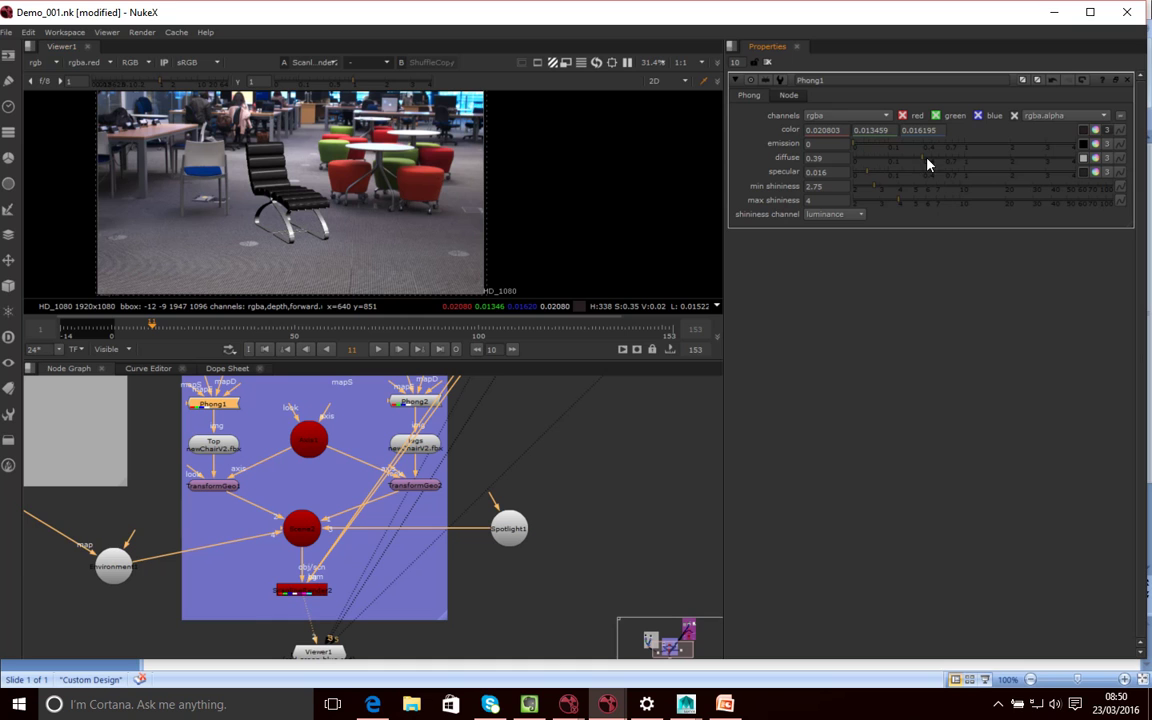
left_click_drag(927, 158, 966, 161)
left_click_drag(887, 175, 861, 177)
On the chair legs' Phong2 shader, set diffuse to 0, specular to 0.59, and both min and max shininess to 10.2
left_click(424, 446)
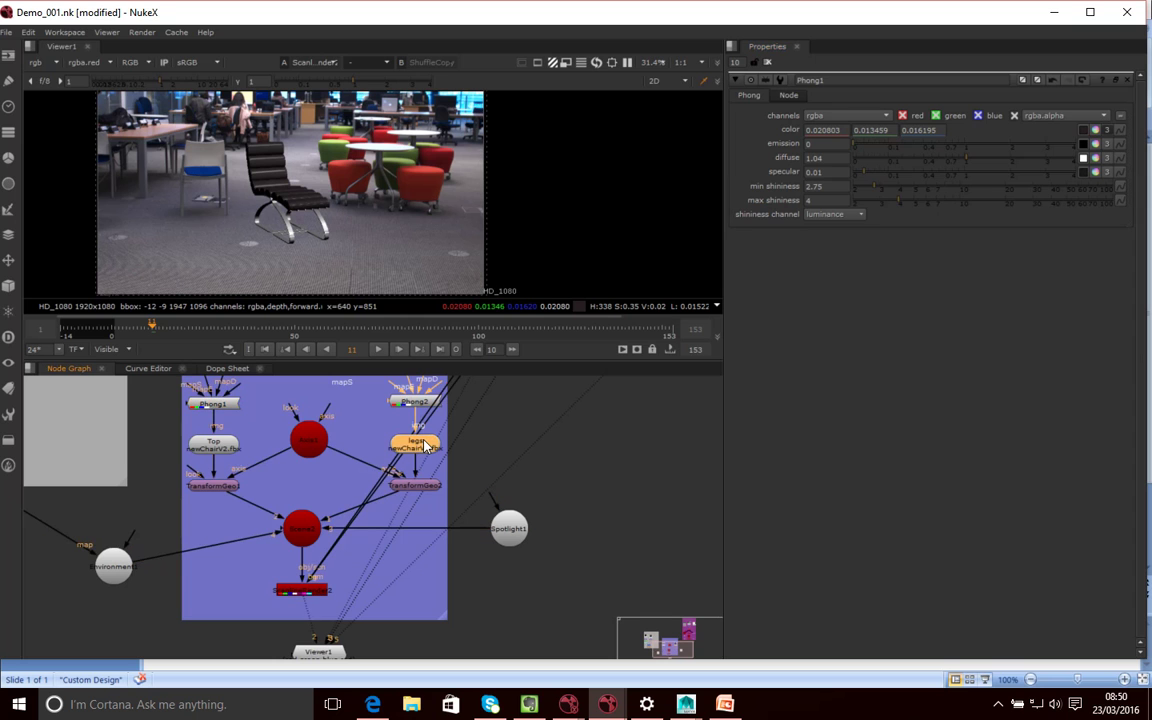
double_click(410, 401)
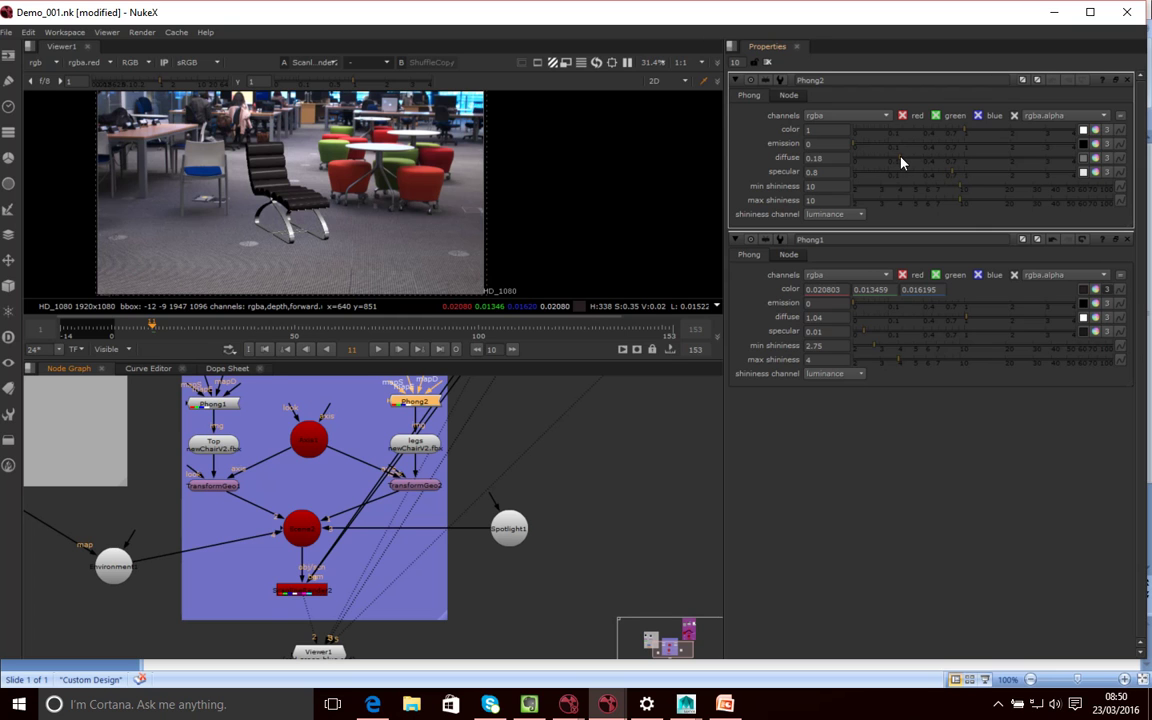
mouse_move(900, 162)
left_mouse_down()
mouse_move(836, 159)
mouse_move(964, 162)
mouse_move(820, 160)
left_mouse_up()
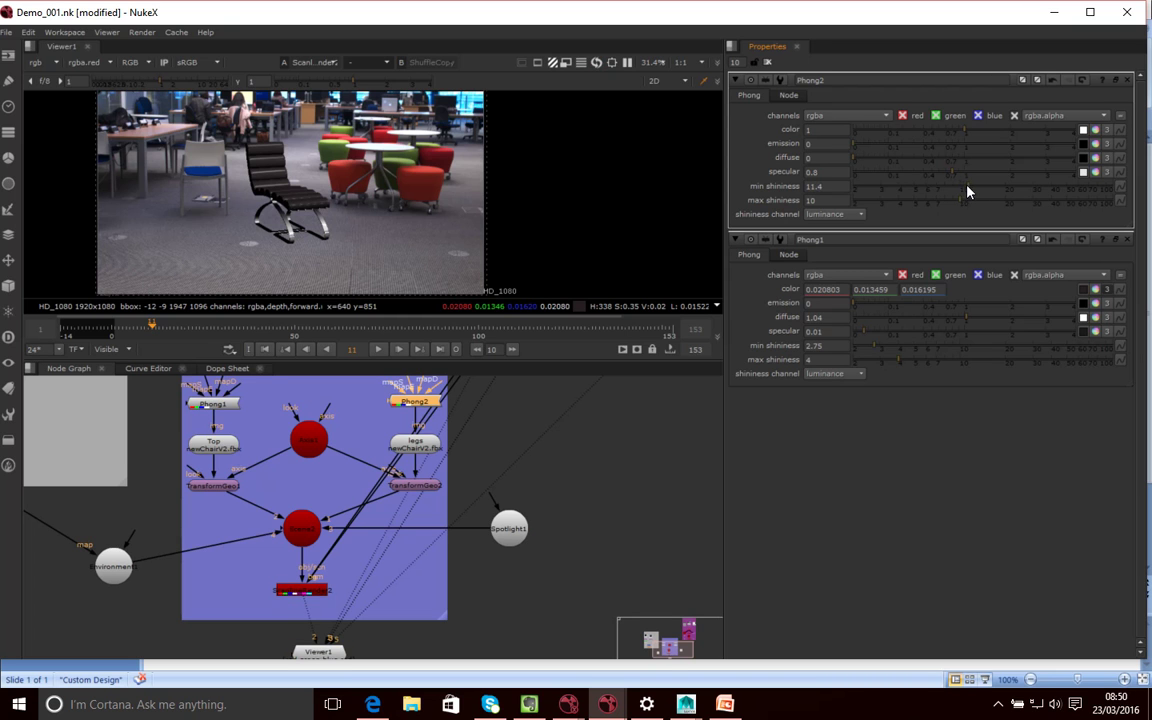
left_click_drag(969, 189, 938, 188)
mouse_move(960, 193)
left_mouse_down()
mouse_move(868, 198)
mouse_move(969, 195)
mouse_move(918, 212)
mouse_move(1026, 211)
mouse_move(962, 209)
left_mouse_up()
left_click(591, 487)
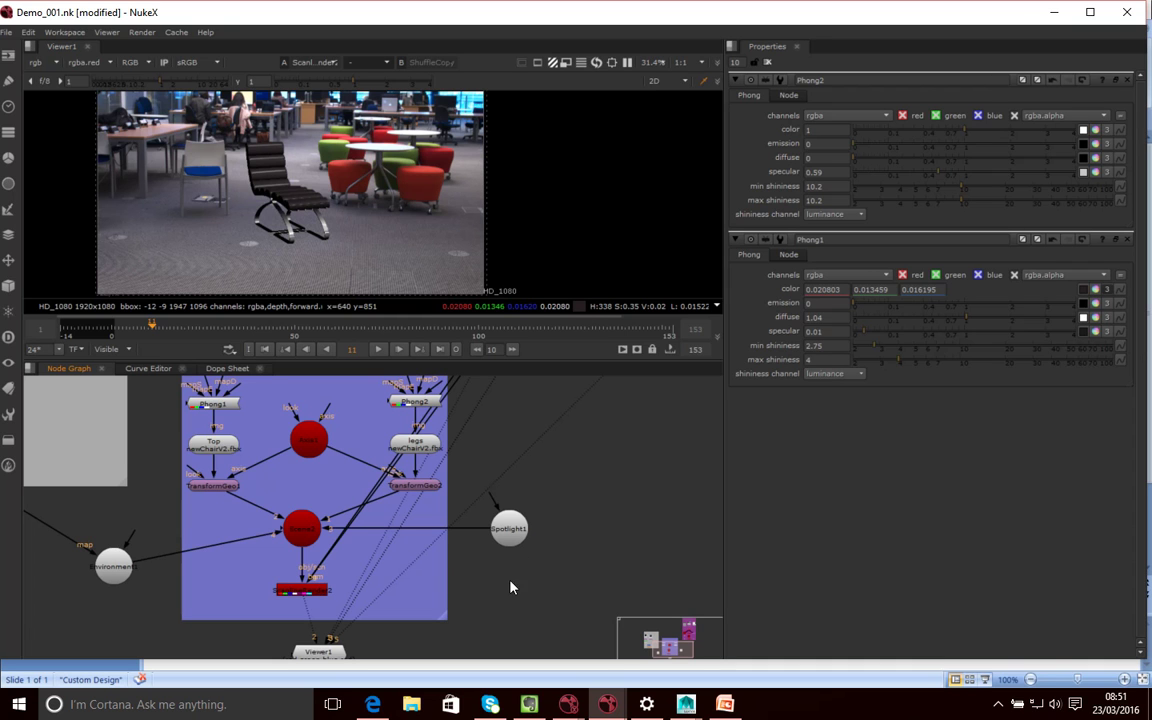
Move Spotlight1 farther from the scene node and search for a Card node to add in the free space above it
left_click_drag(516, 535, 559, 538)
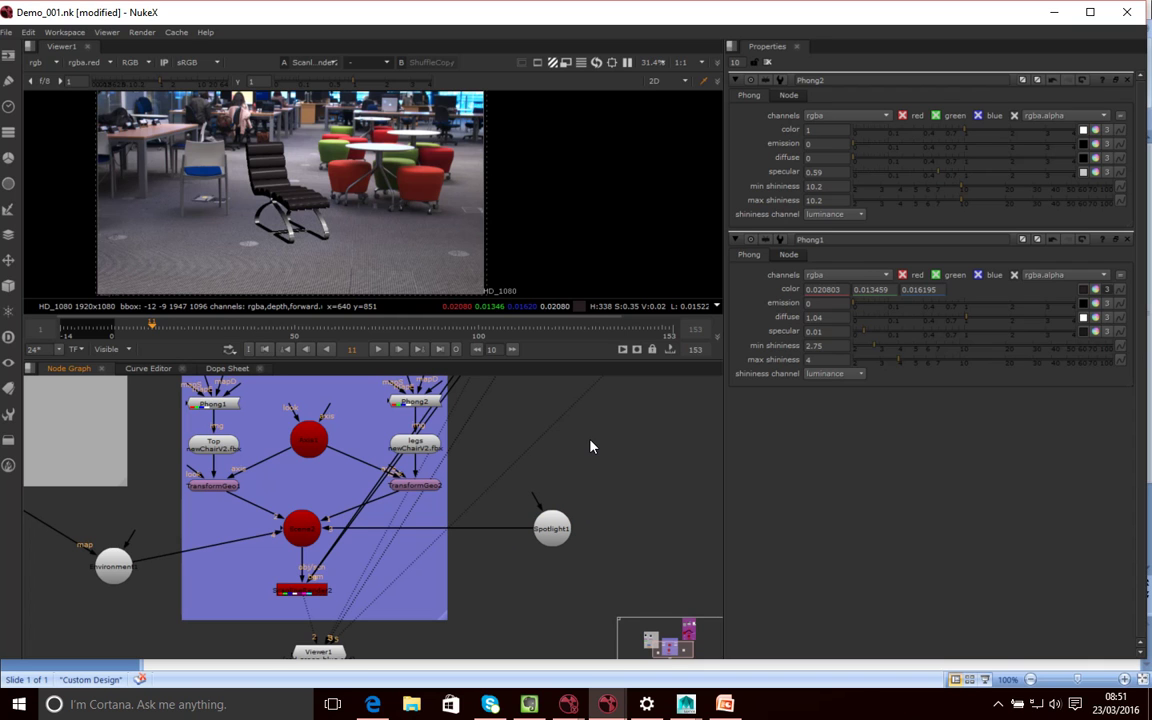
key("Tab")
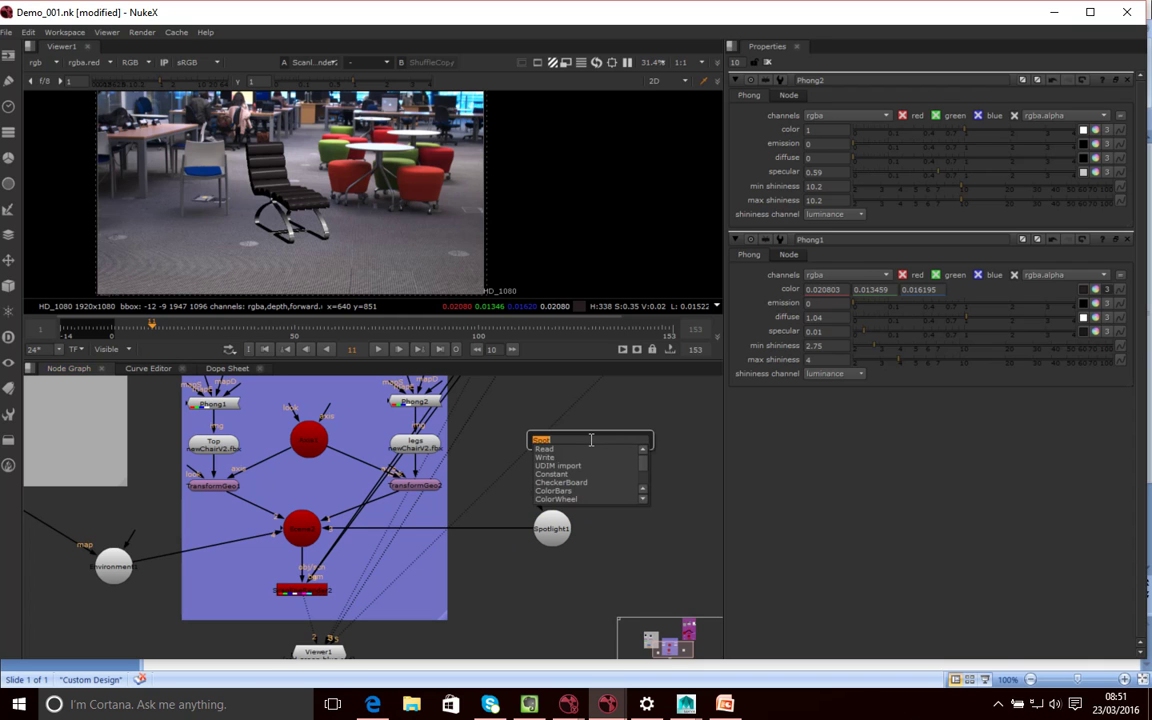
type("Card")
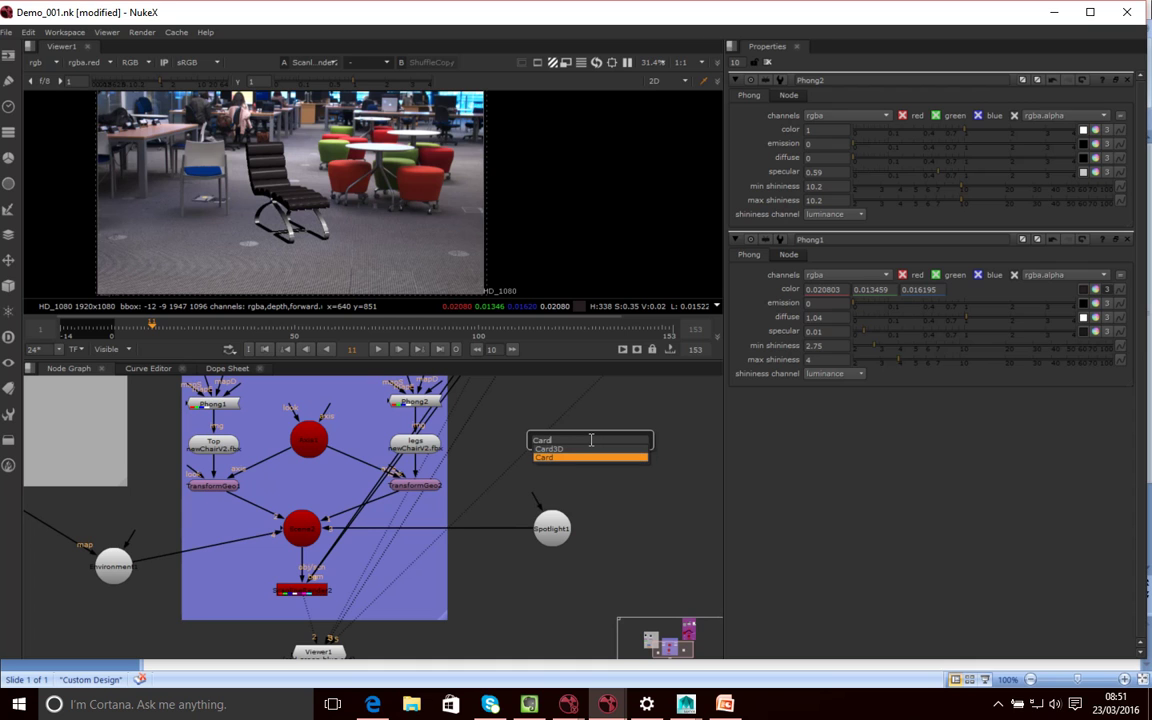
key("BackSpace")
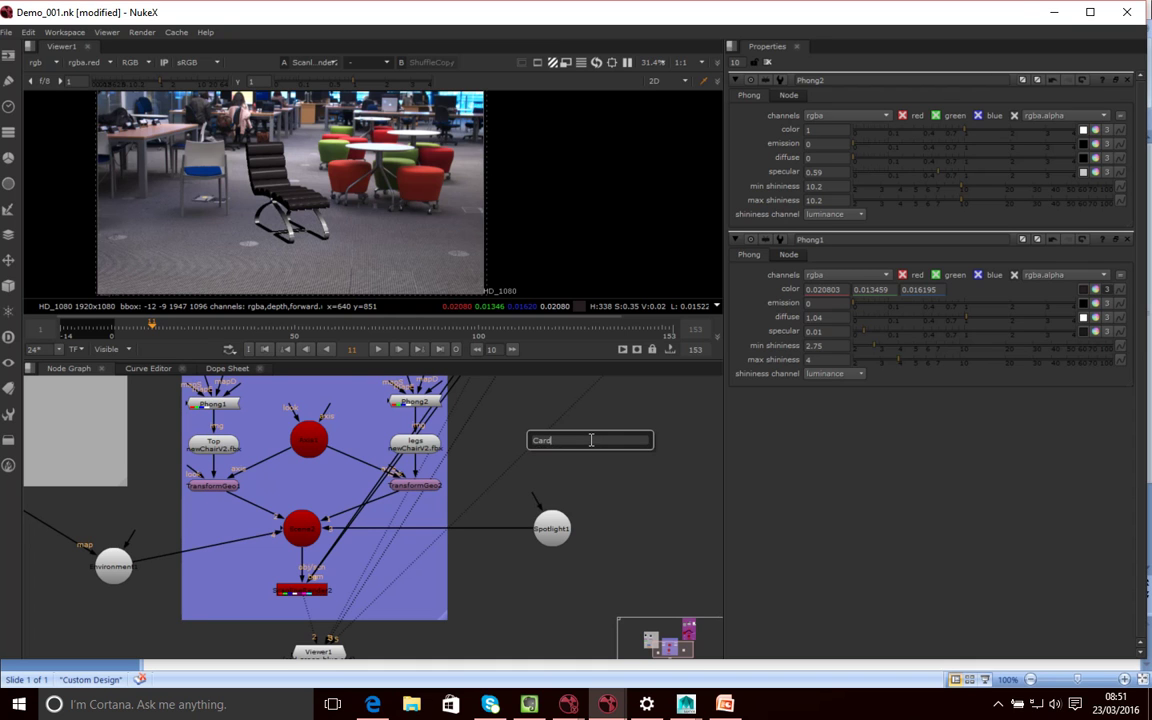
left_click(609, 461)
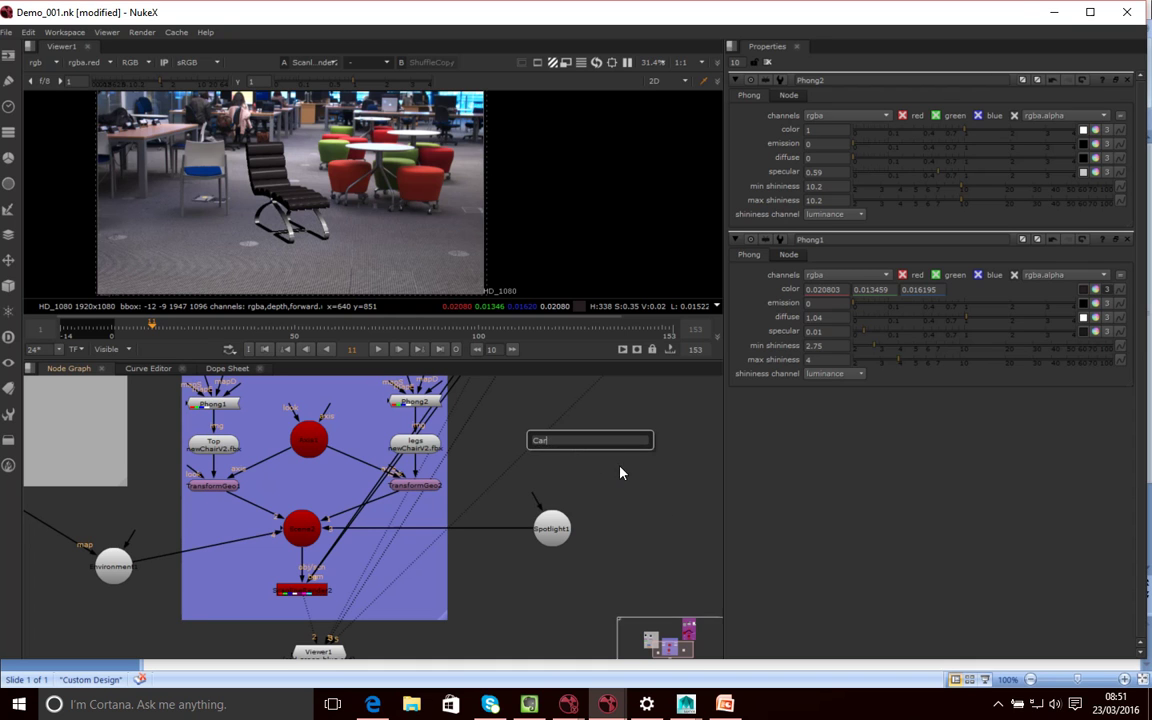